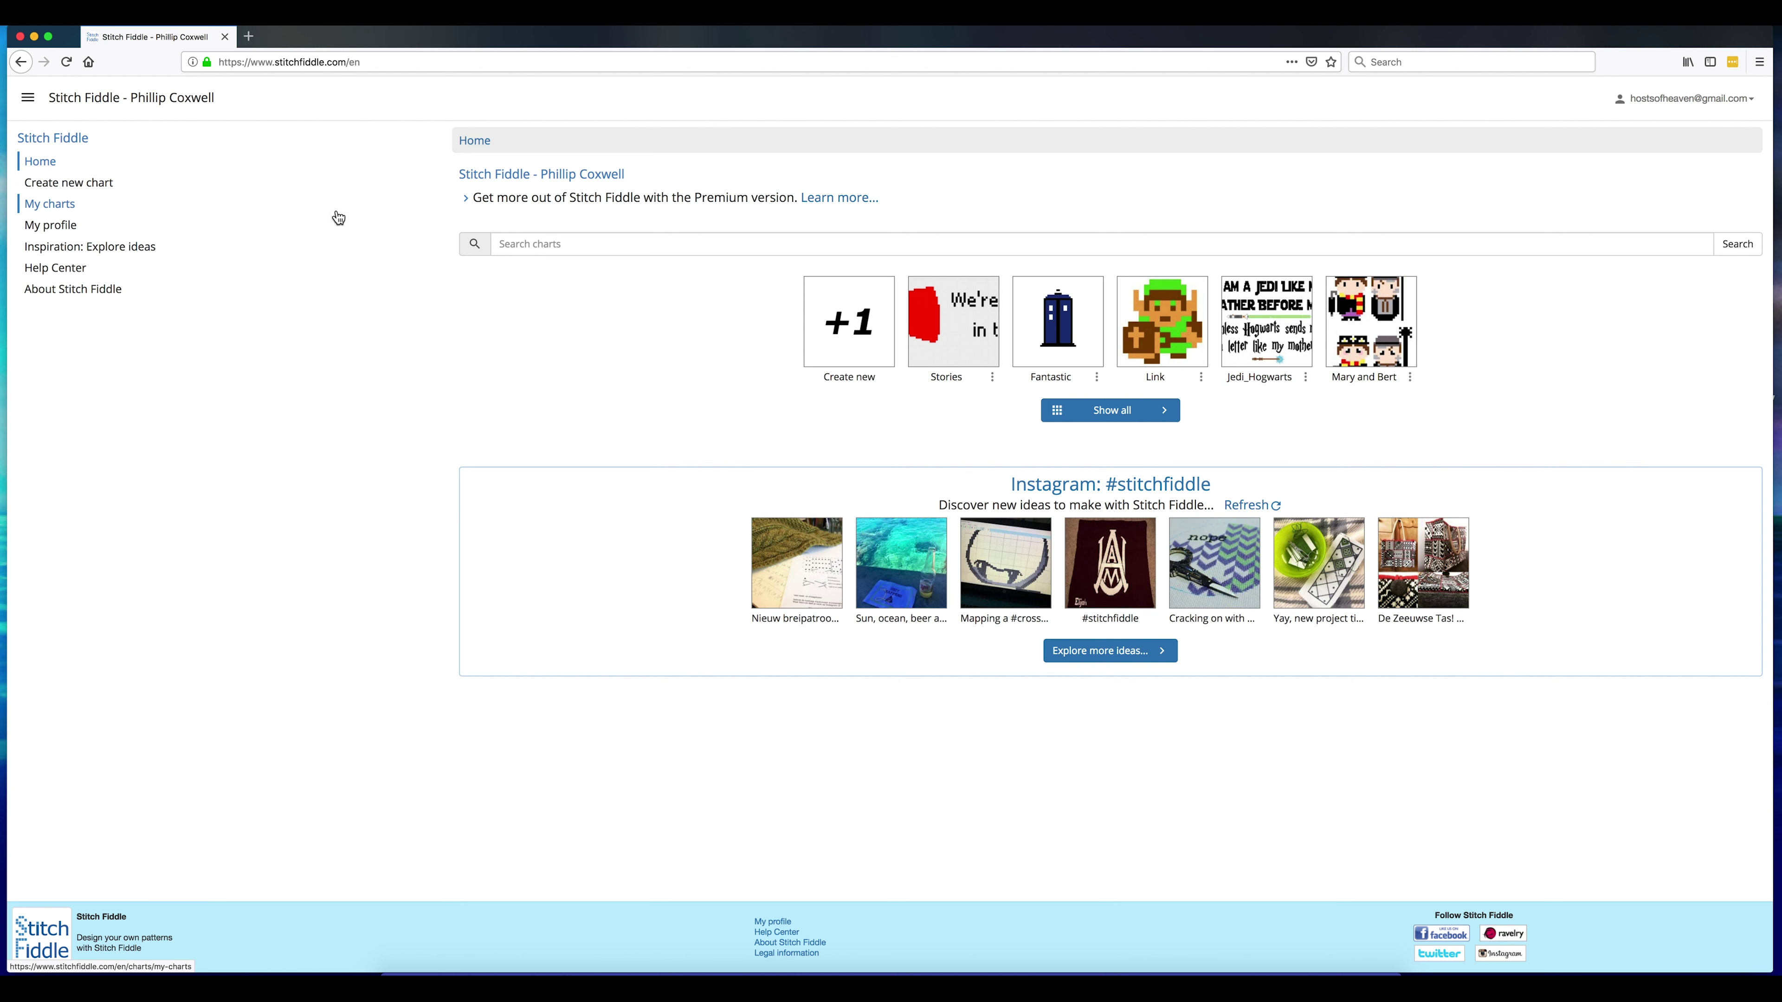
- Start a new empty own-design cross-stitch chart using DMC floss
click(86, 184)
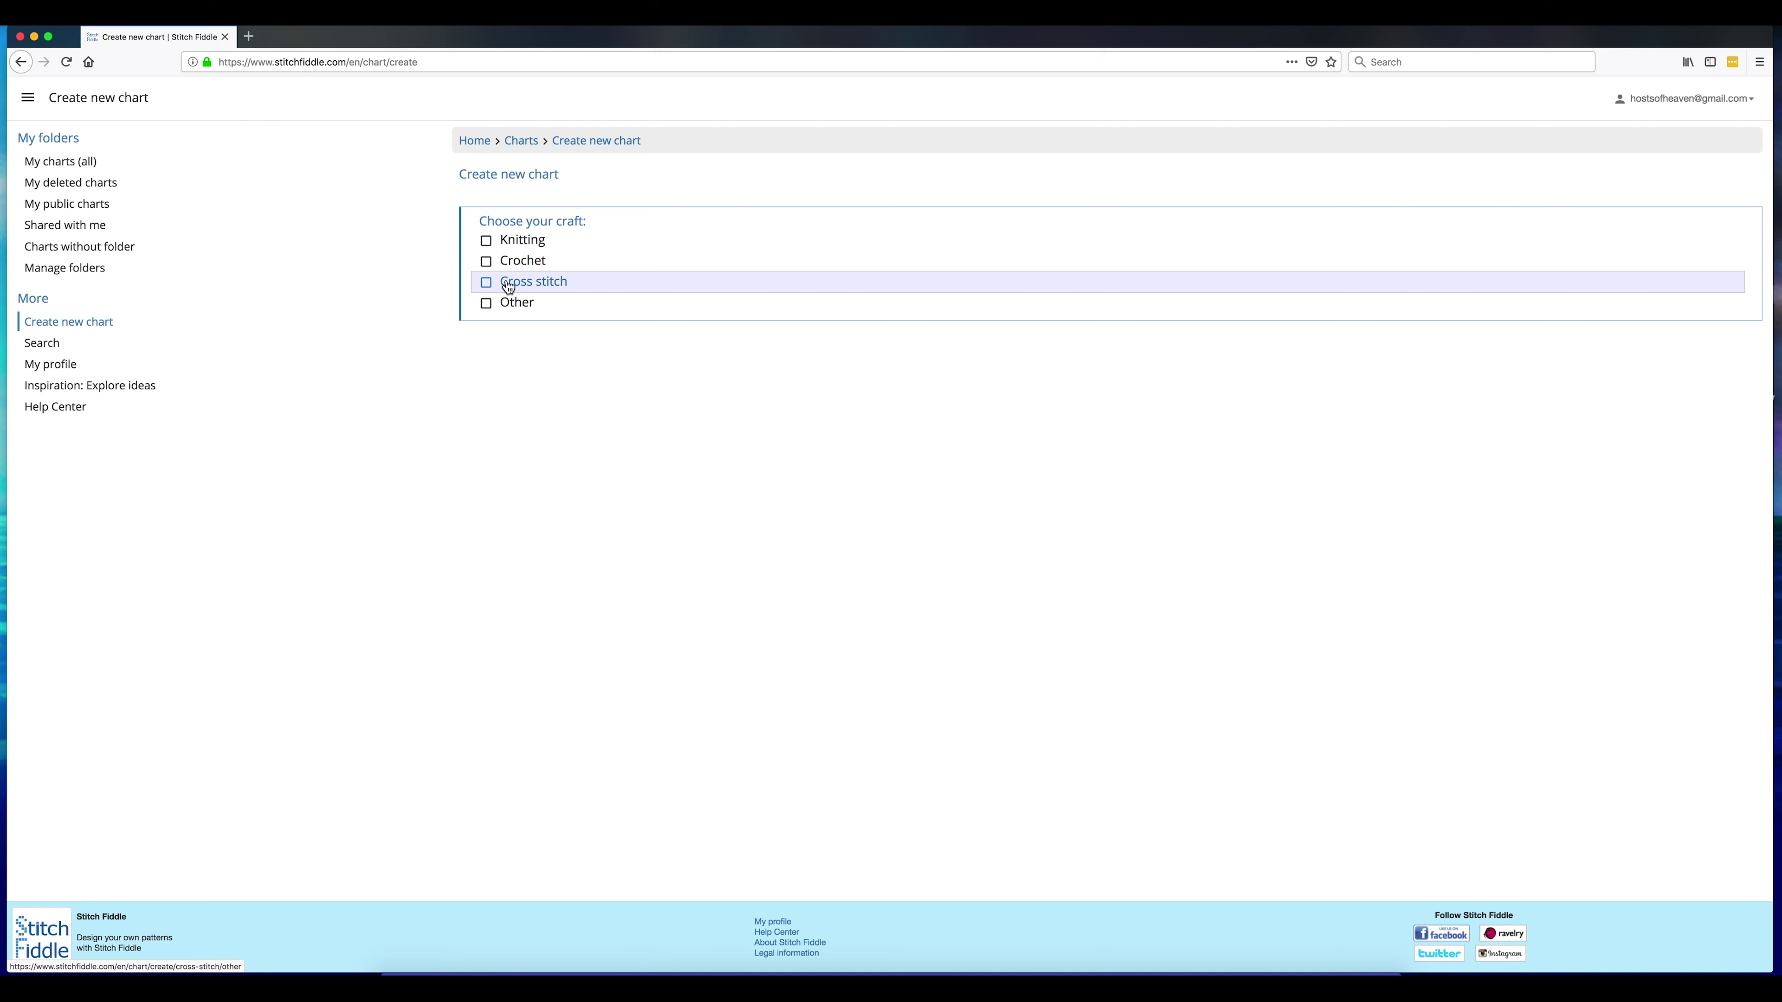
key(XF86MonBrightnessDown)
click(506, 283)
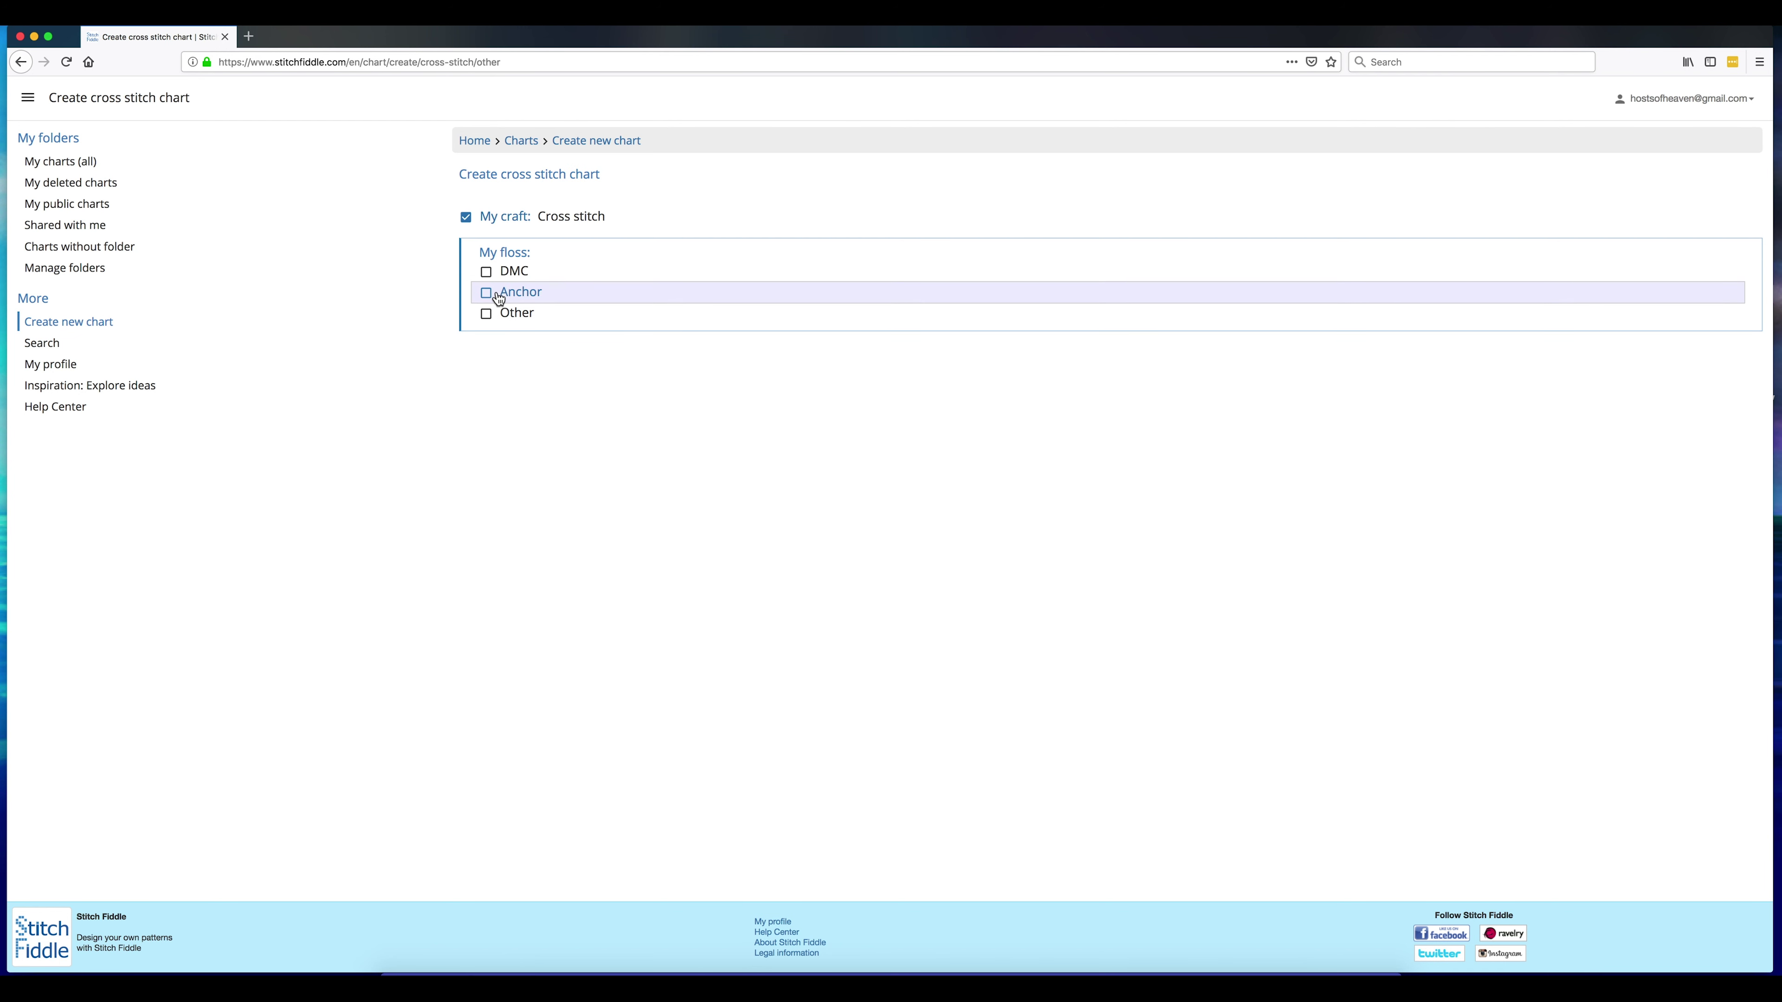
click(510, 271)
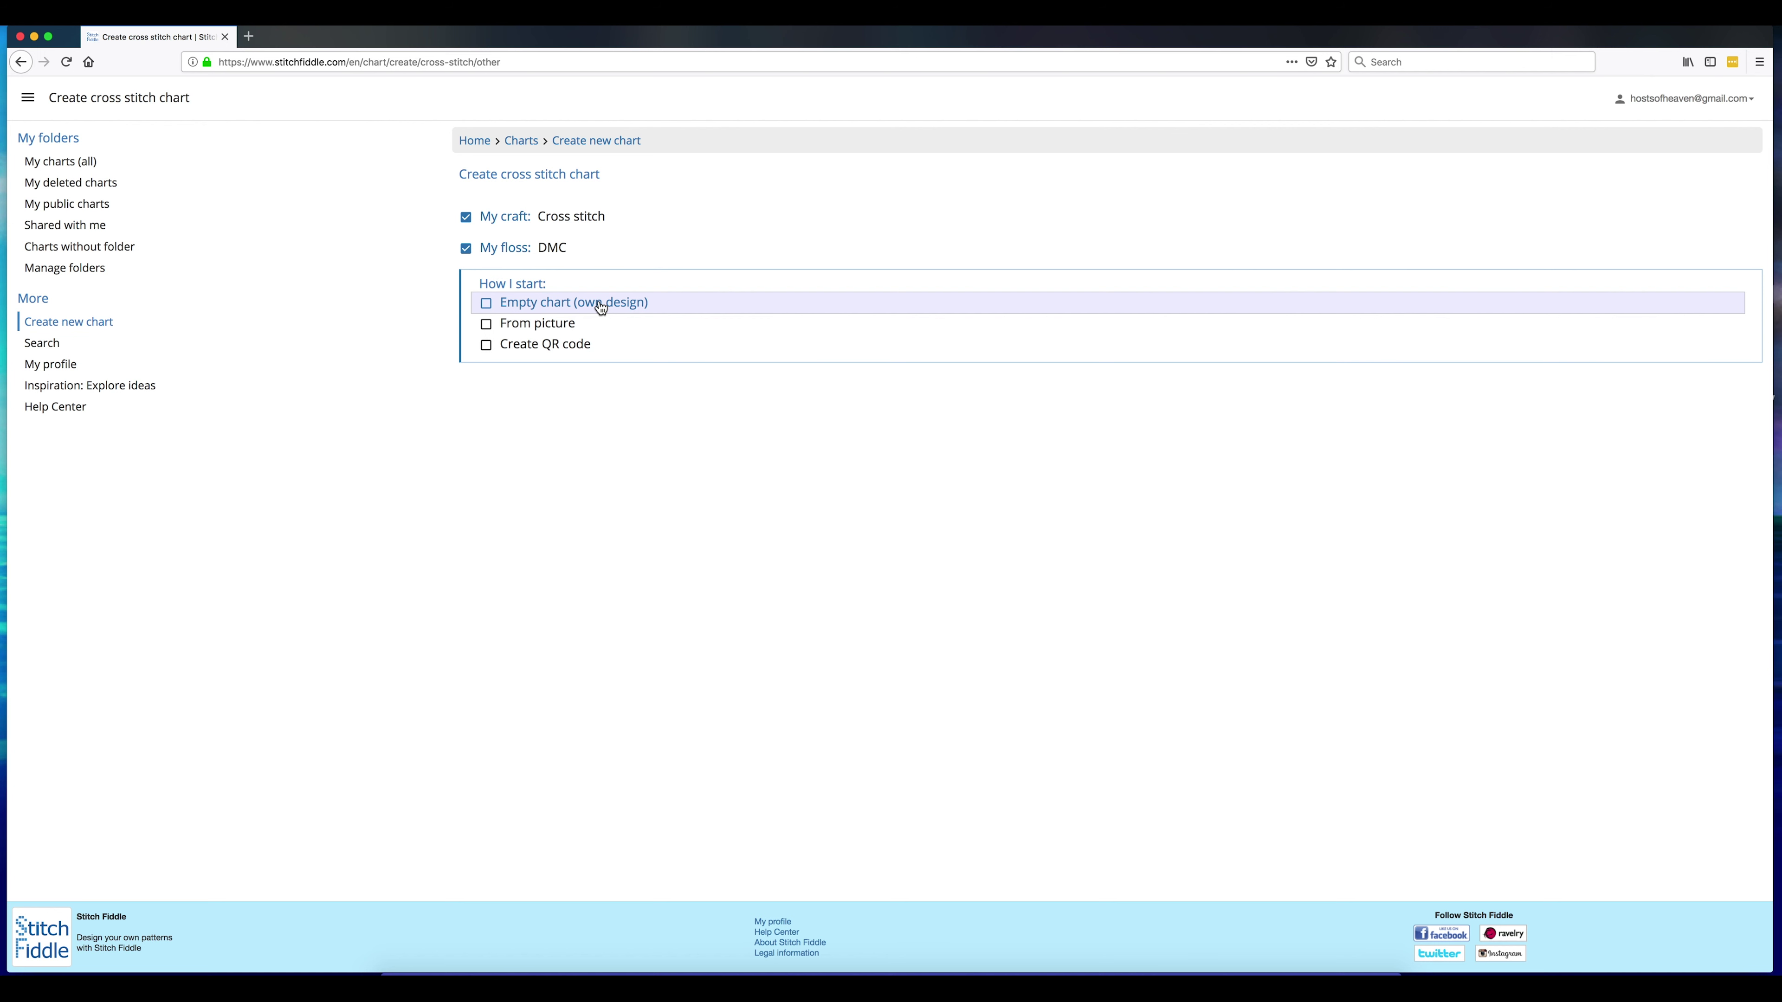
click(552, 312)
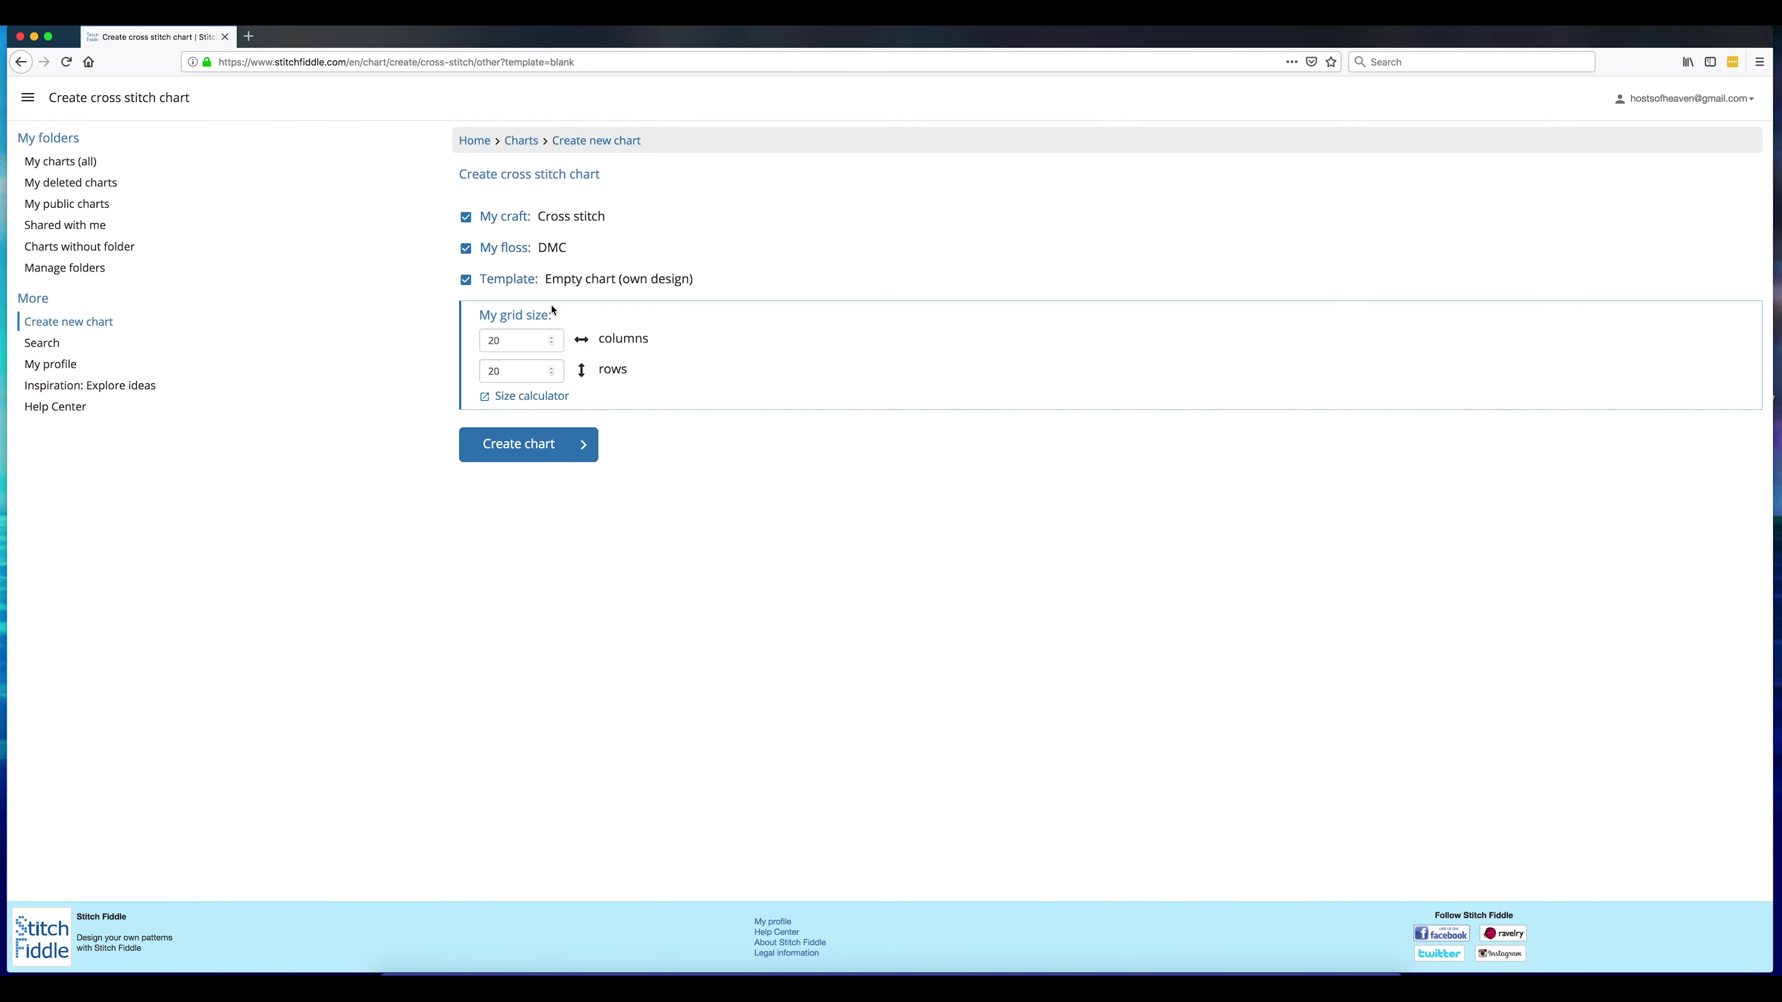
- Set the chart grid to 300 columns by 300 rows
double_click(516, 340)
text(500)
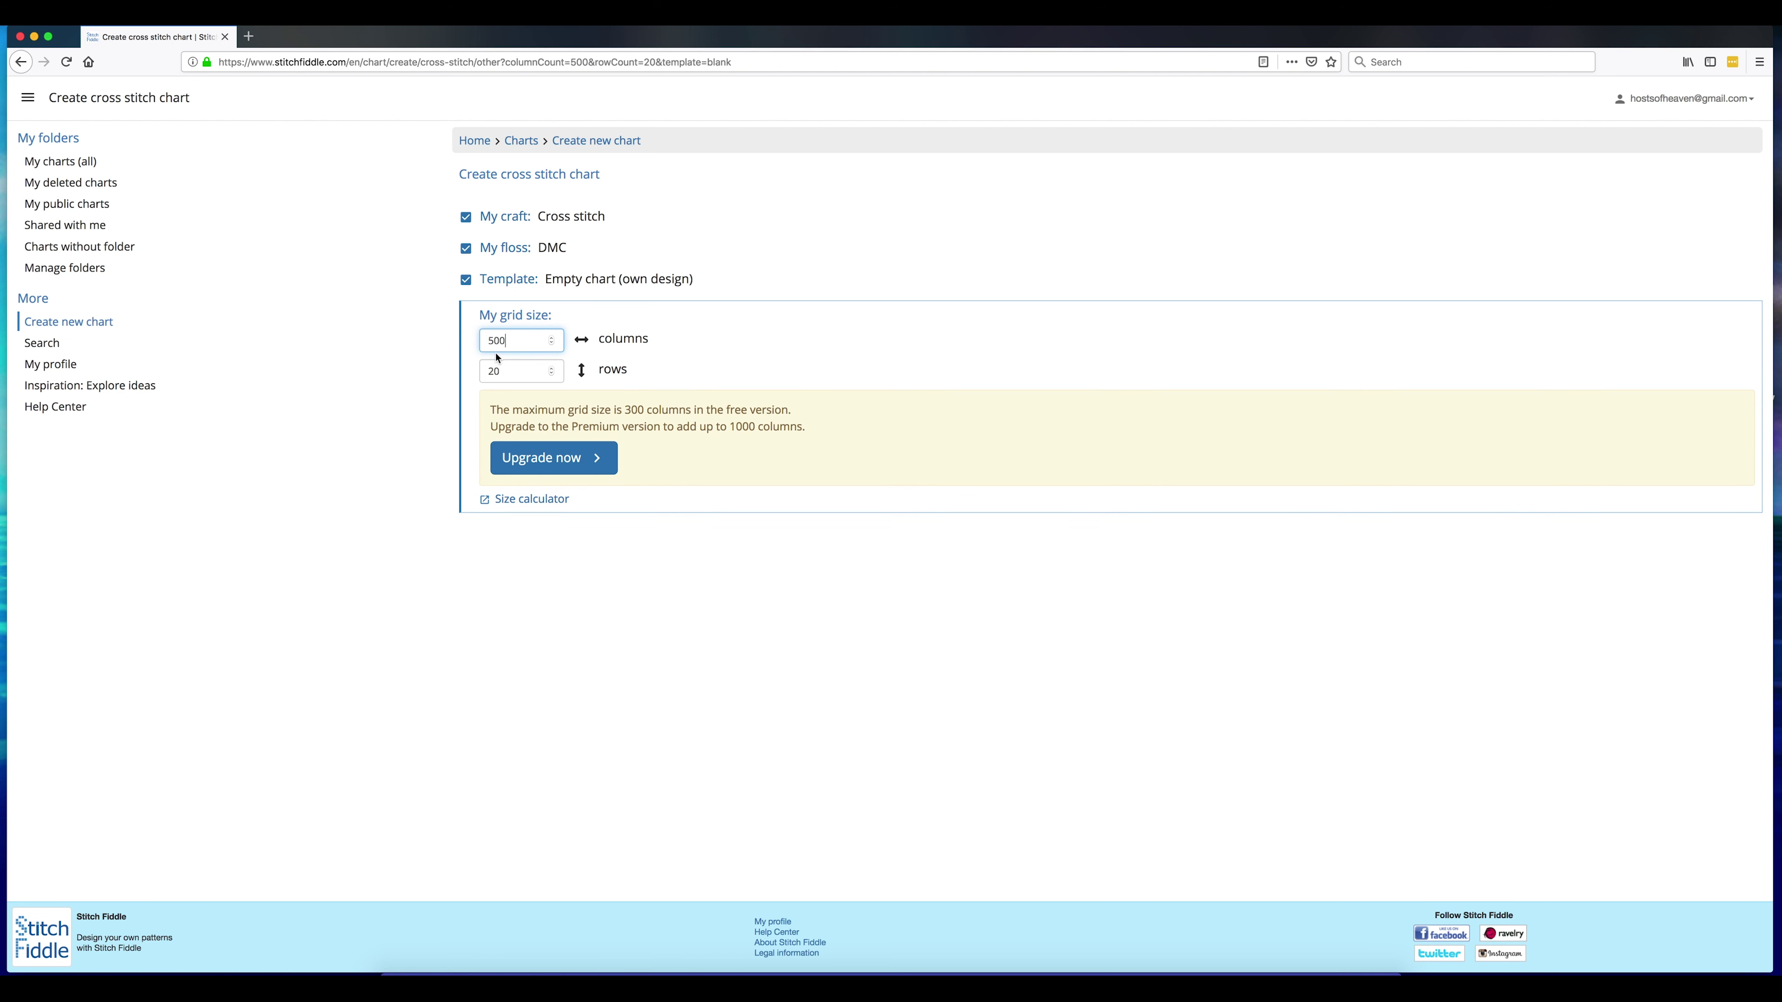
double_click(515, 342)
text(300)
double_click(512, 368)
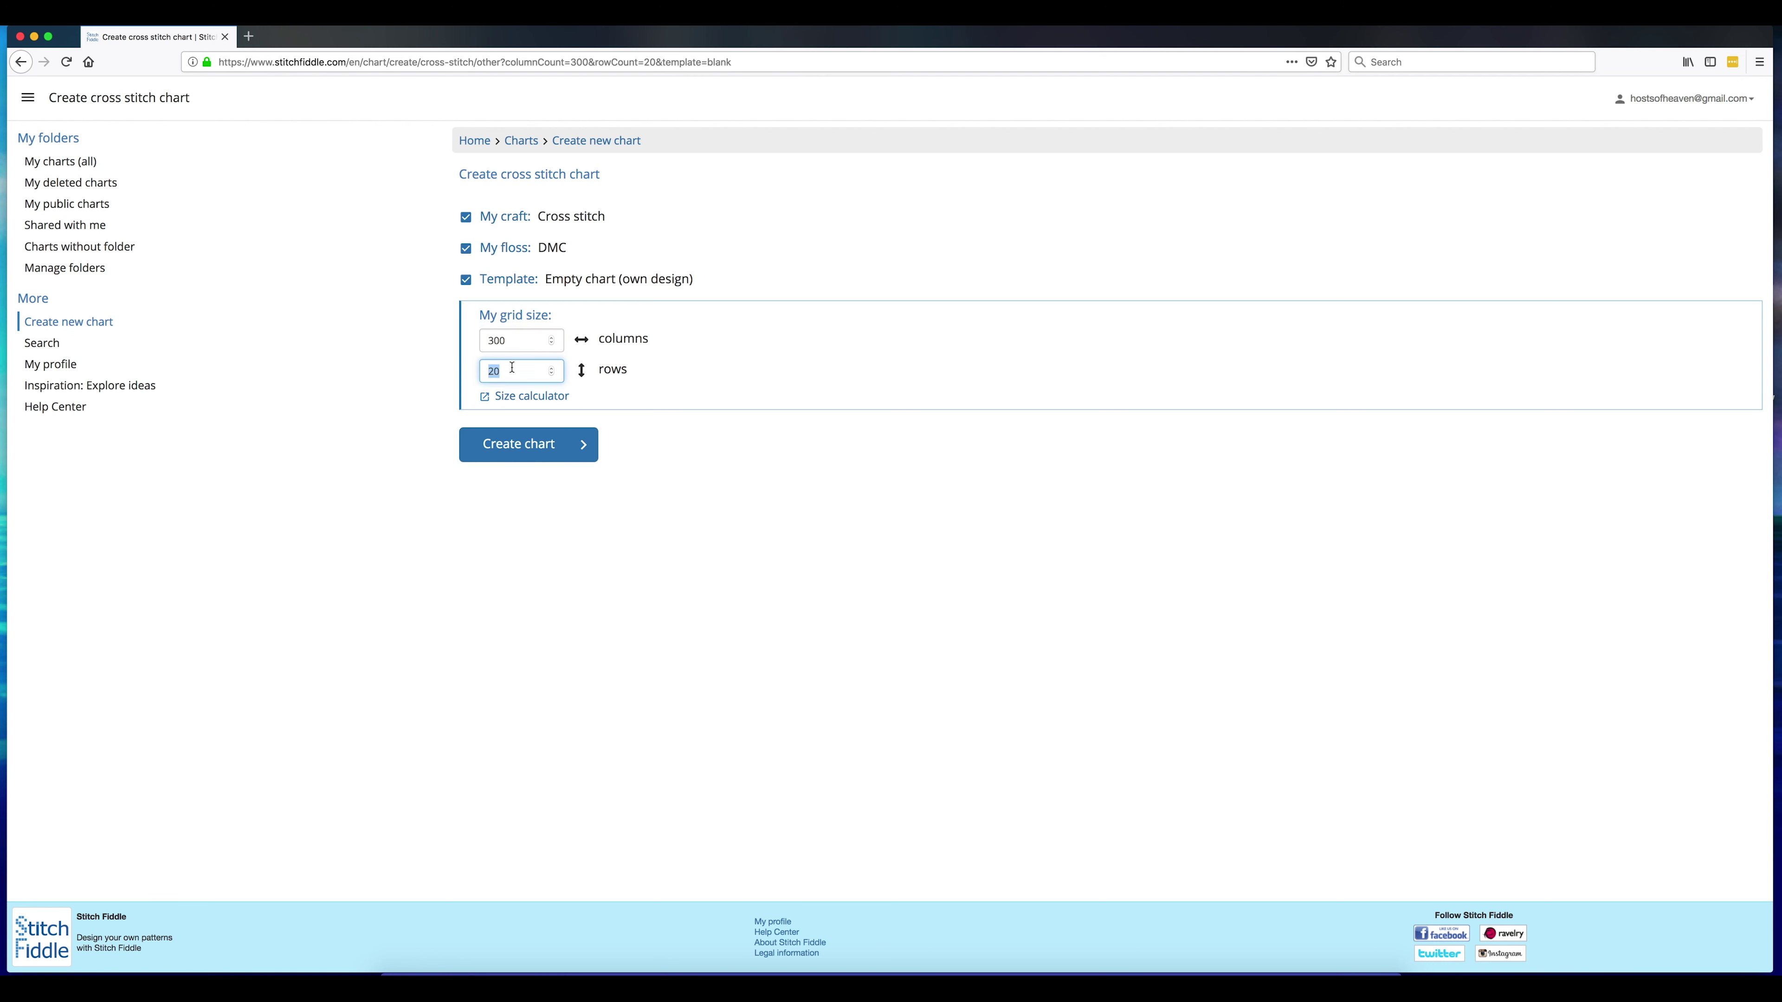
text(300)
- Create the 300×300 chart and bring the view back to its top-left corner
click(541, 446)
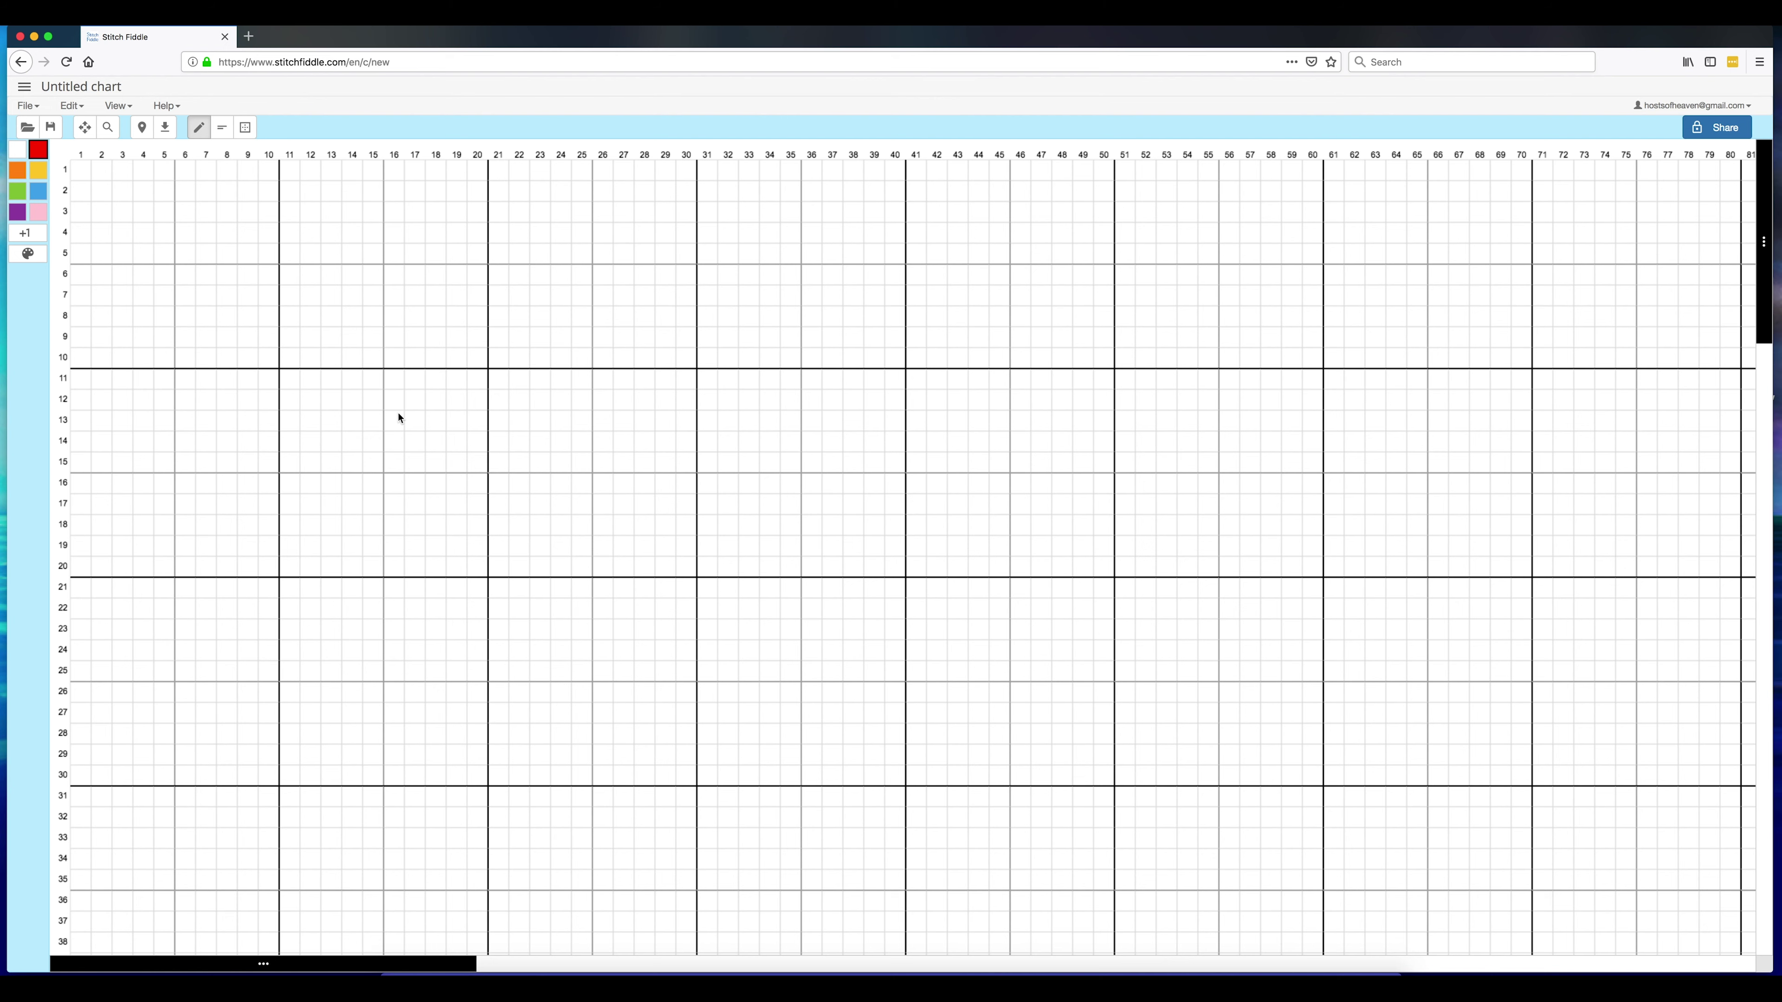
scroll(398, 419, down, 5)
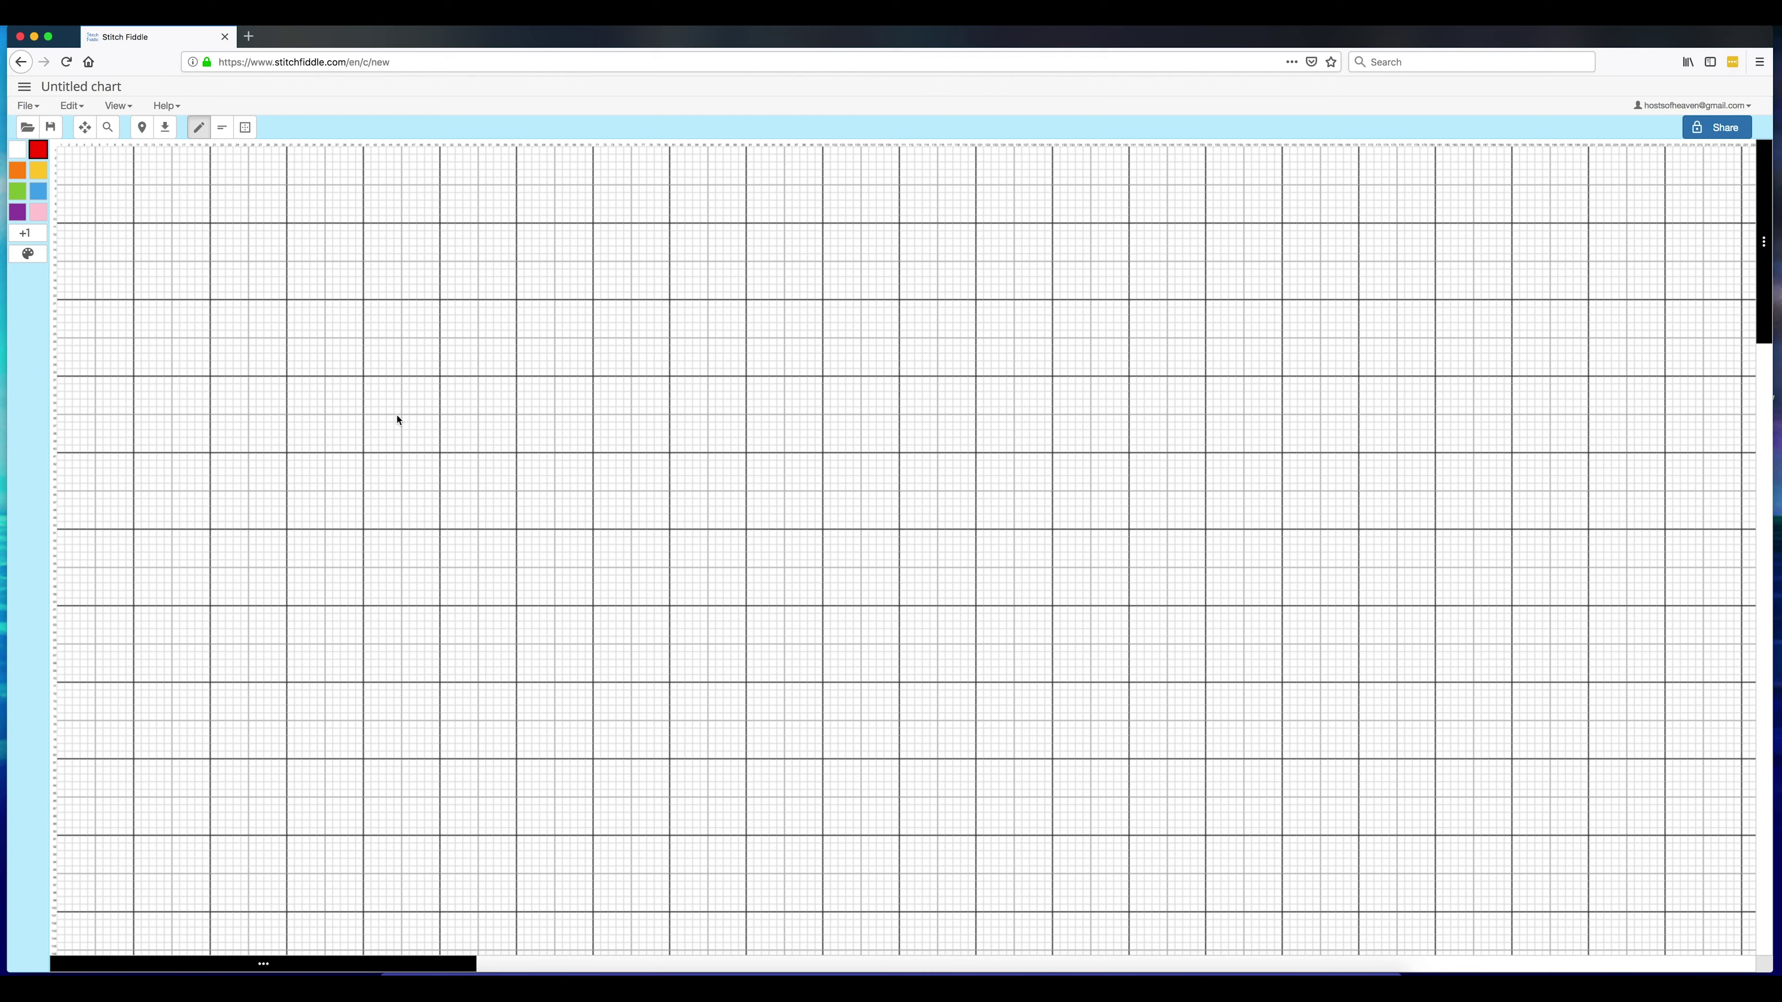
scroll(397, 420, down, 3)
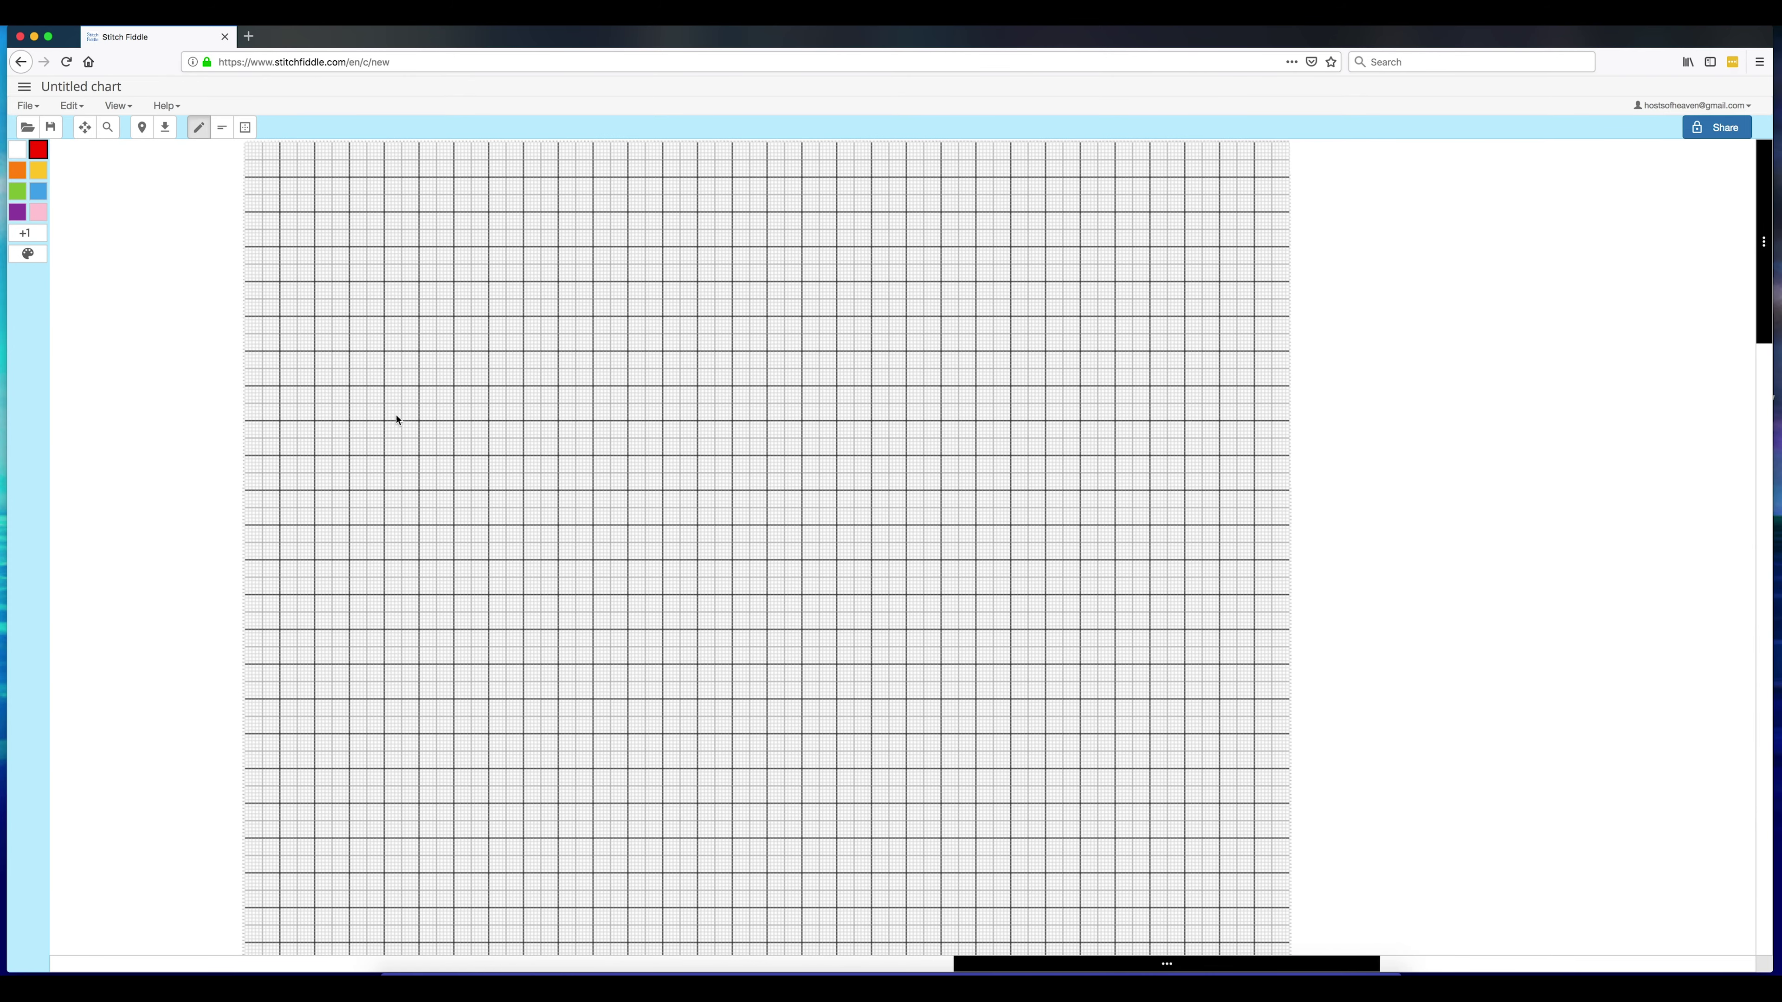
scroll(397, 420, up, 6)
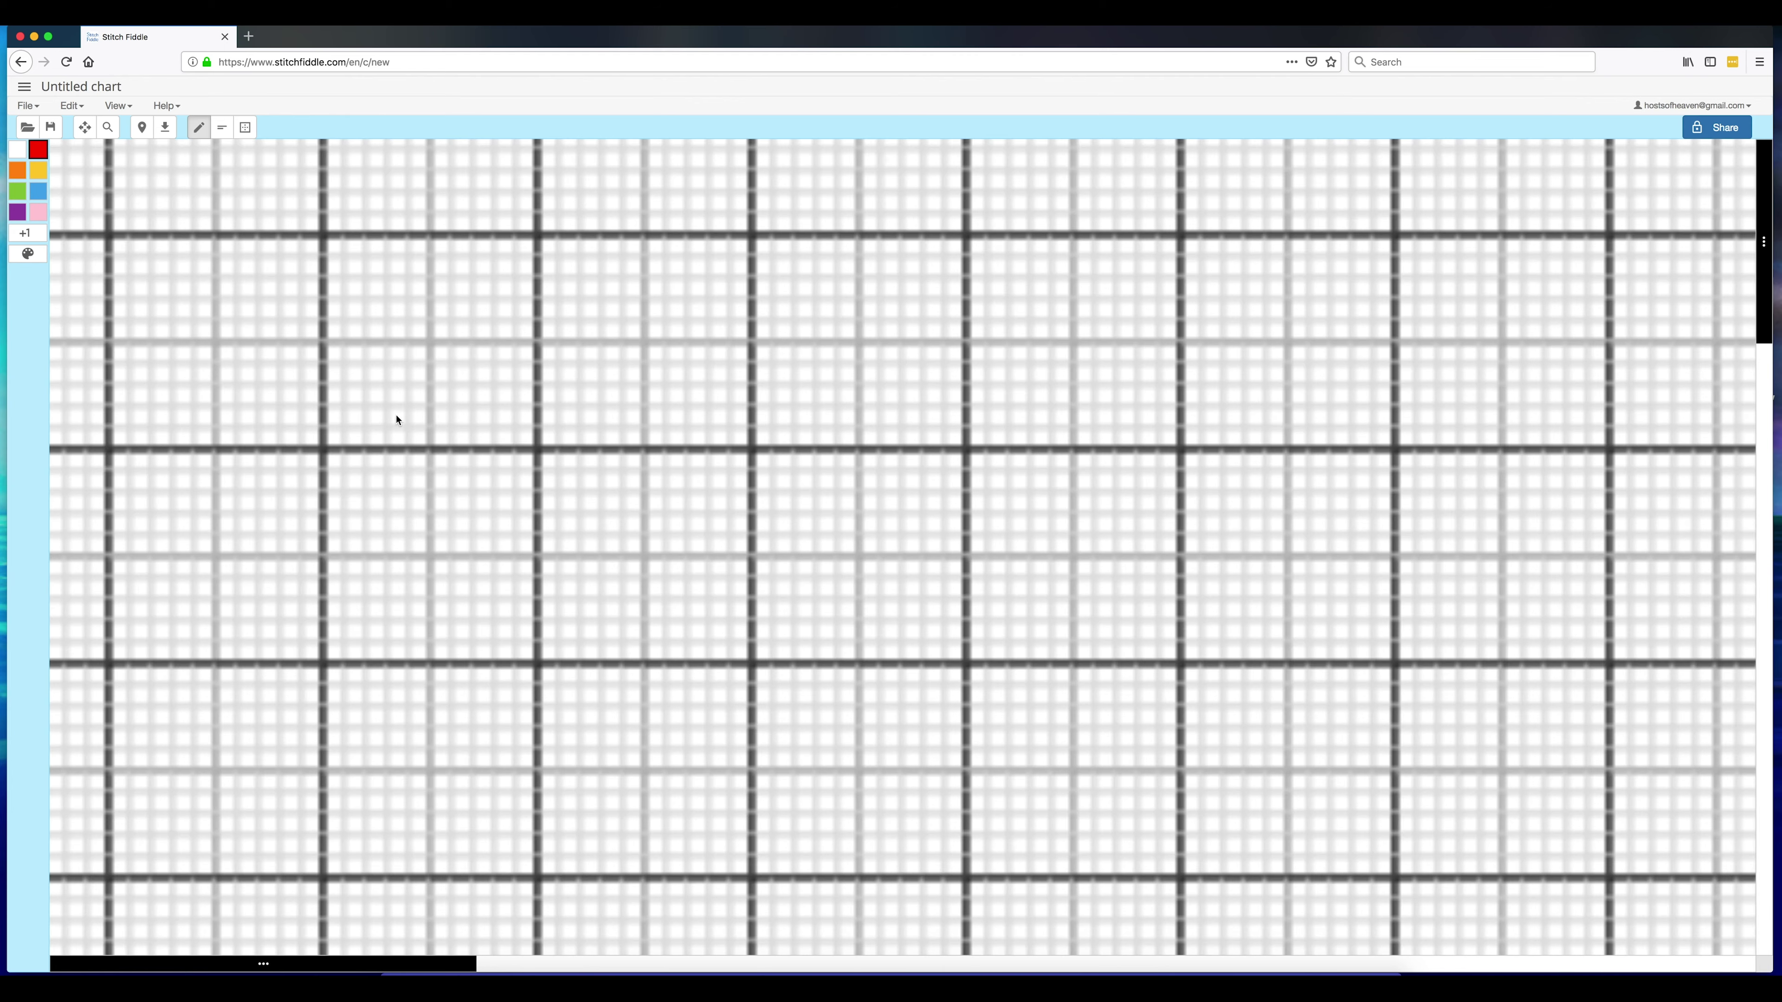
scroll(398, 420, up, 10)
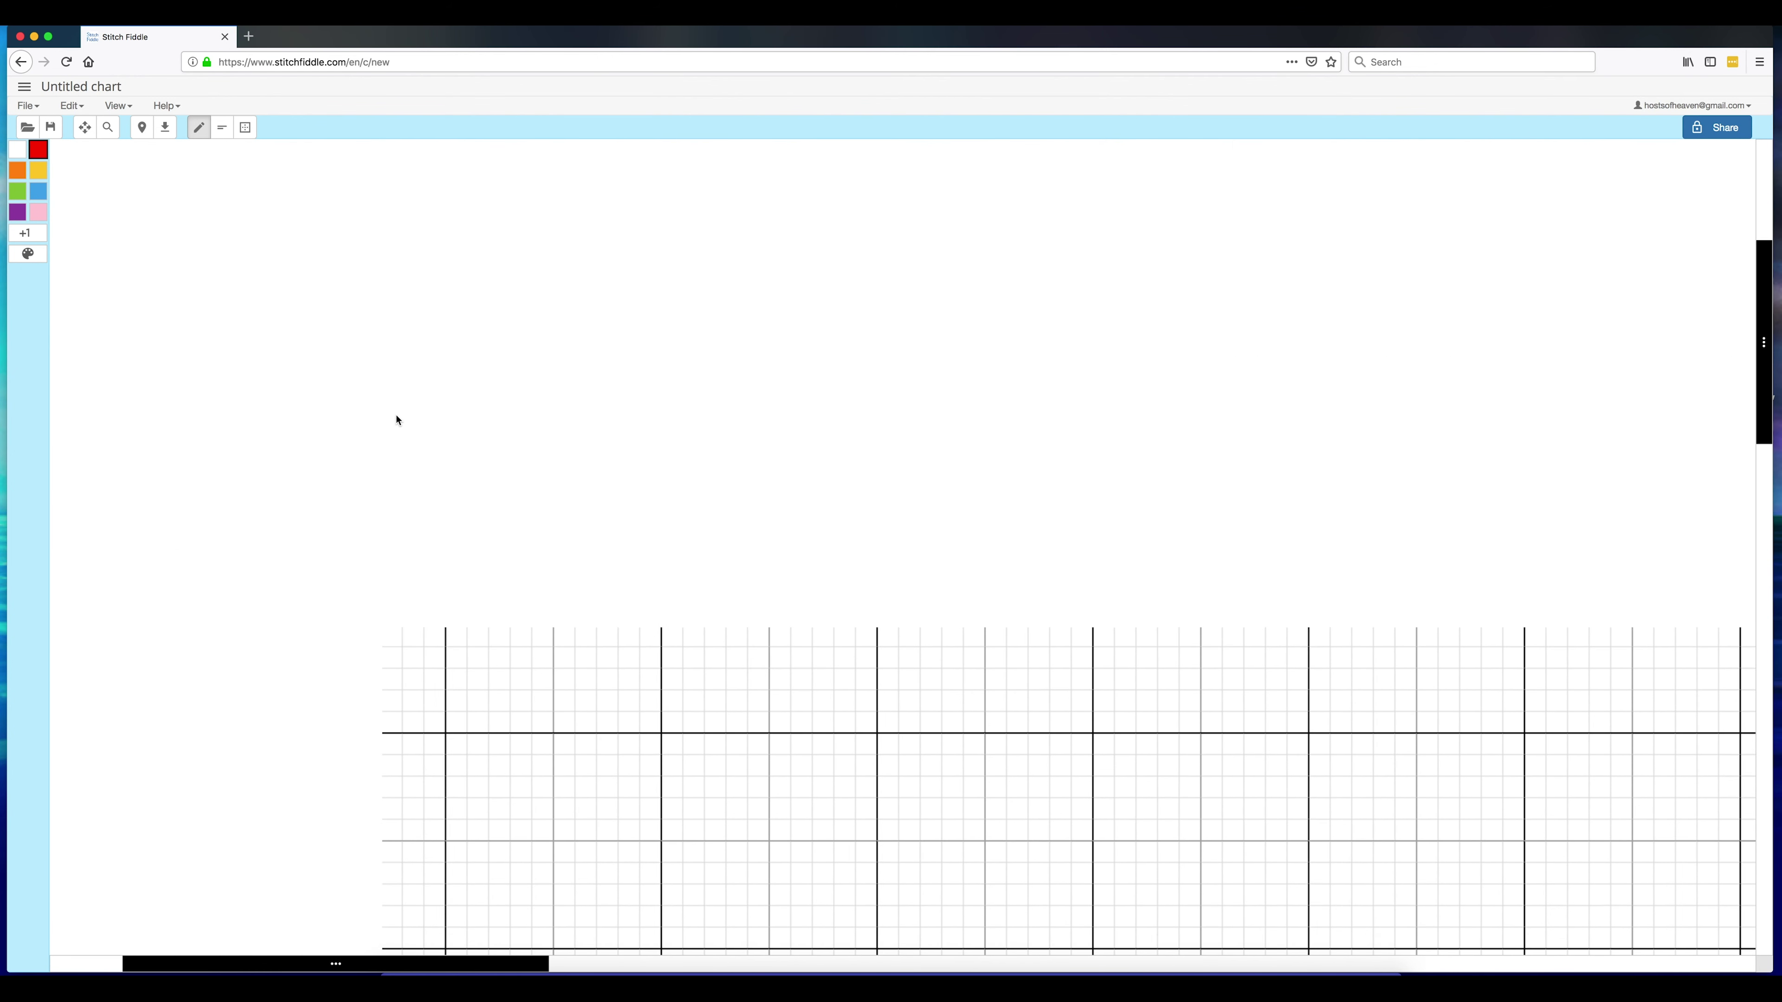
scroll(397, 420, up, 5)
scroll(397, 420, left, 5)
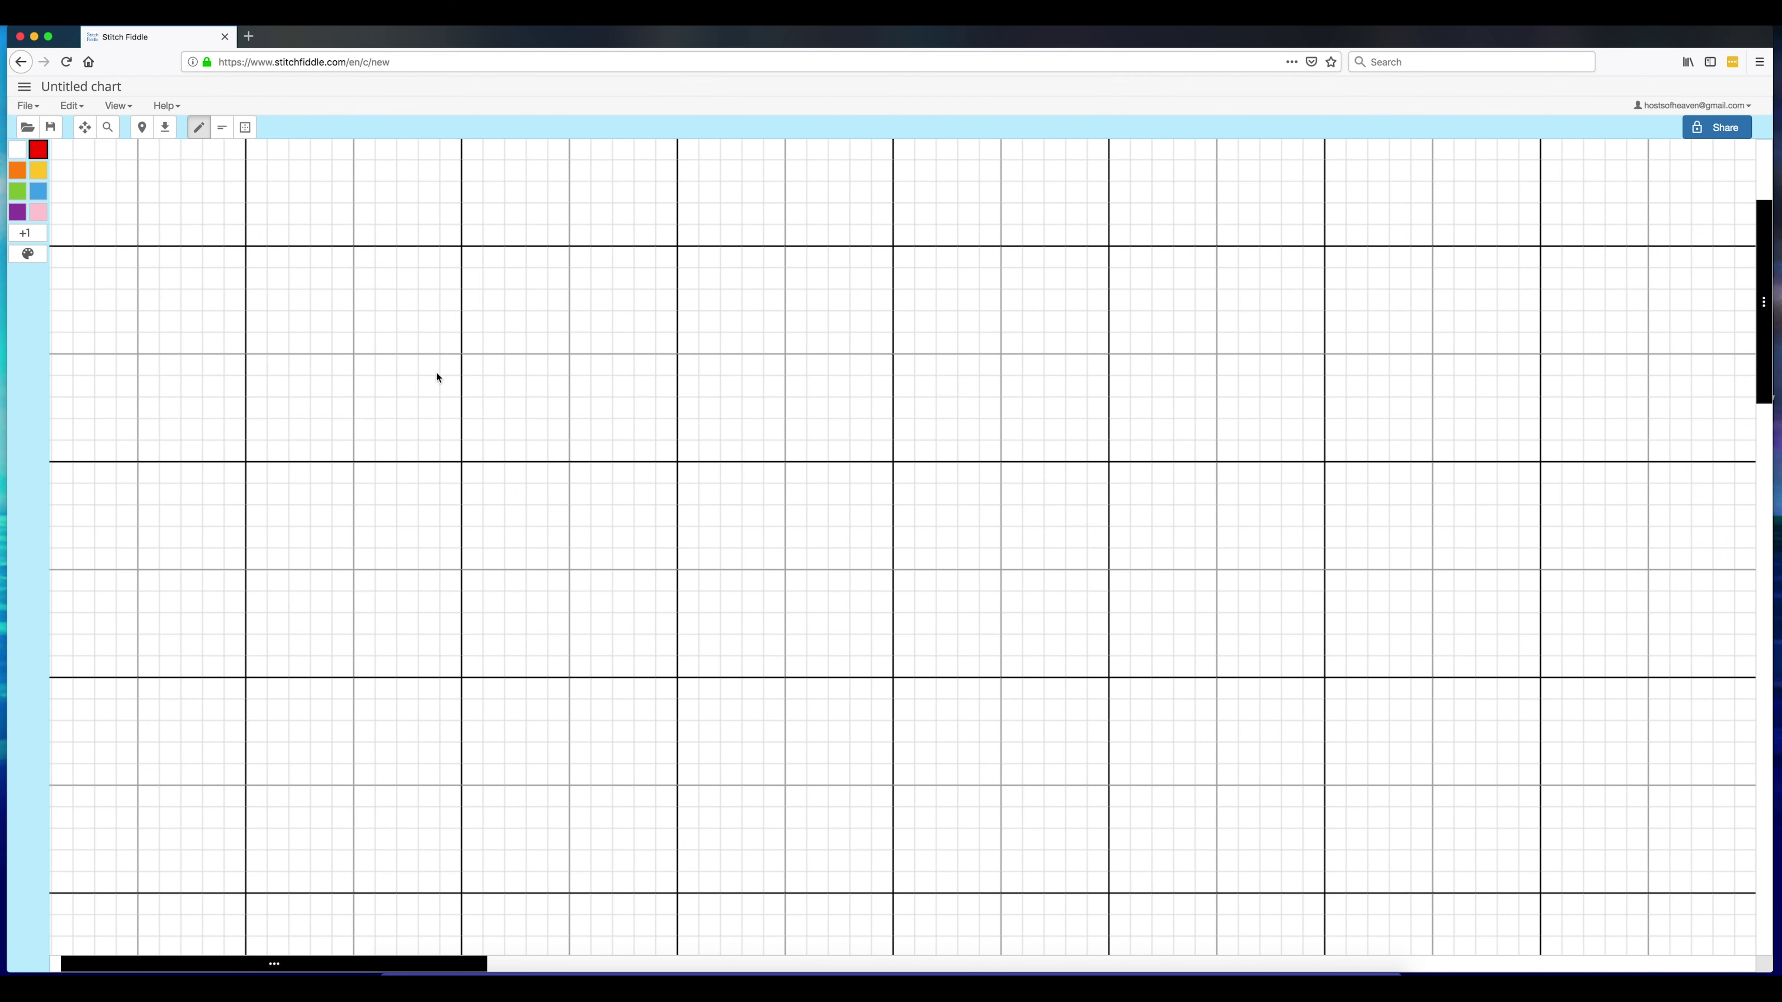
scroll(437, 378, up, 5)
scroll(437, 378, left, 2)
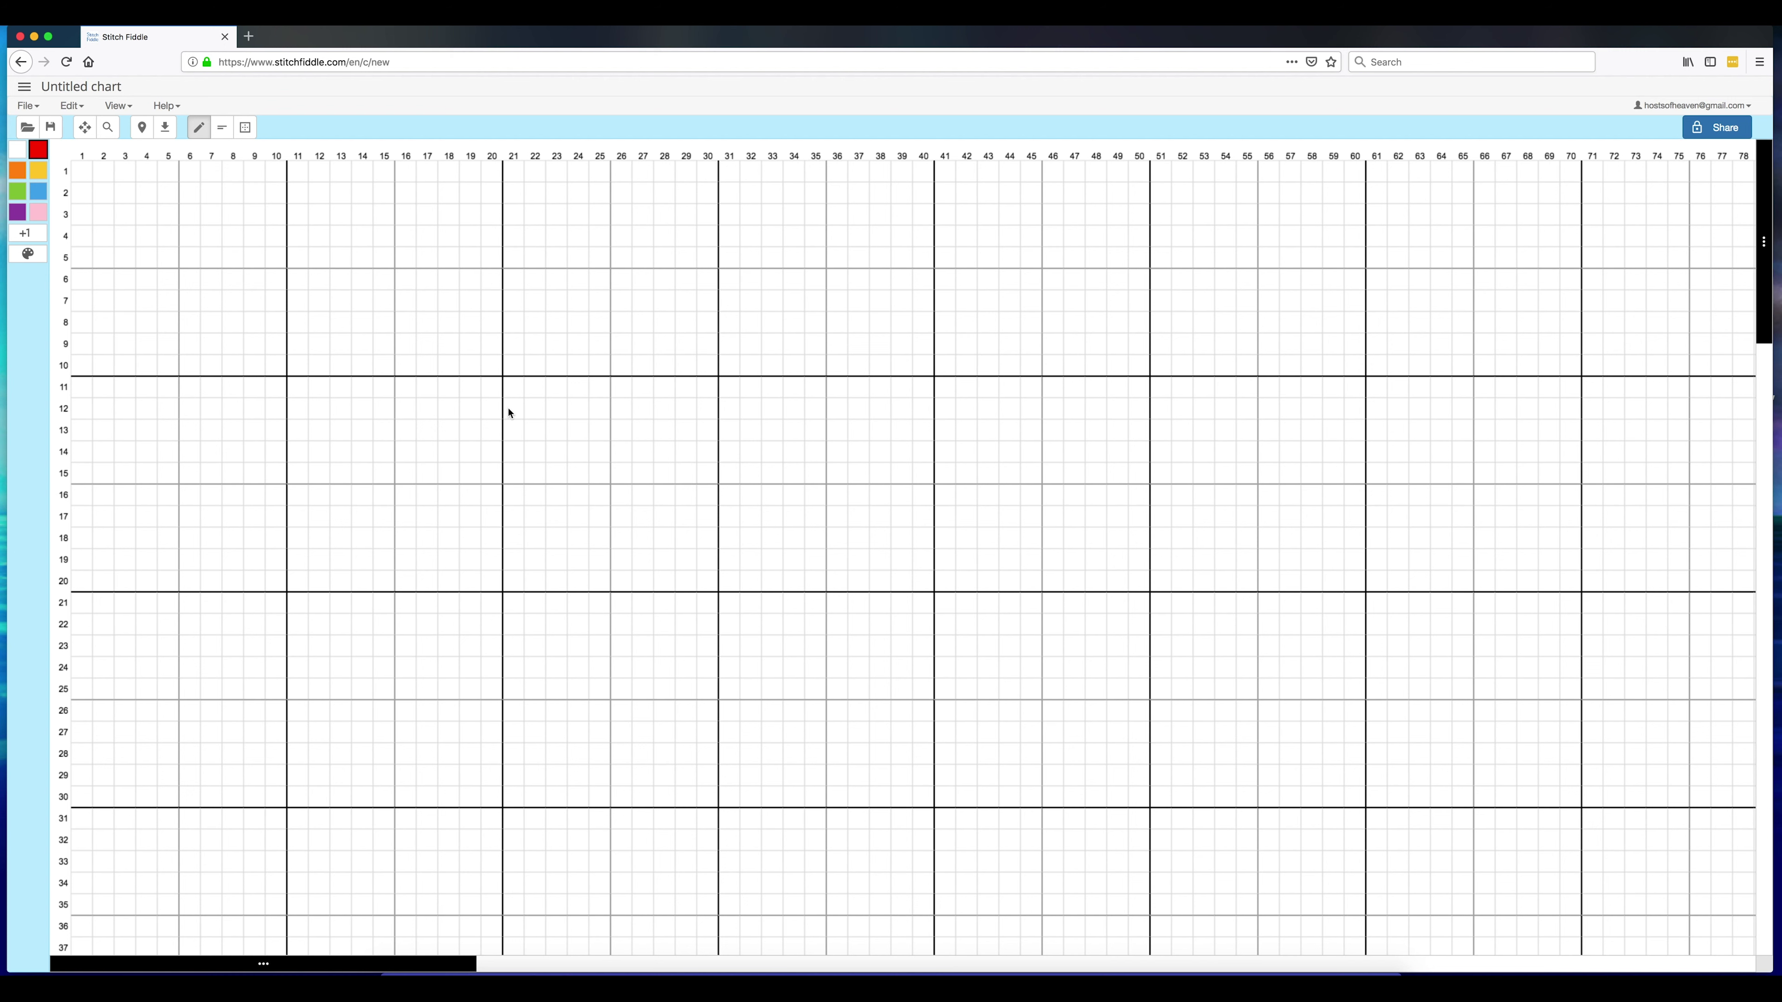
- Colour seven cells red across rows 12–13, columns 22–25, then bring up the Link picture
click(530, 411)
click(553, 413)
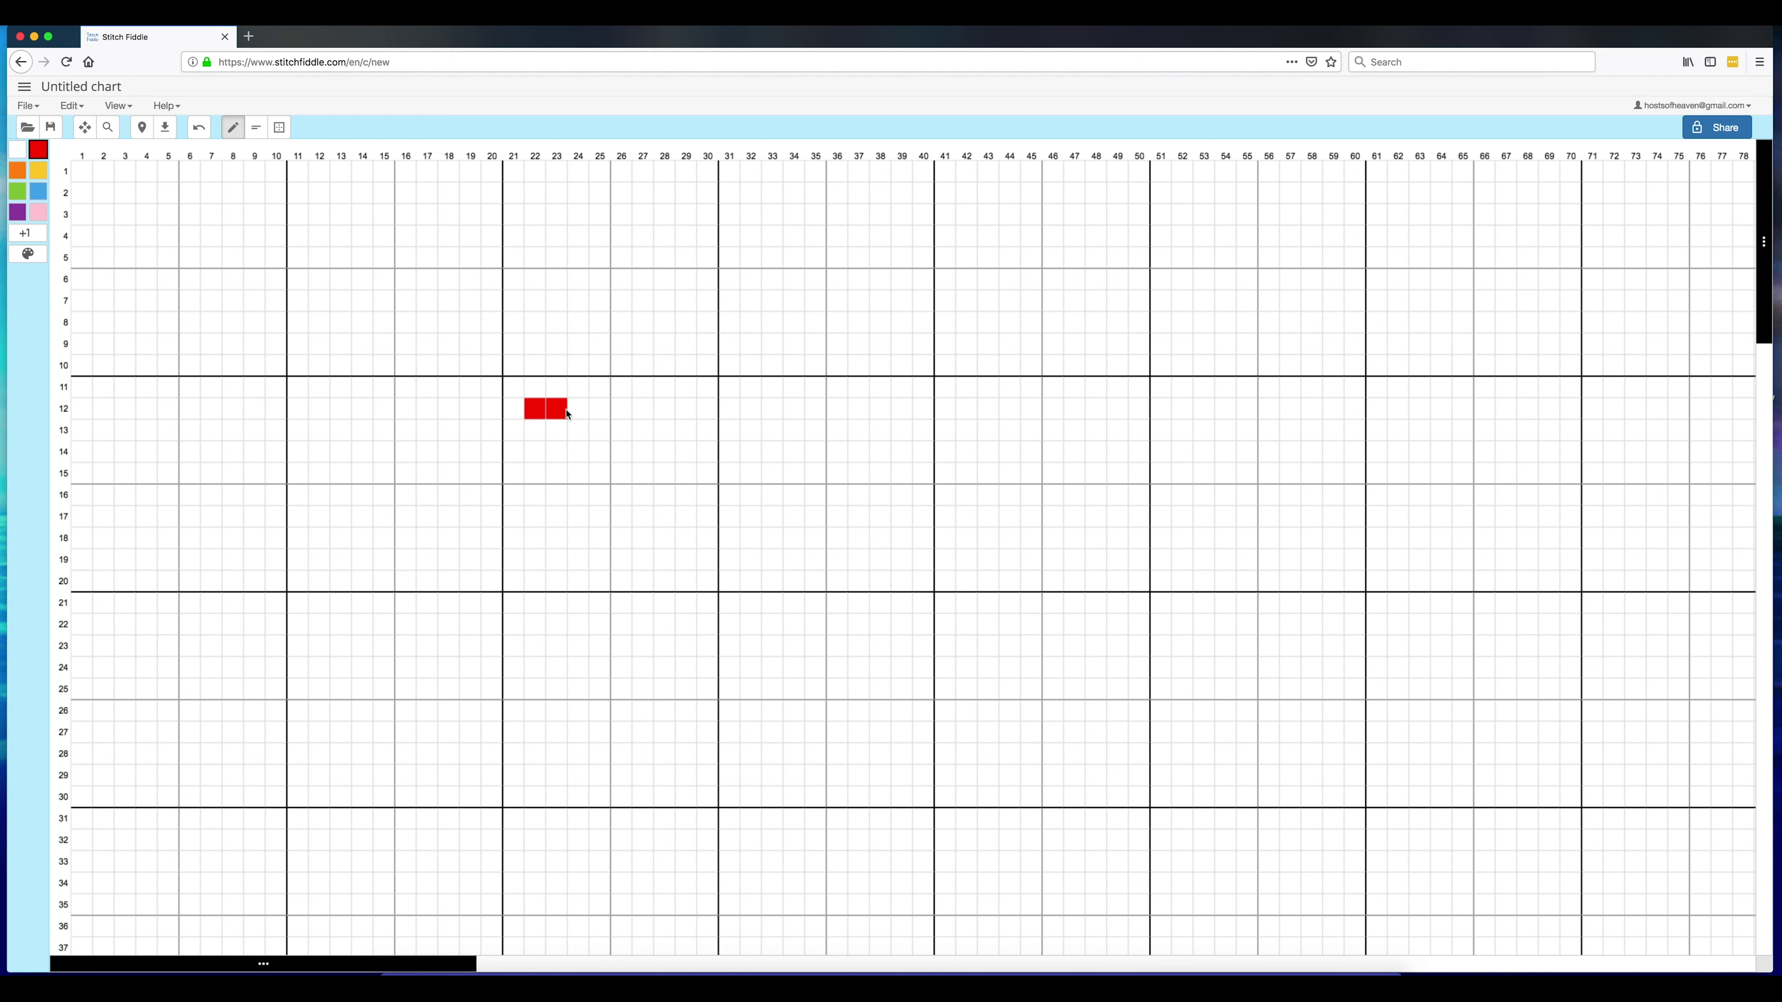
click(565, 426)
click(578, 430)
click(577, 408)
click(600, 408)
click(600, 430)
key(super+Tab)
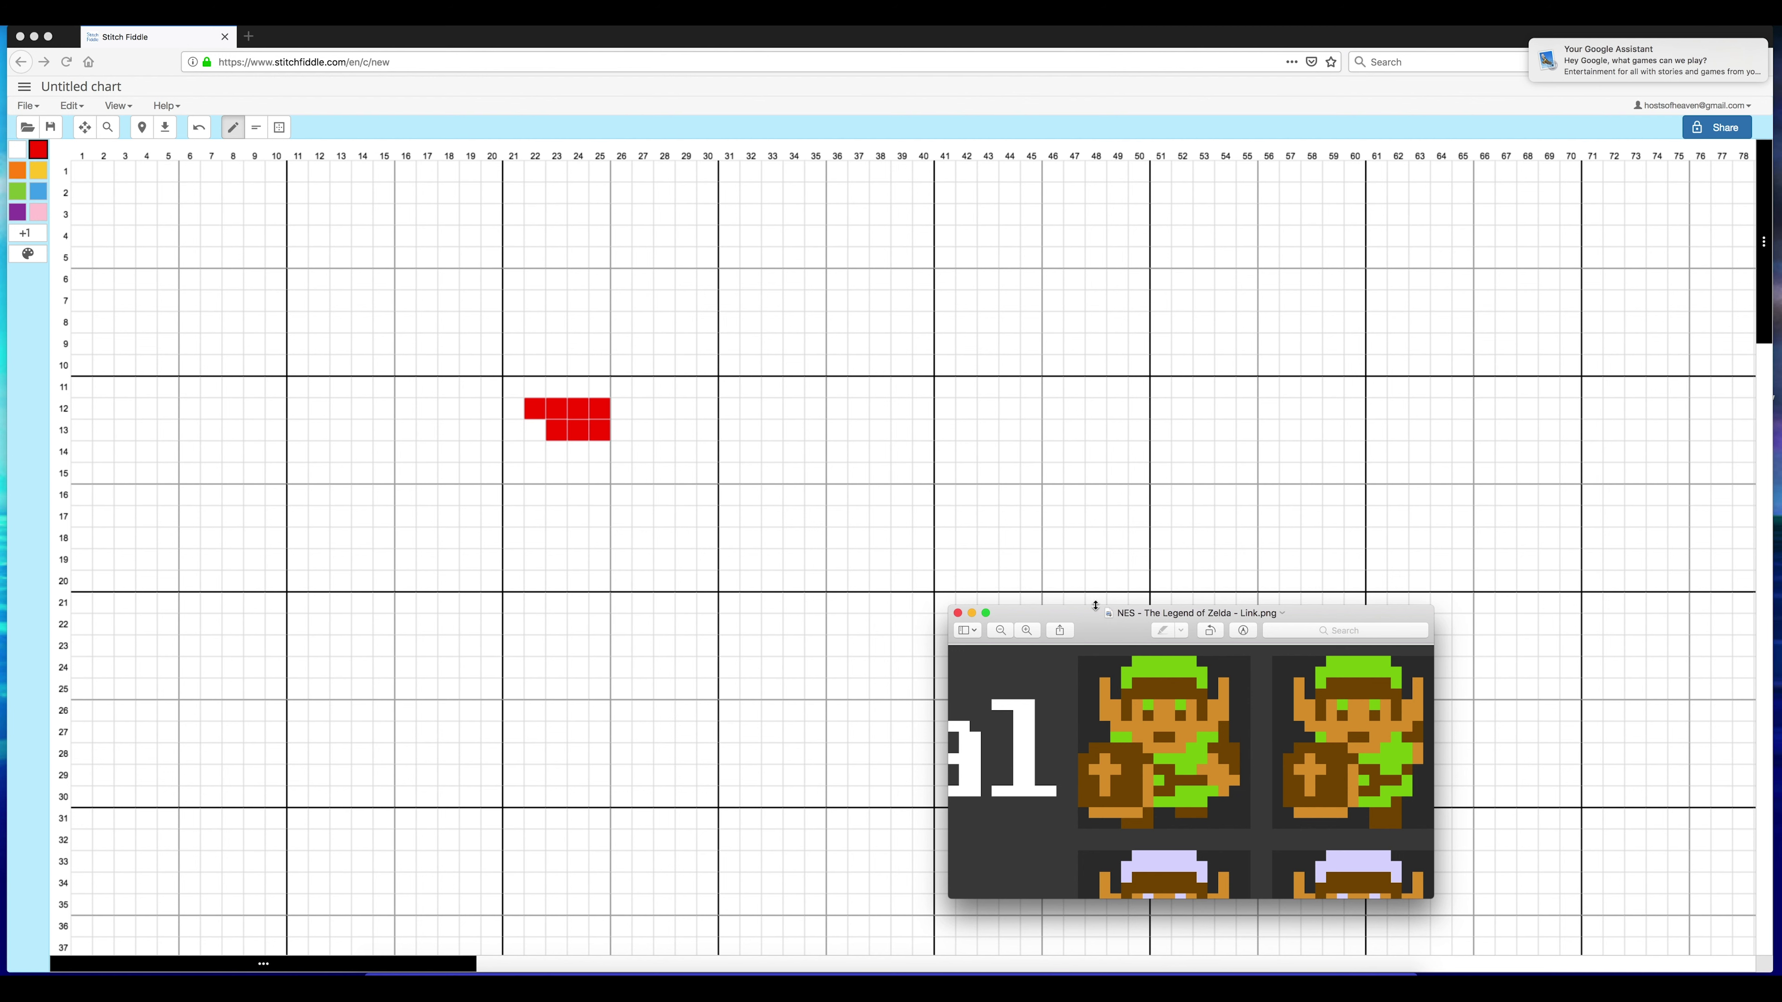
- Browse the Link sprite variants in Preview, then put the browser chart back in front
drag(1091, 613, 1018, 344)
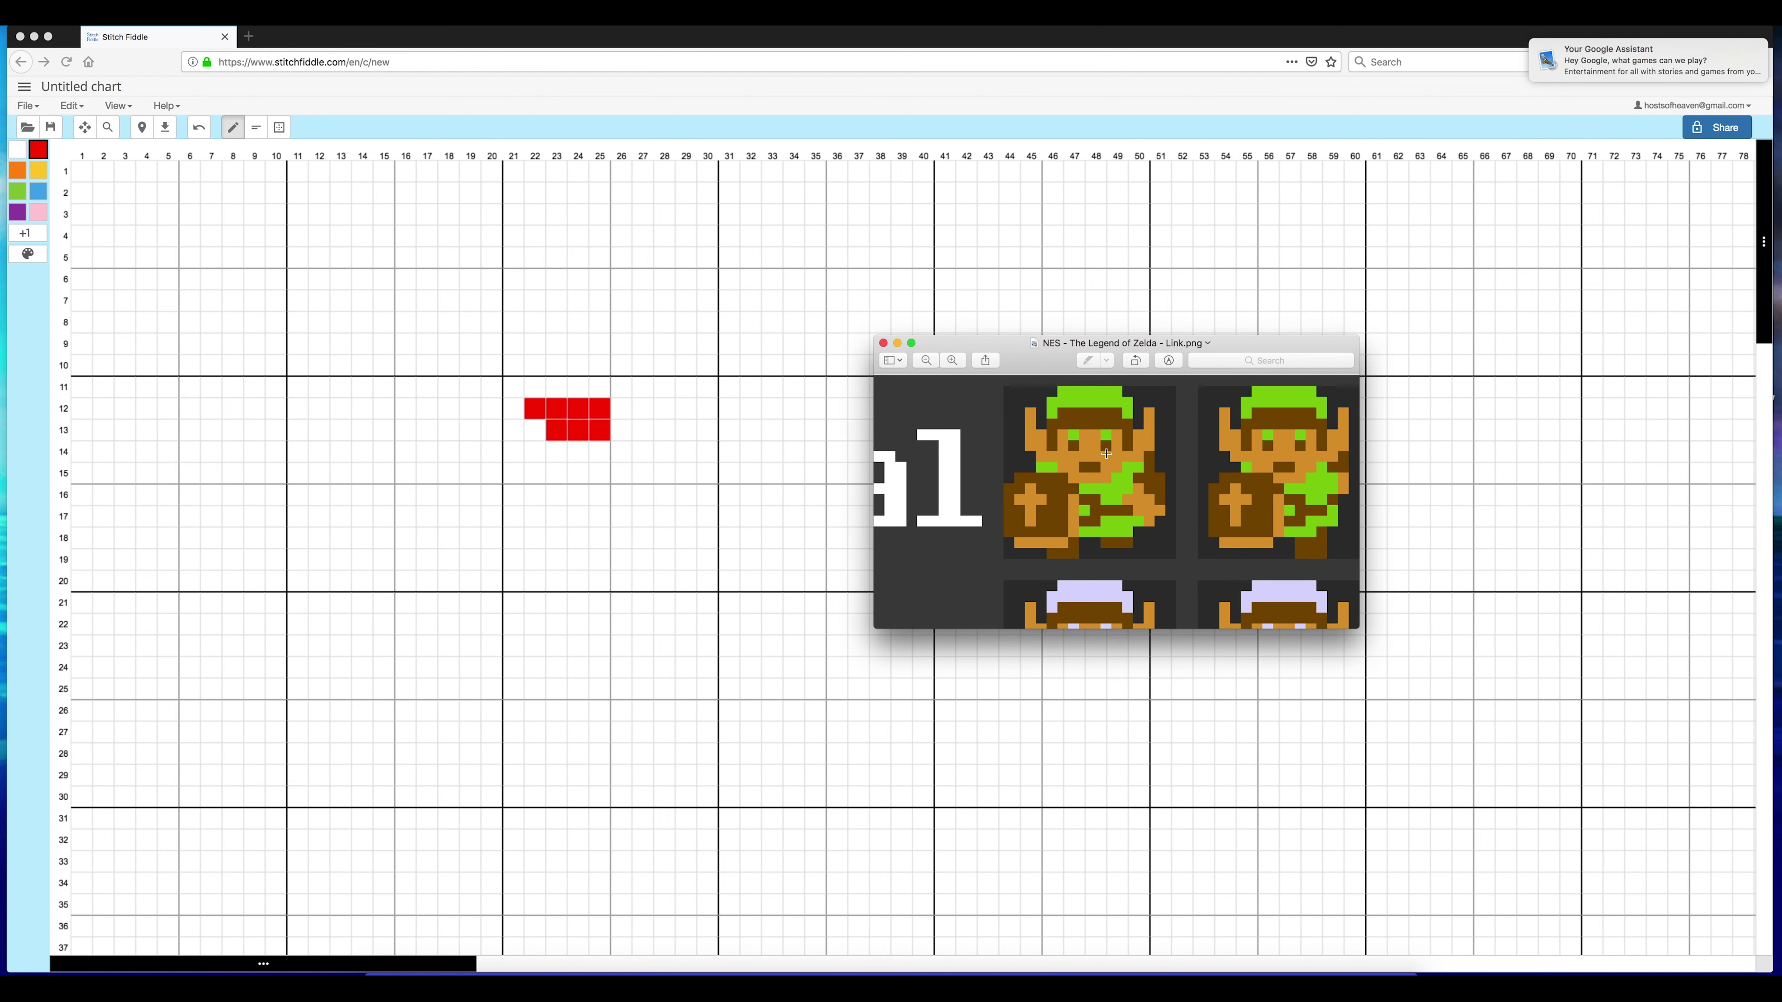
scroll(1106, 454, down, 15)
scroll(1106, 454, up, 15)
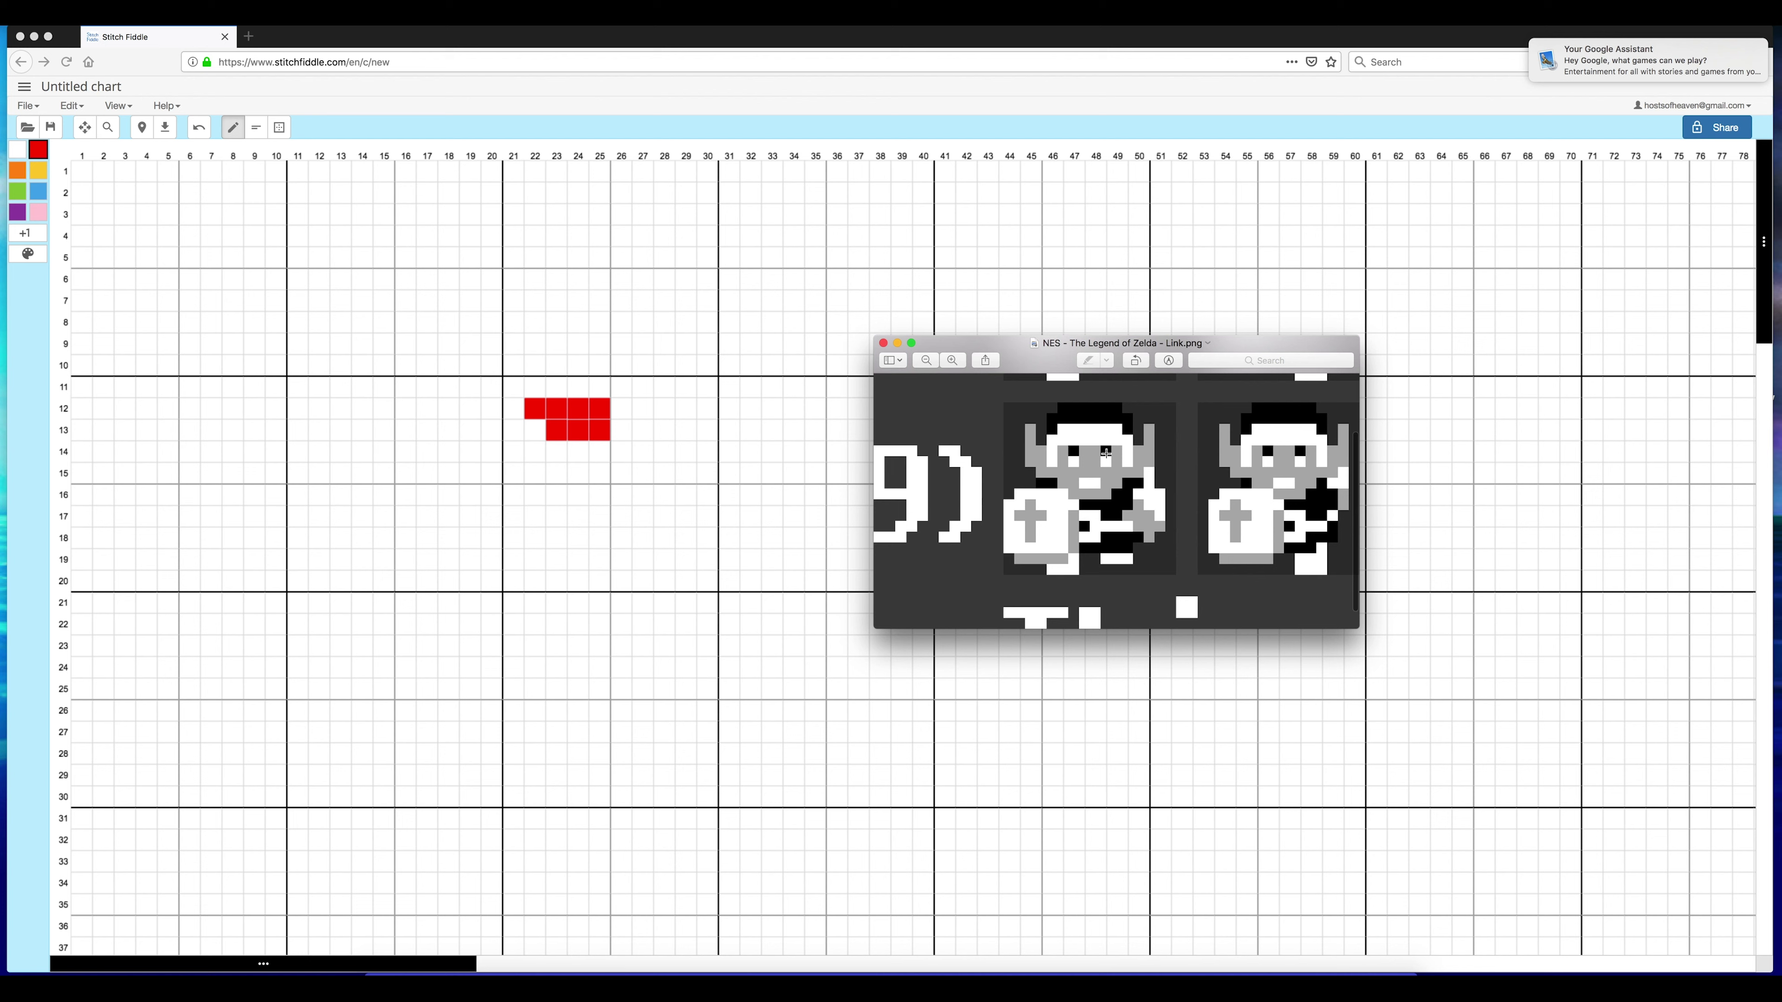
scroll(1107, 455, up, 10)
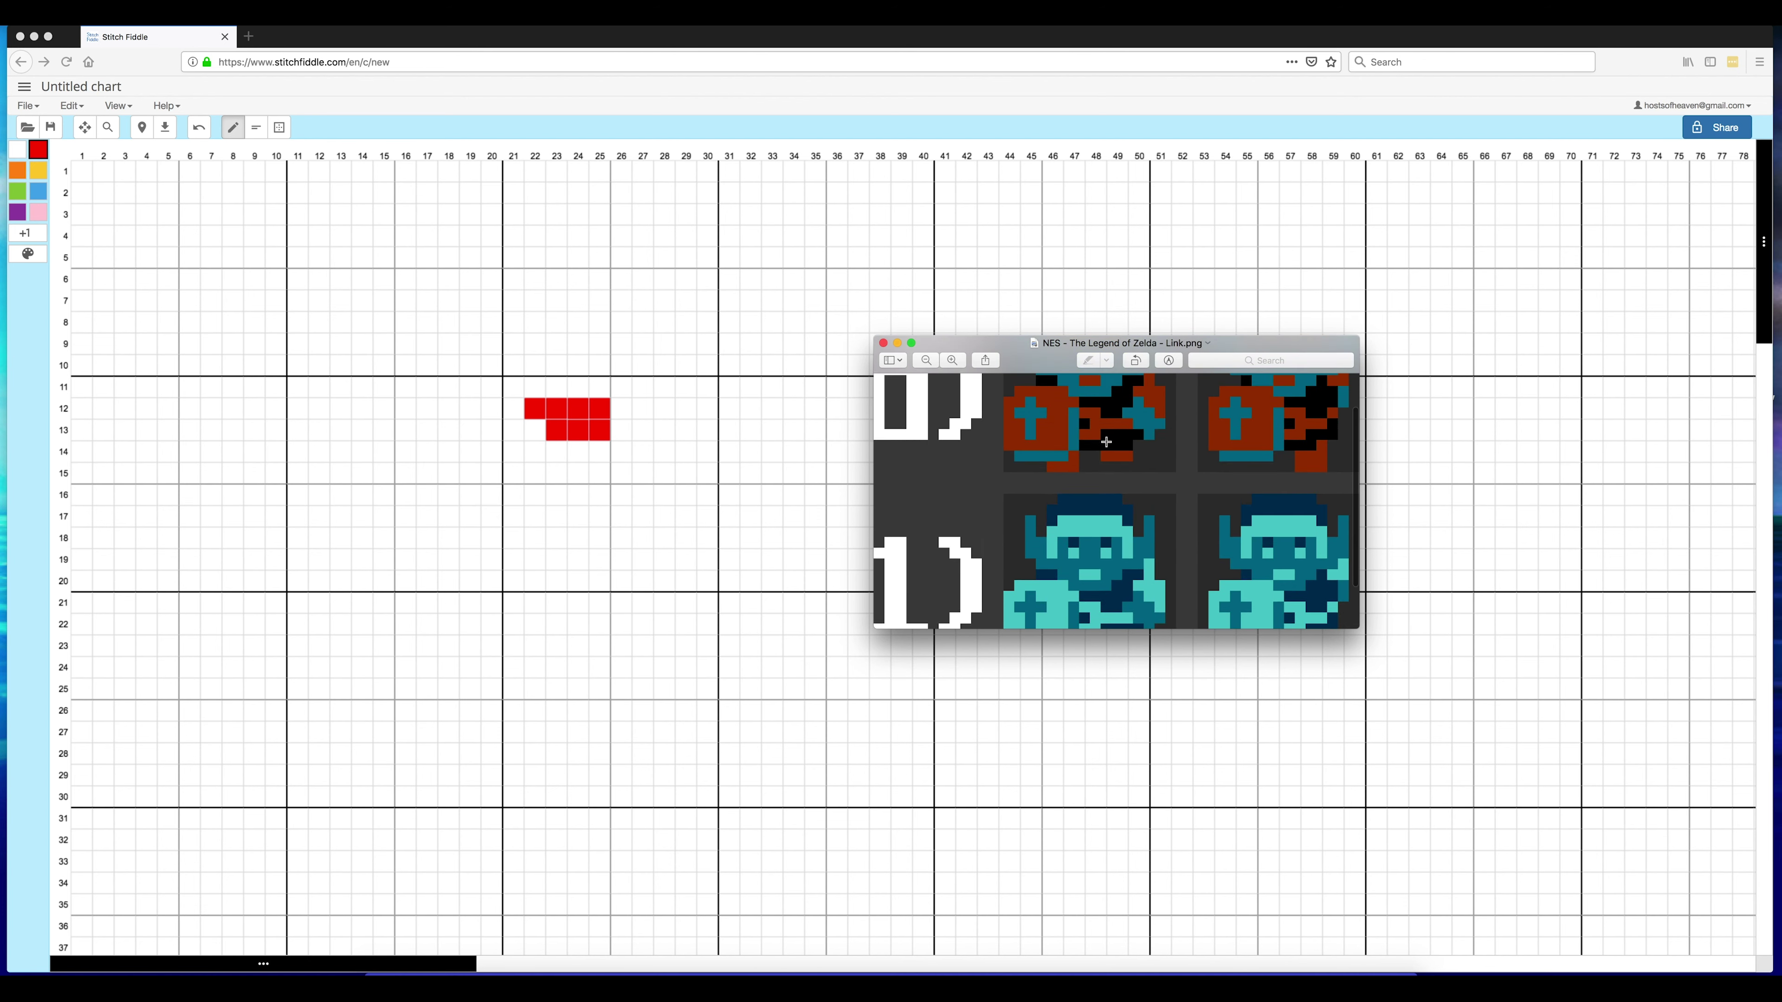
scroll(1107, 441, up, 10)
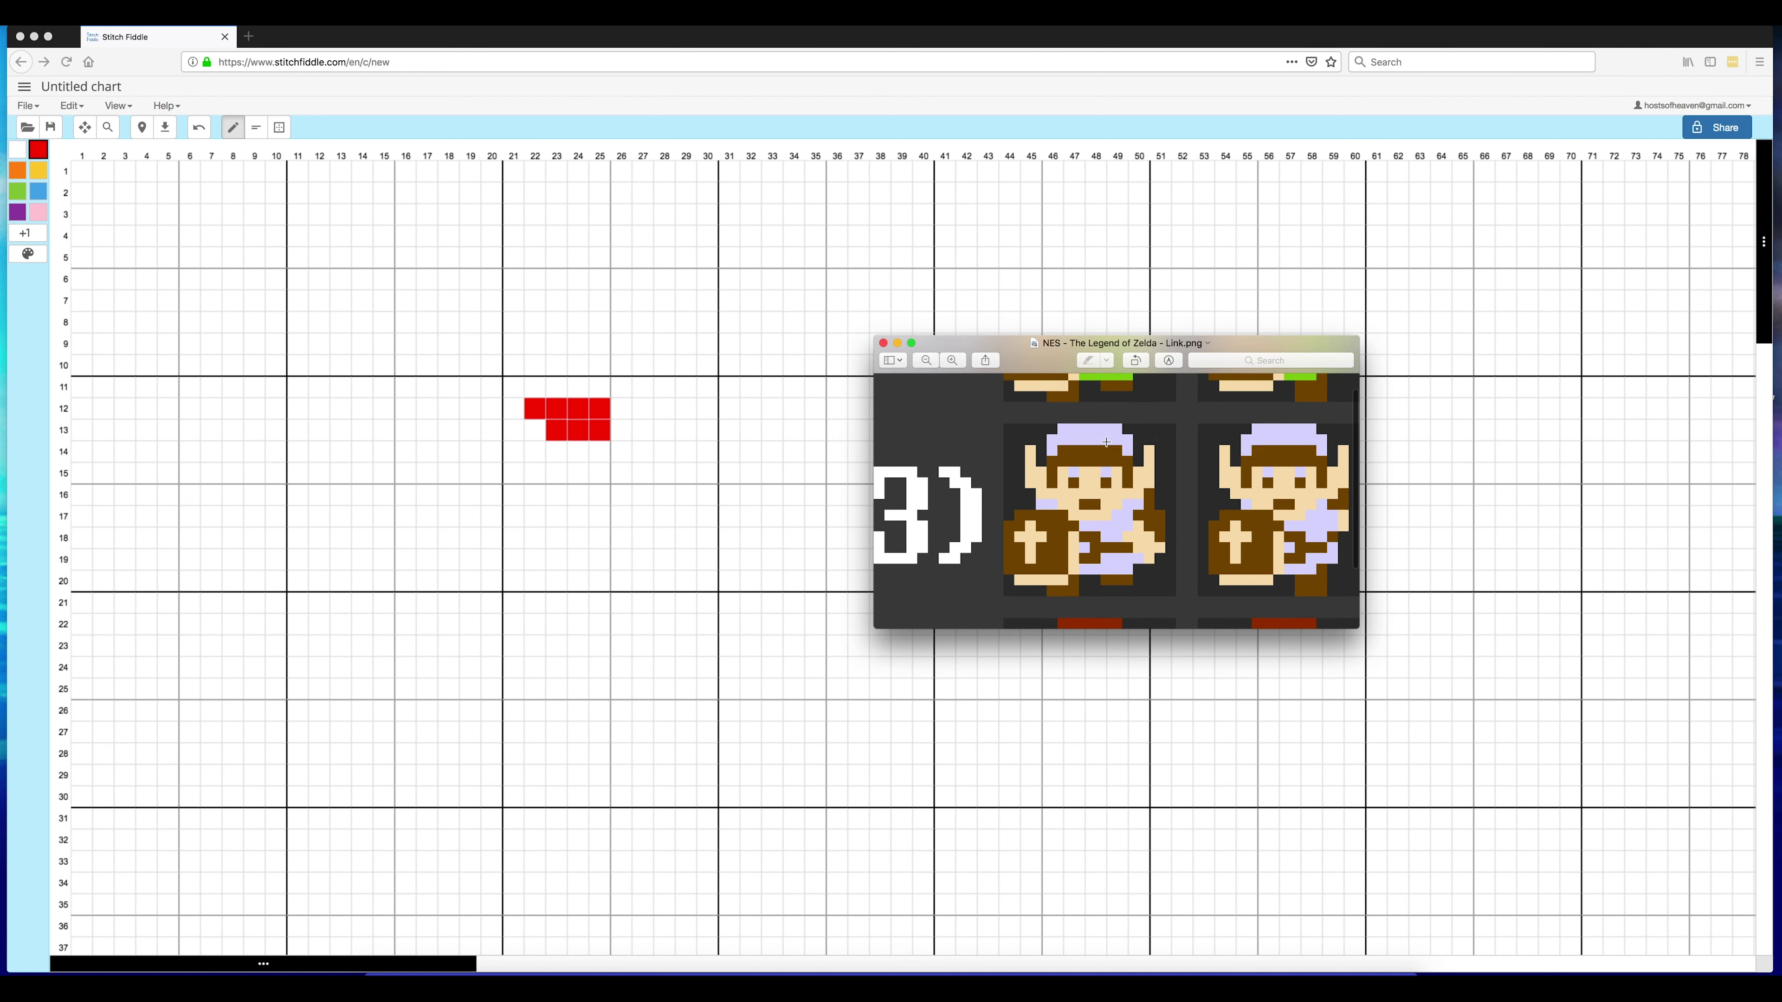
scroll(1106, 442, down, 1)
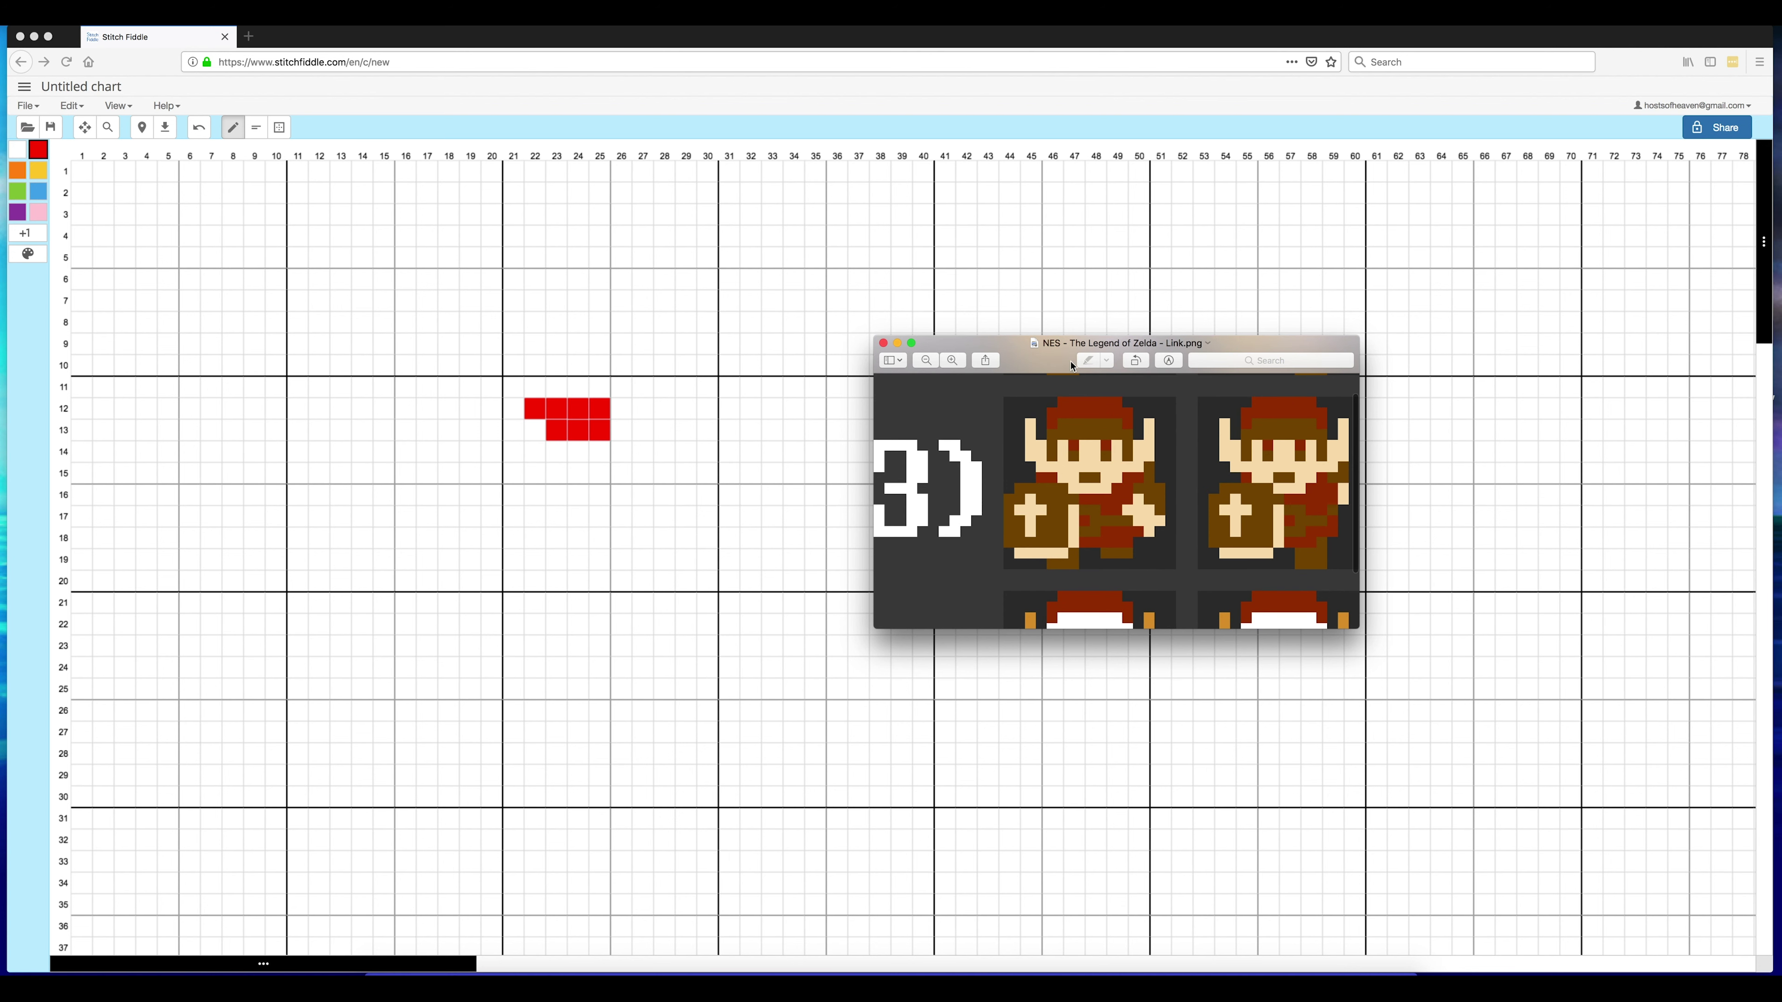
drag(1072, 365, 204, 257)
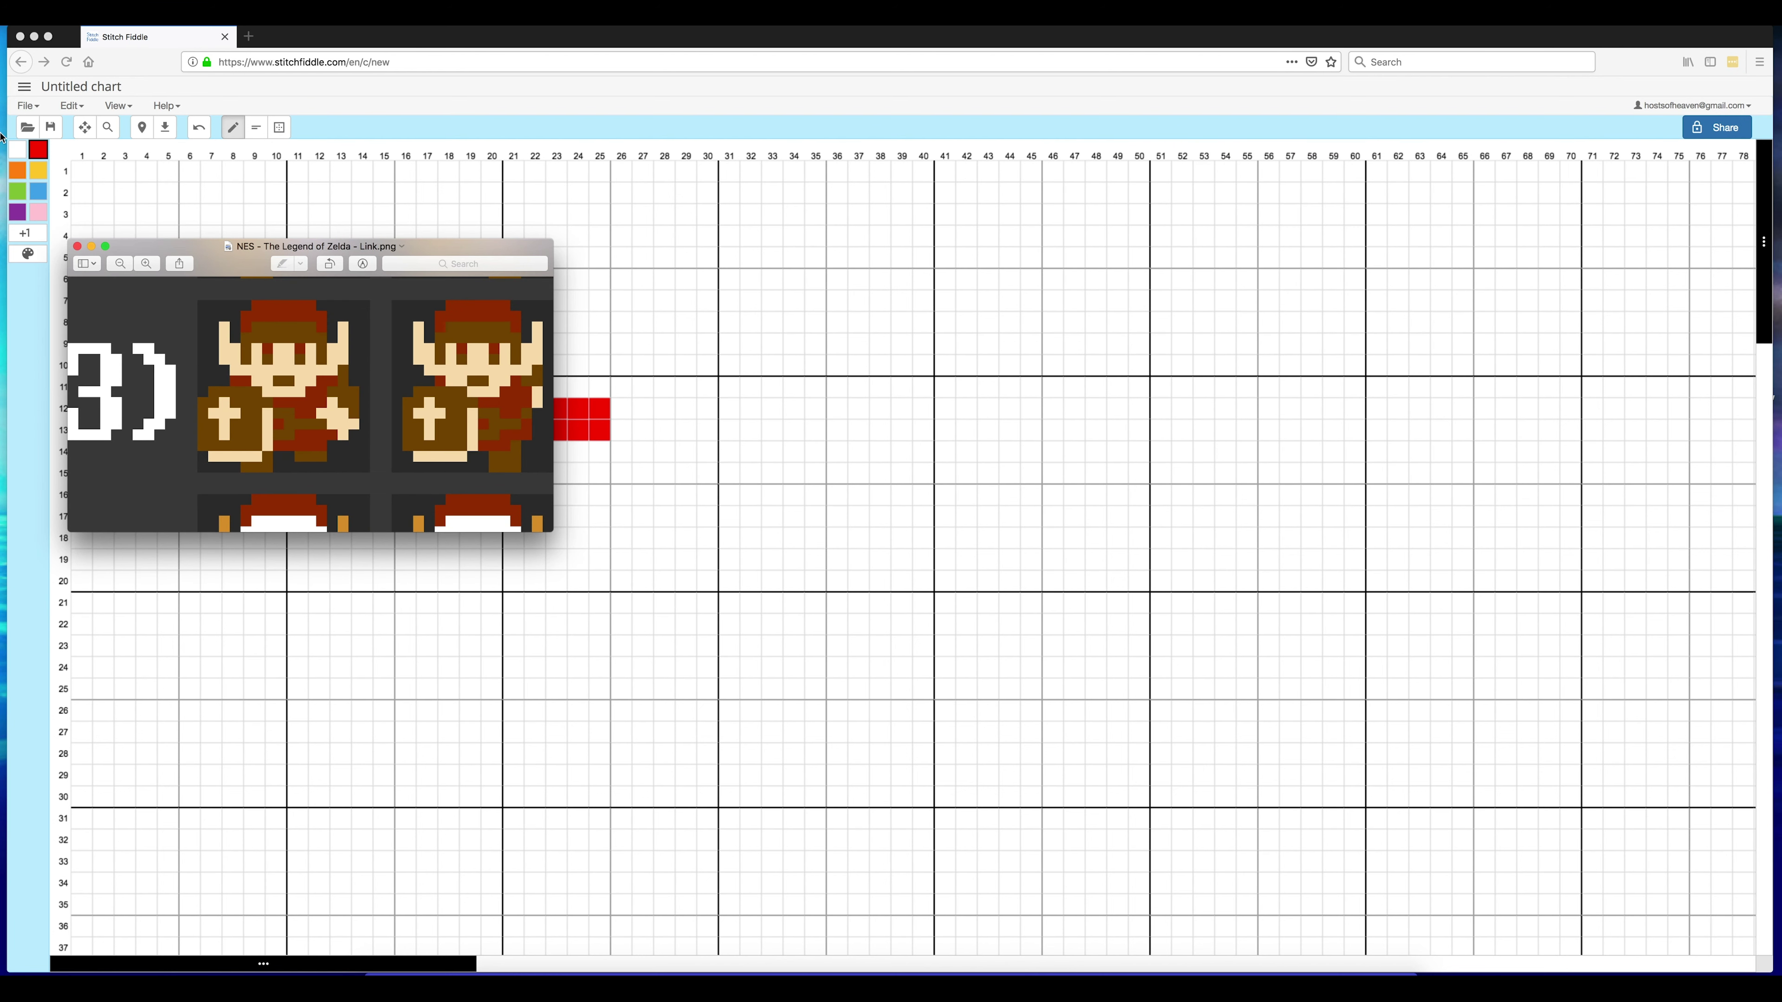
click(8, 134)
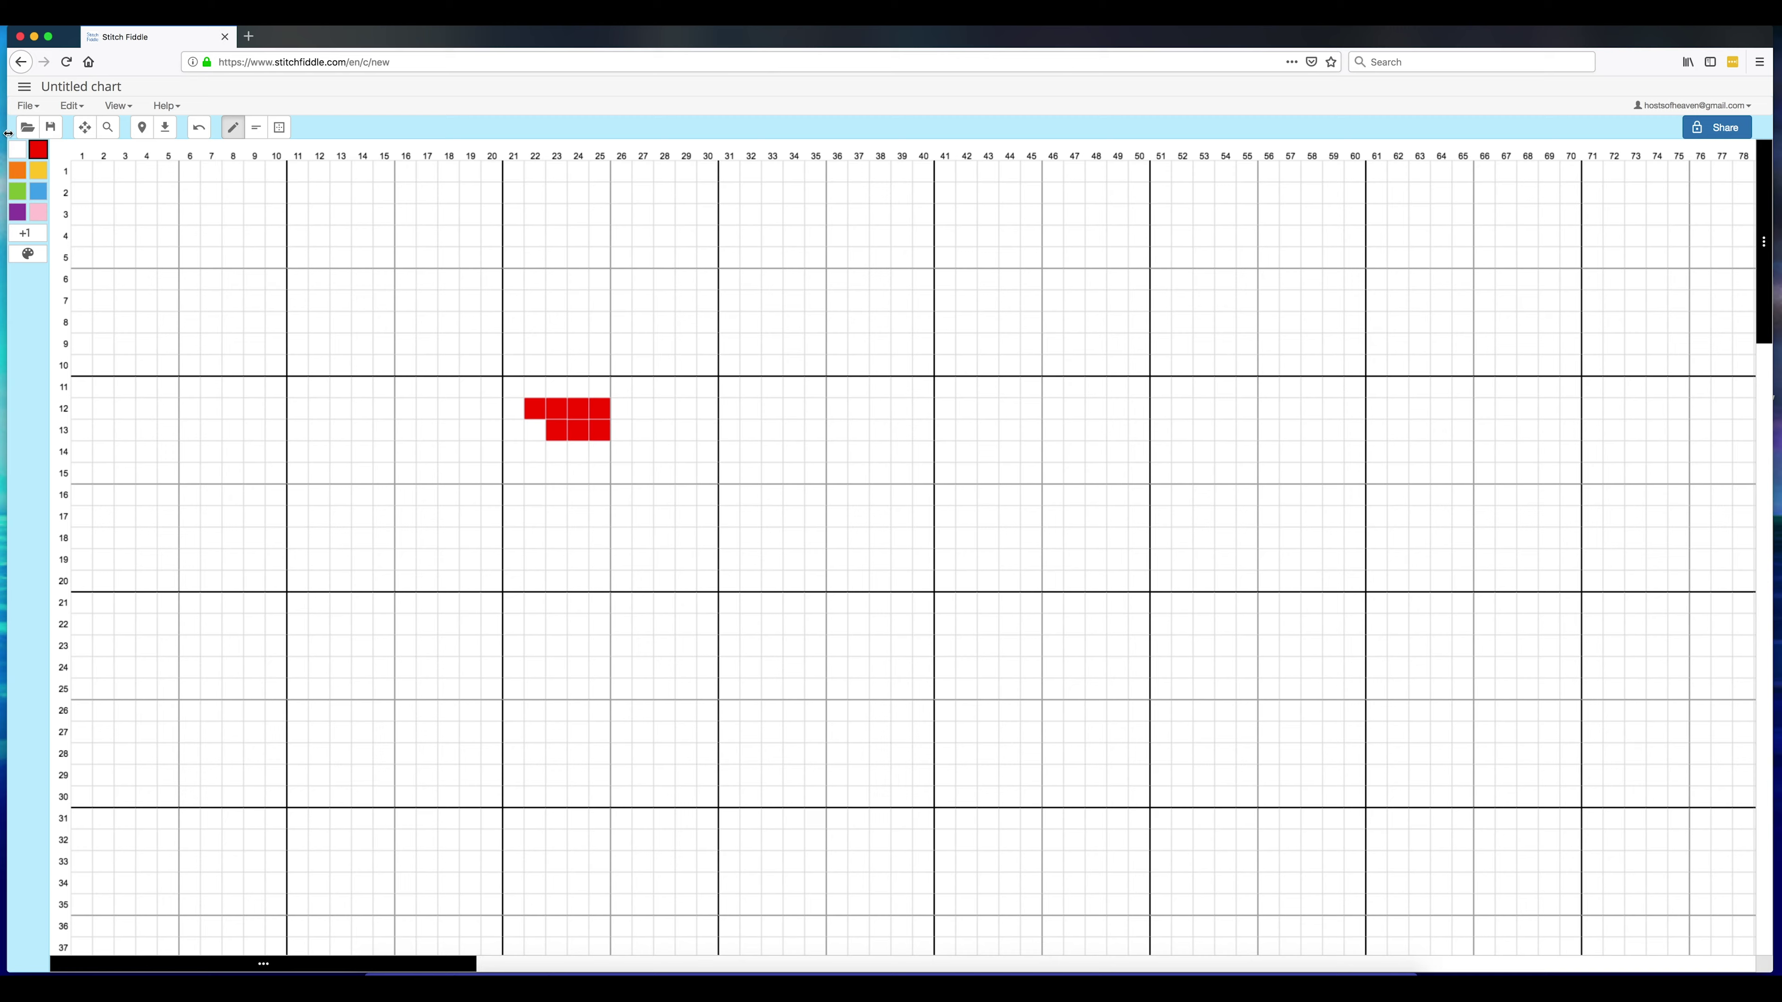
- Narrow the browser and place the Link reference picture beside the chart
drag(8, 133, 580, 183)
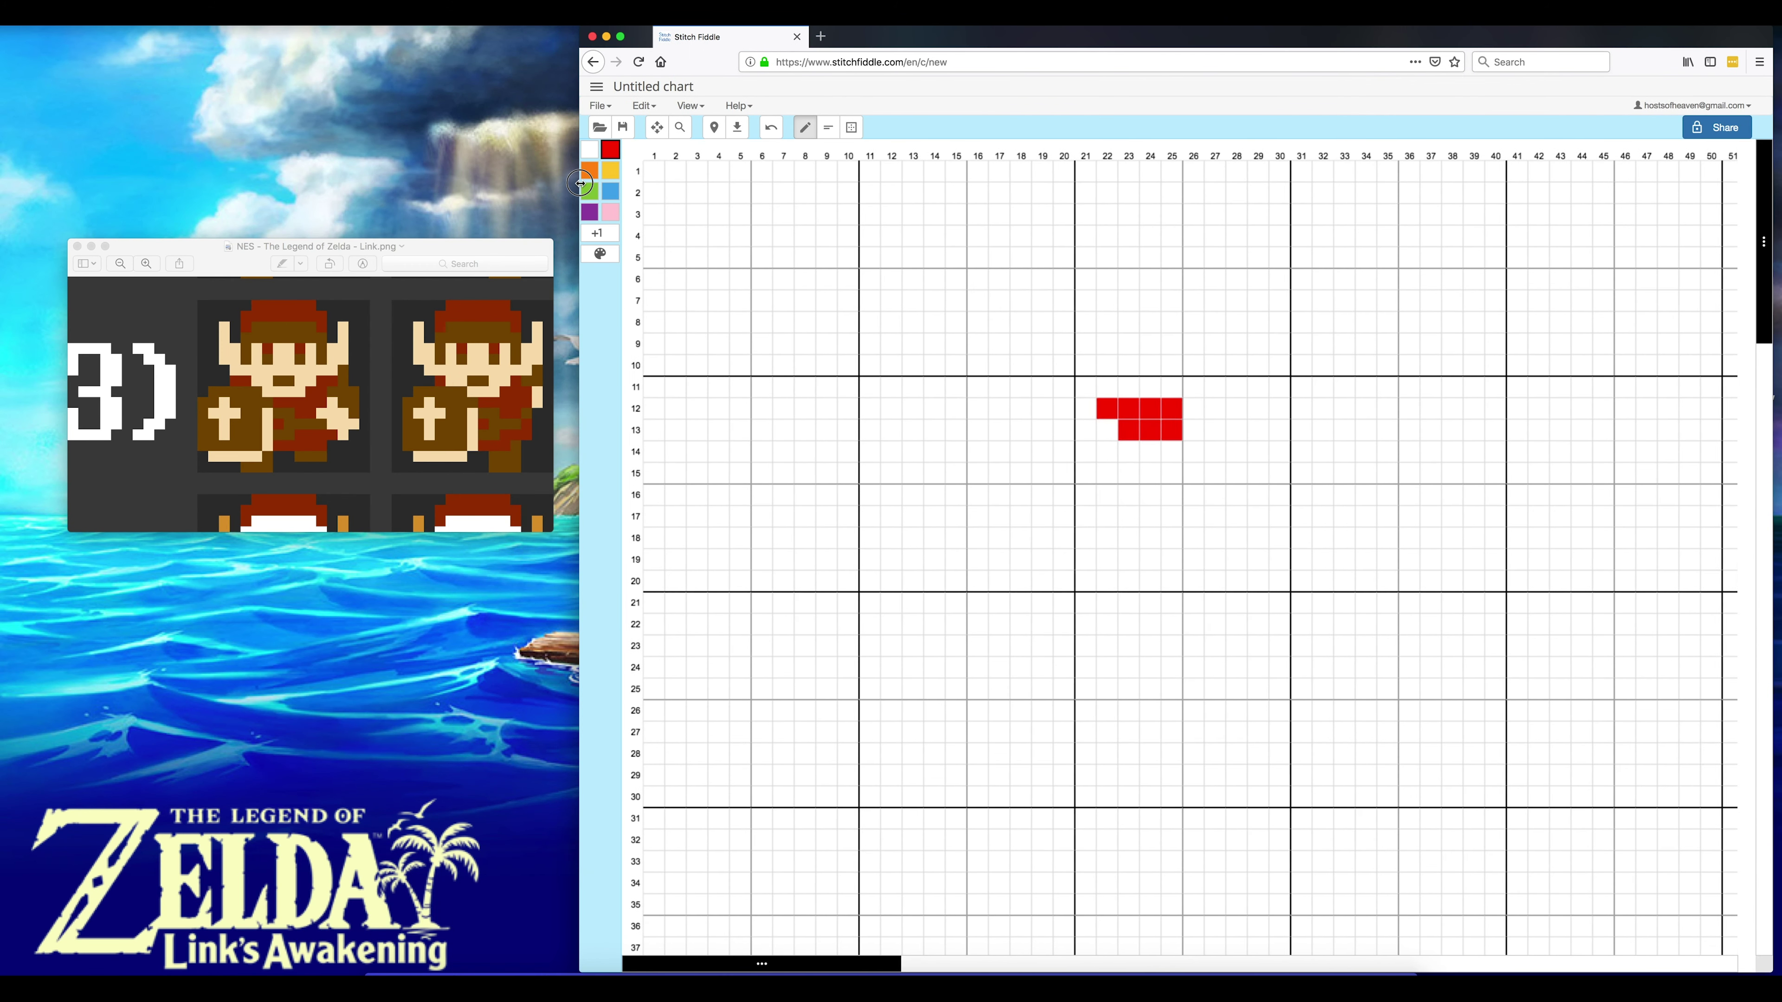
drag(432, 248, 430, 197)
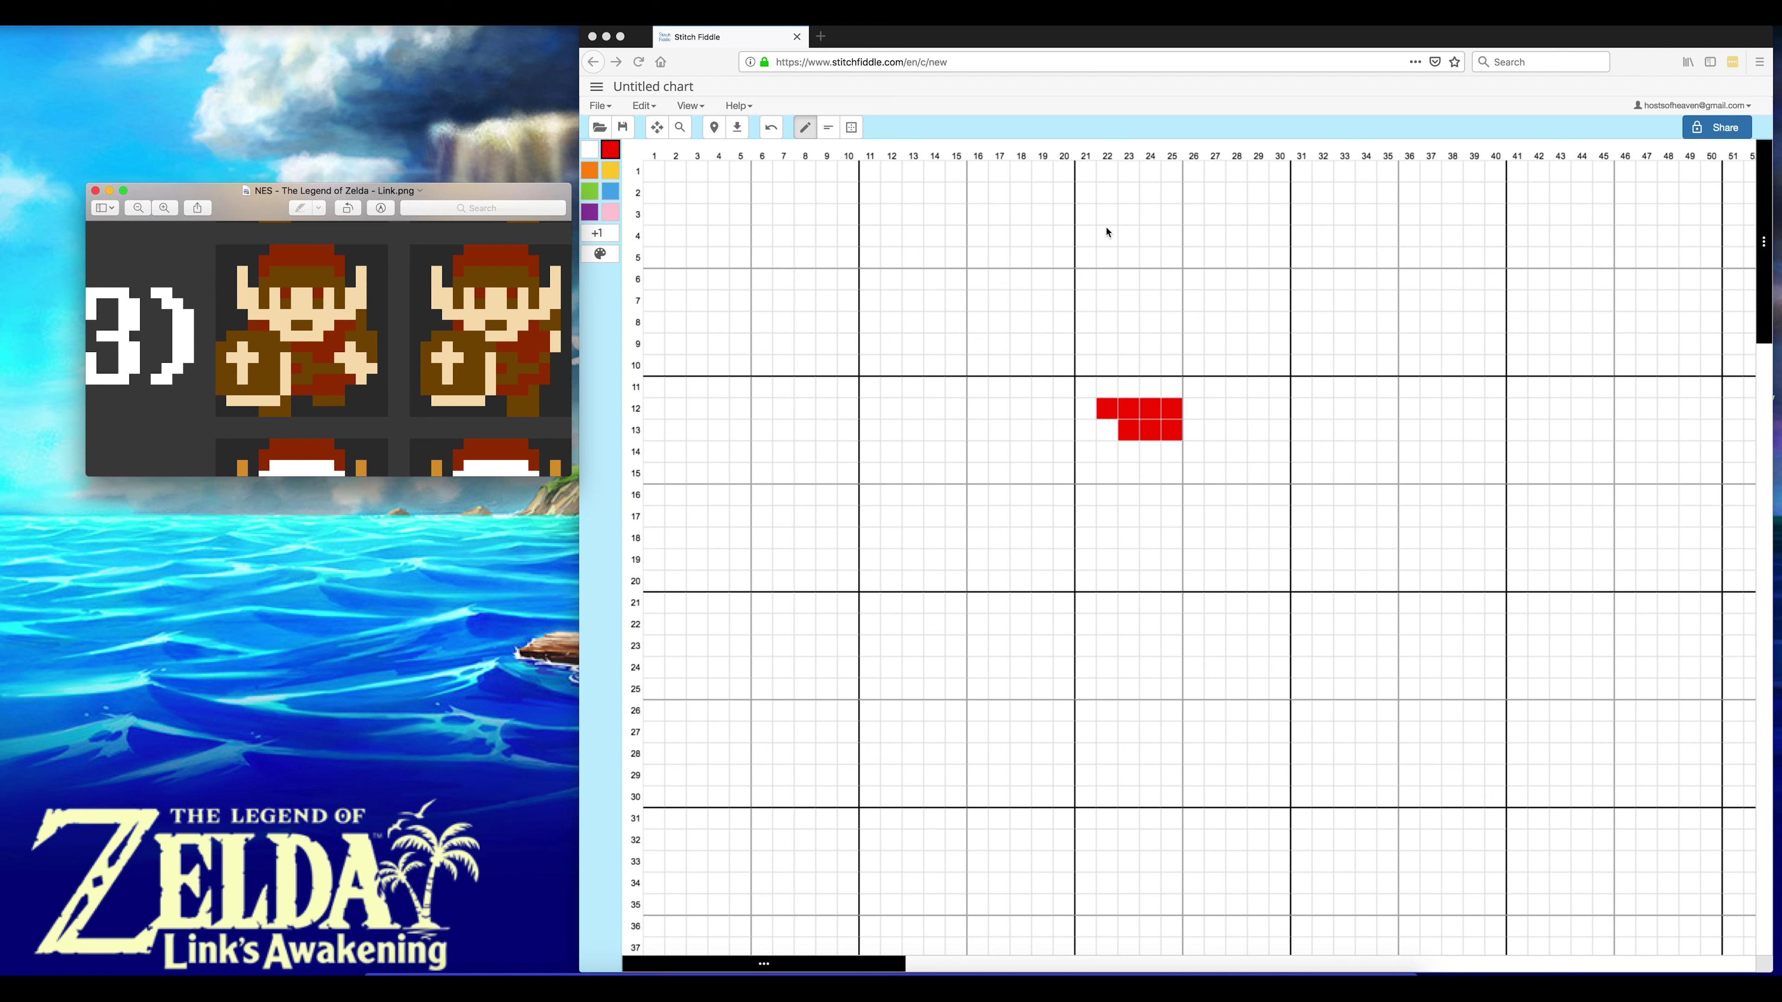
click(595, 162)
- Erase the red stitches on row 12 with white, leaving the grid blank
click(1085, 409)
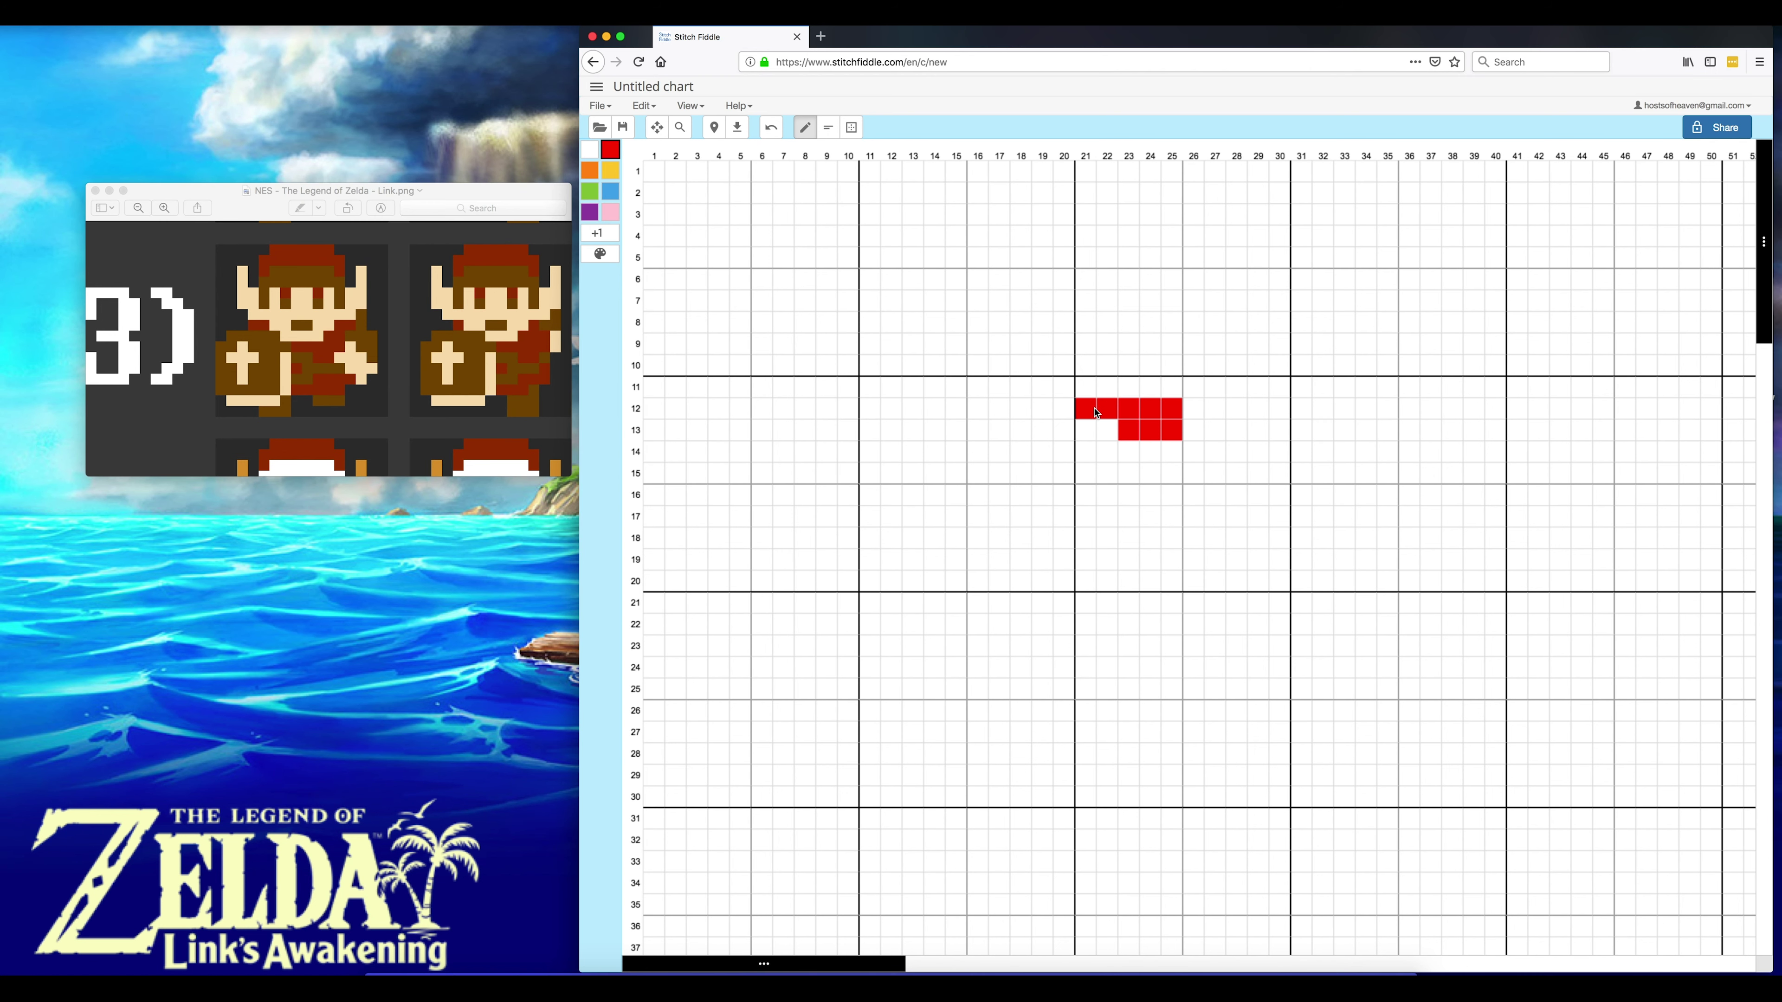
click(597, 155)
mouse_move(1086, 410)
mouse_down()
mouse_move(1163, 407)
mouse_move(1173, 426)
mouse_move(1134, 426)
mouse_up()
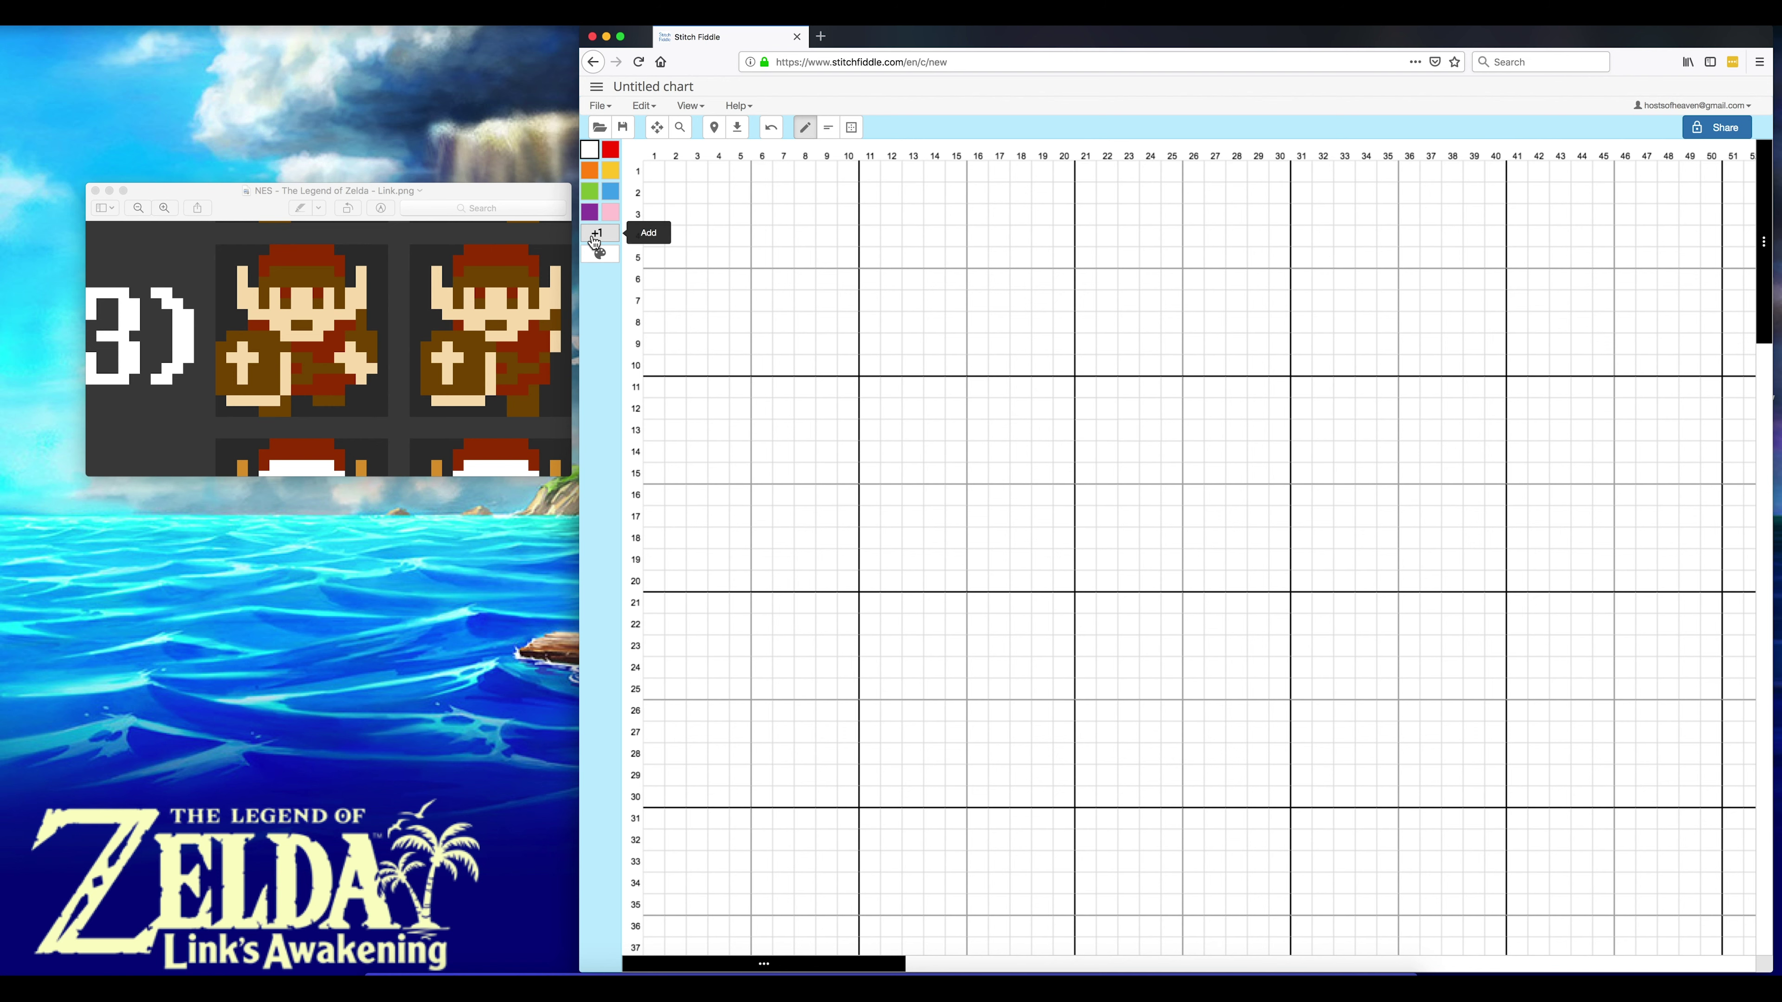
- Add red DMC floss 900 to the chart's palette
click(595, 236)
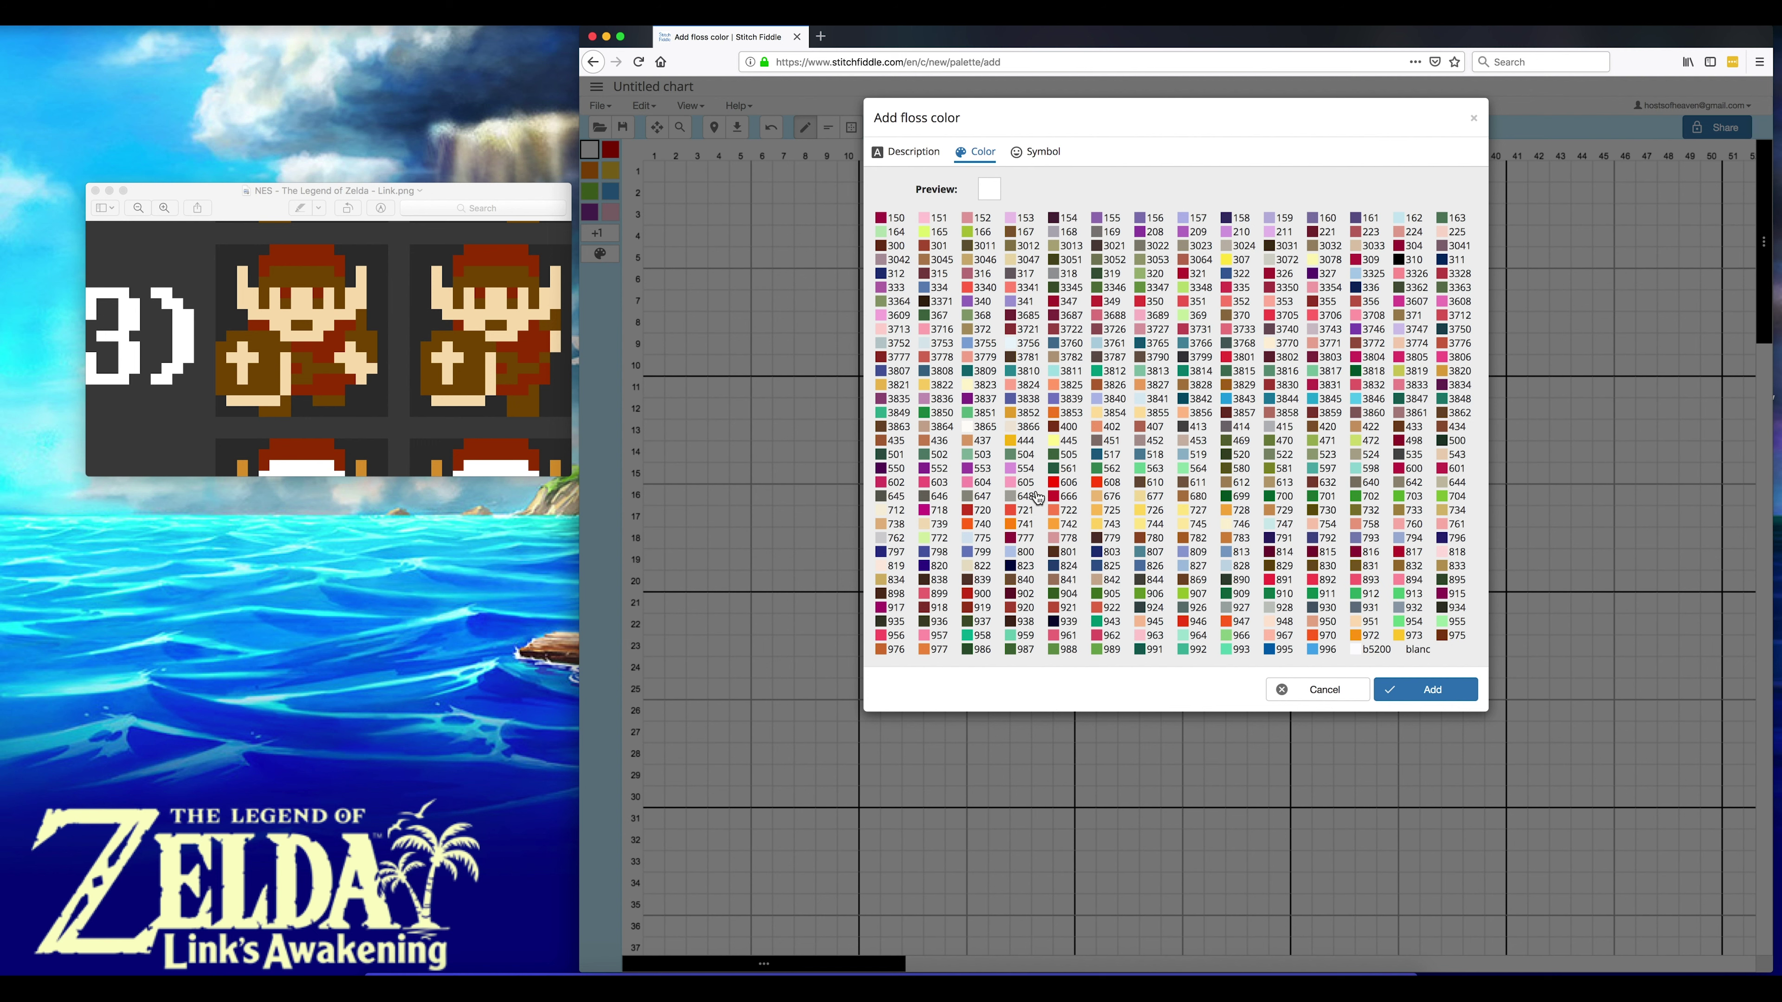
click(986, 596)
click(1420, 692)
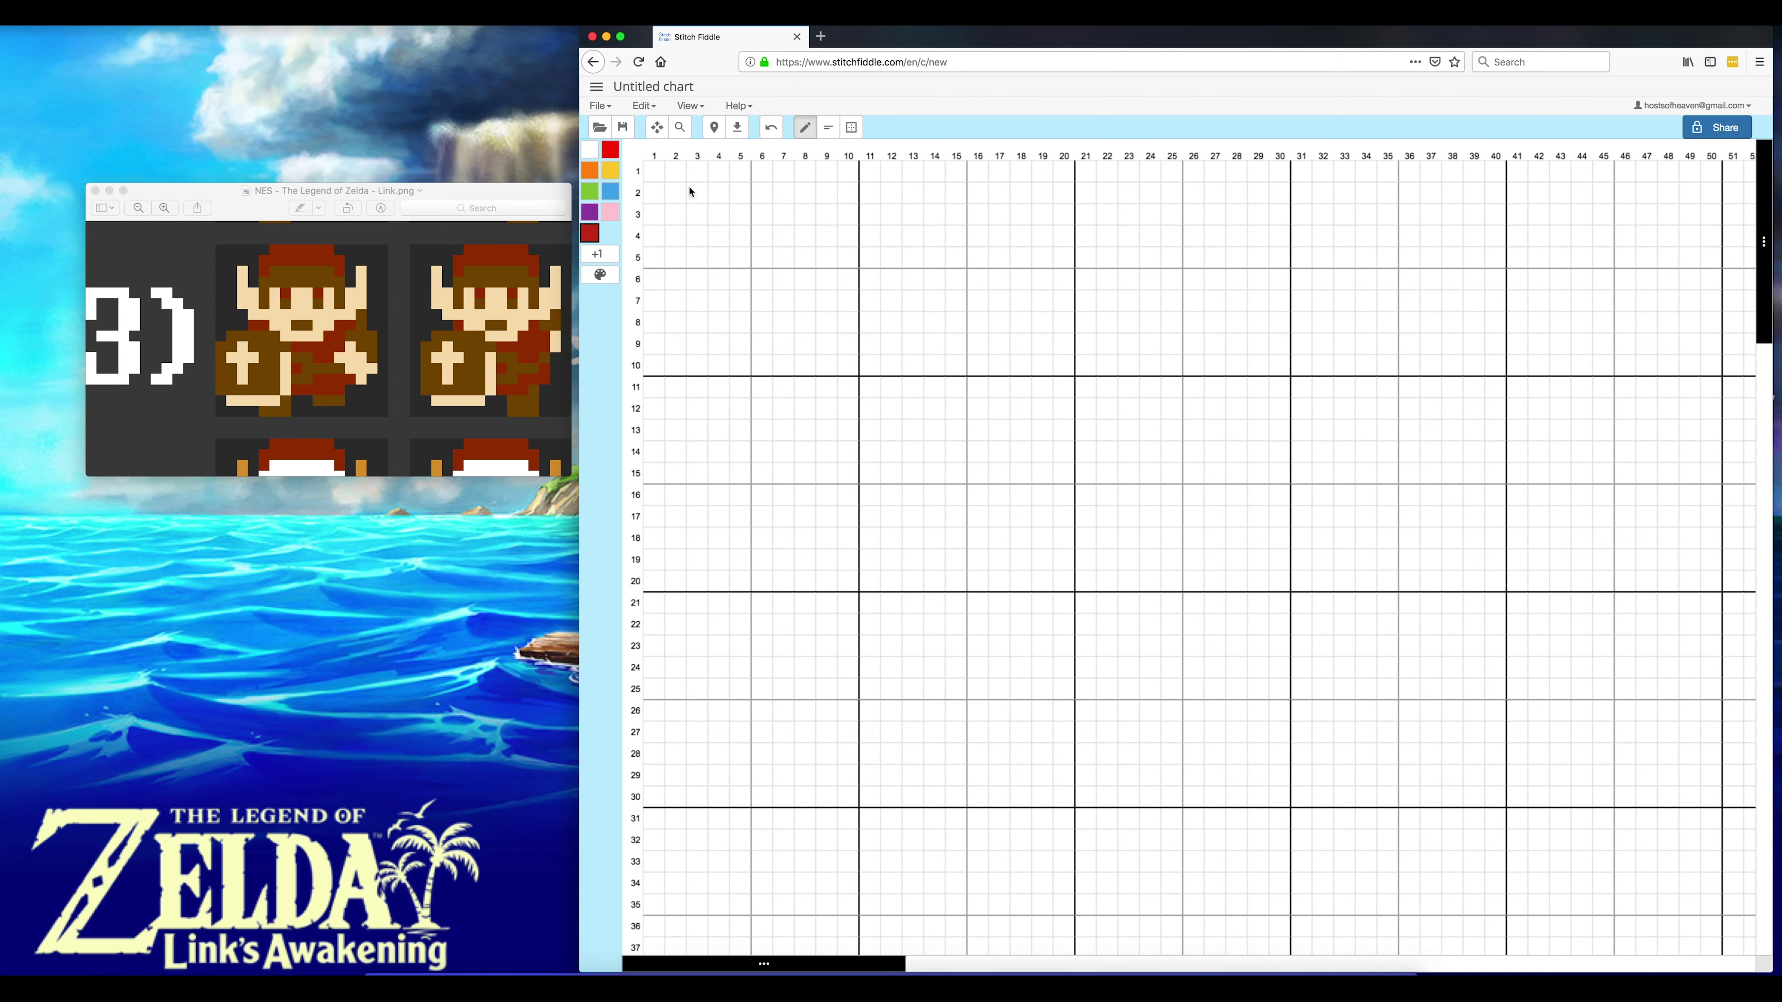
- Add brown DMC floss 167 to the palette
click(611, 253)
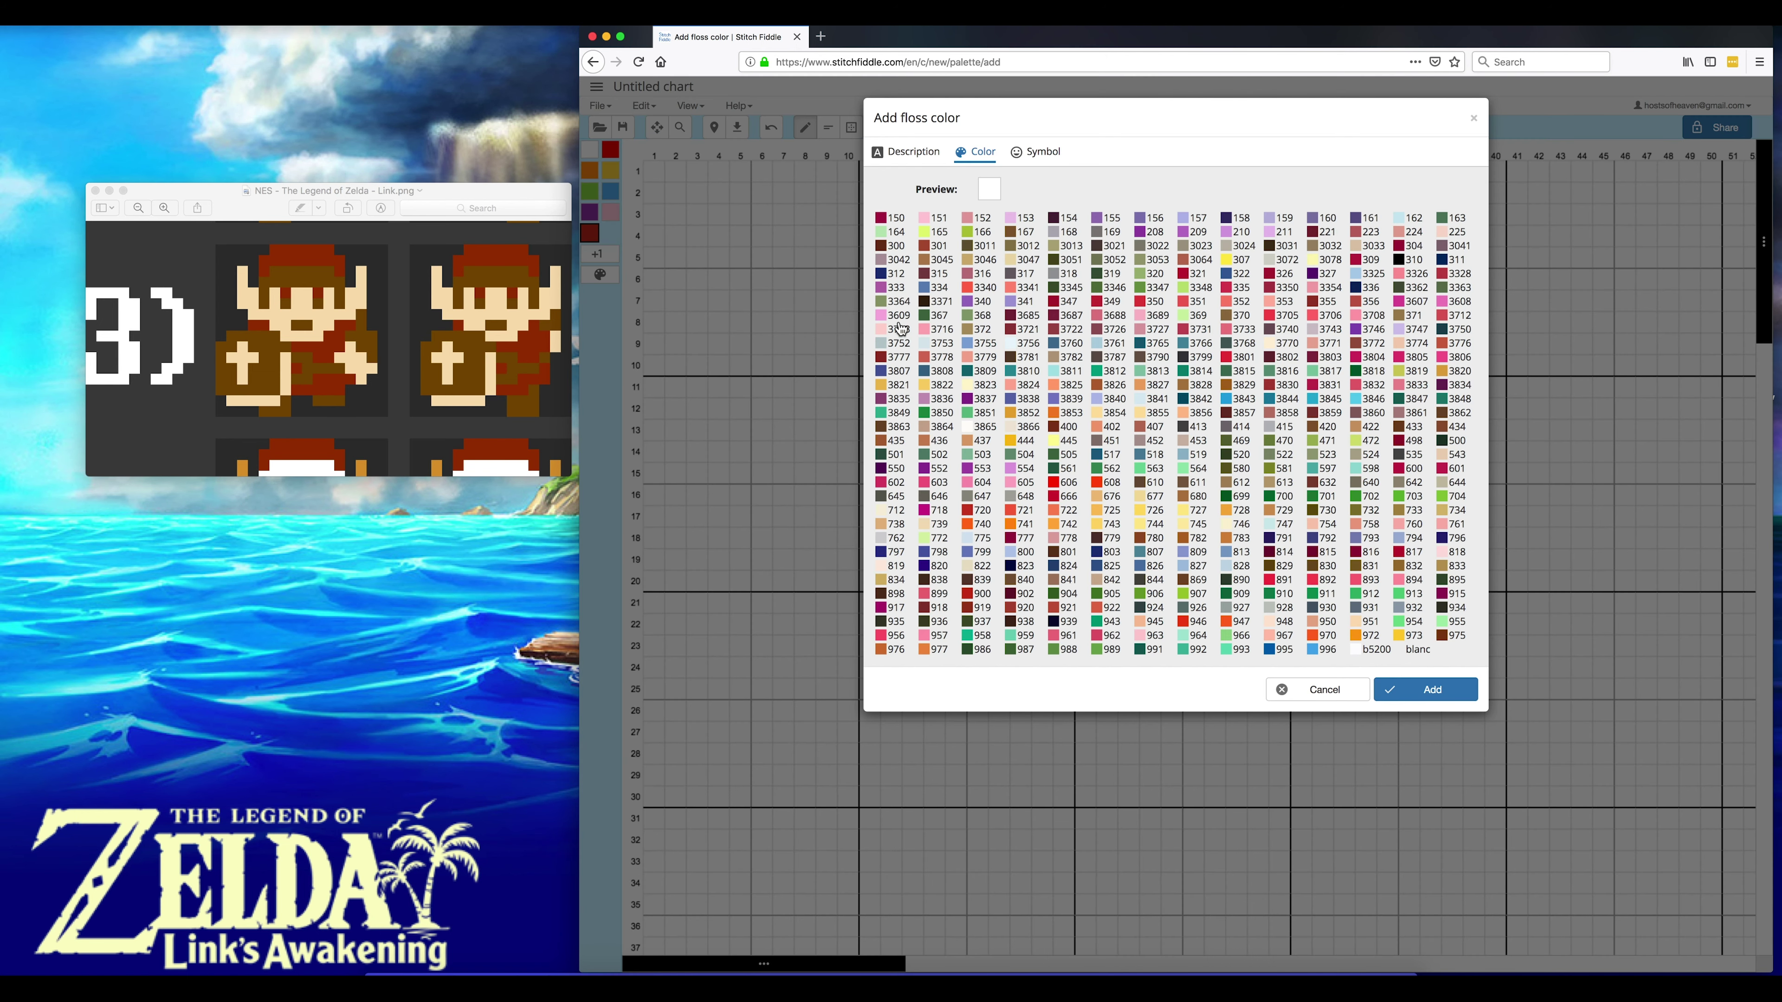
click(1025, 237)
click(1438, 701)
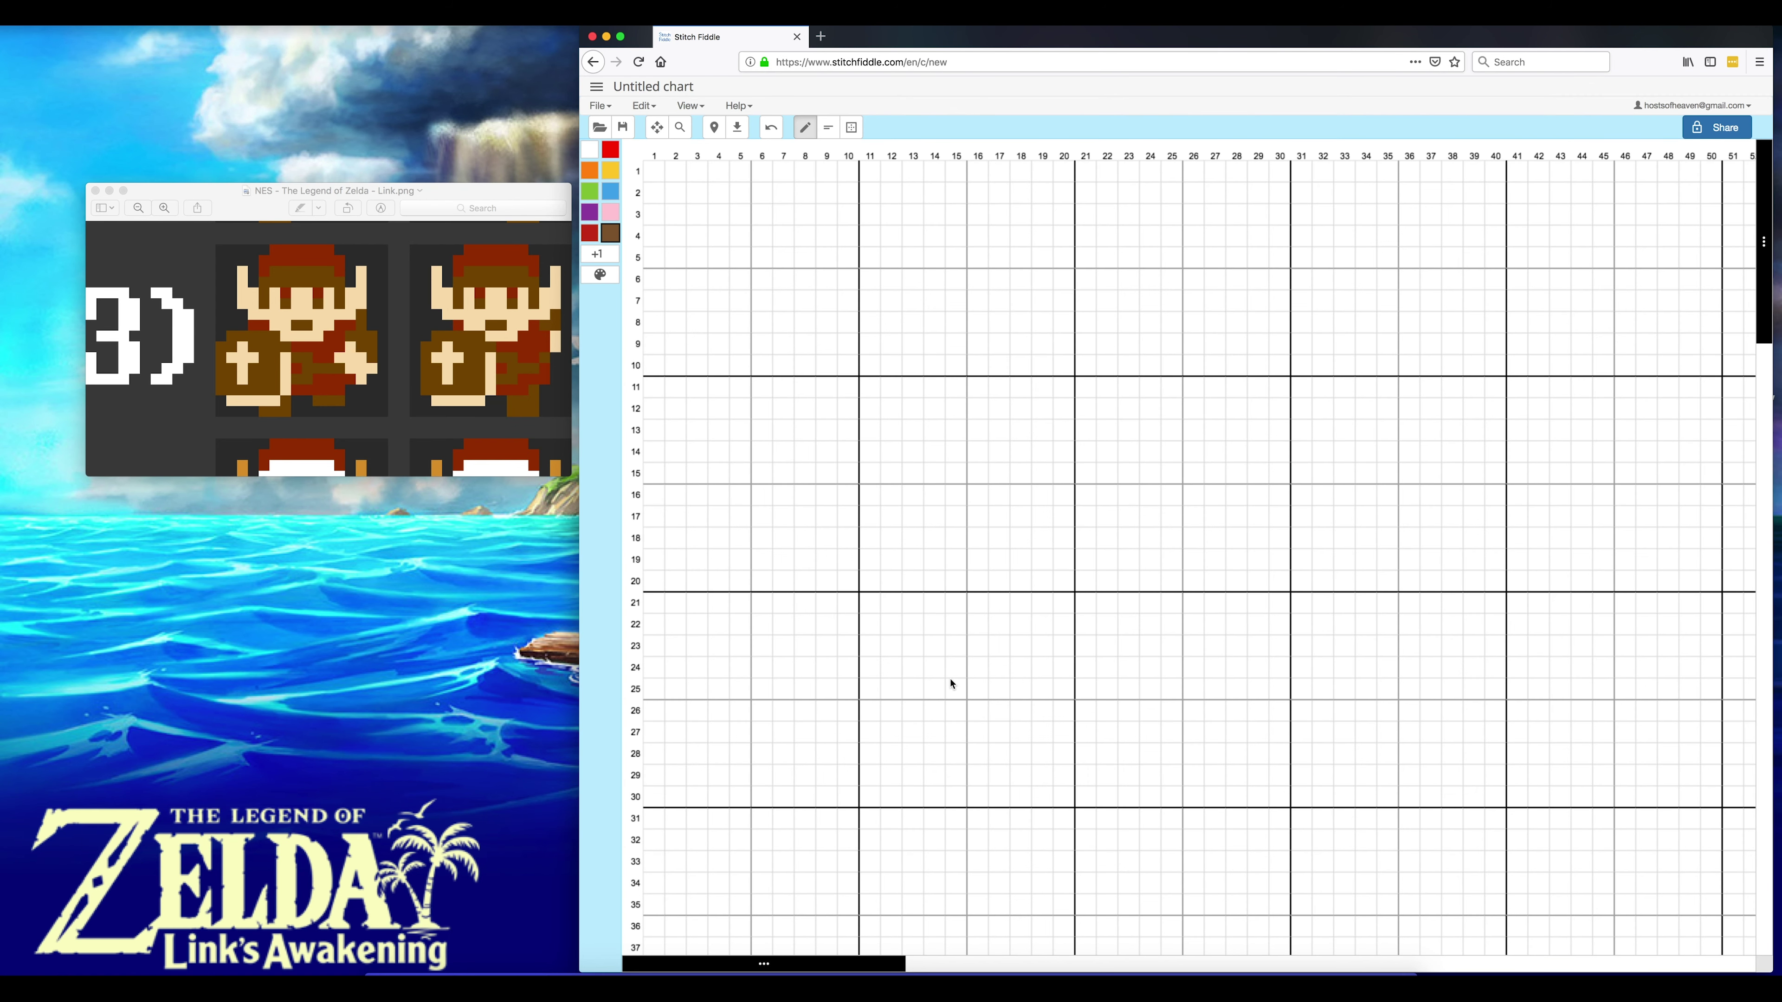
- Stitch the shield's left edge, bottom row and lower-right outline in brown
scroll(951, 683, down, 3)
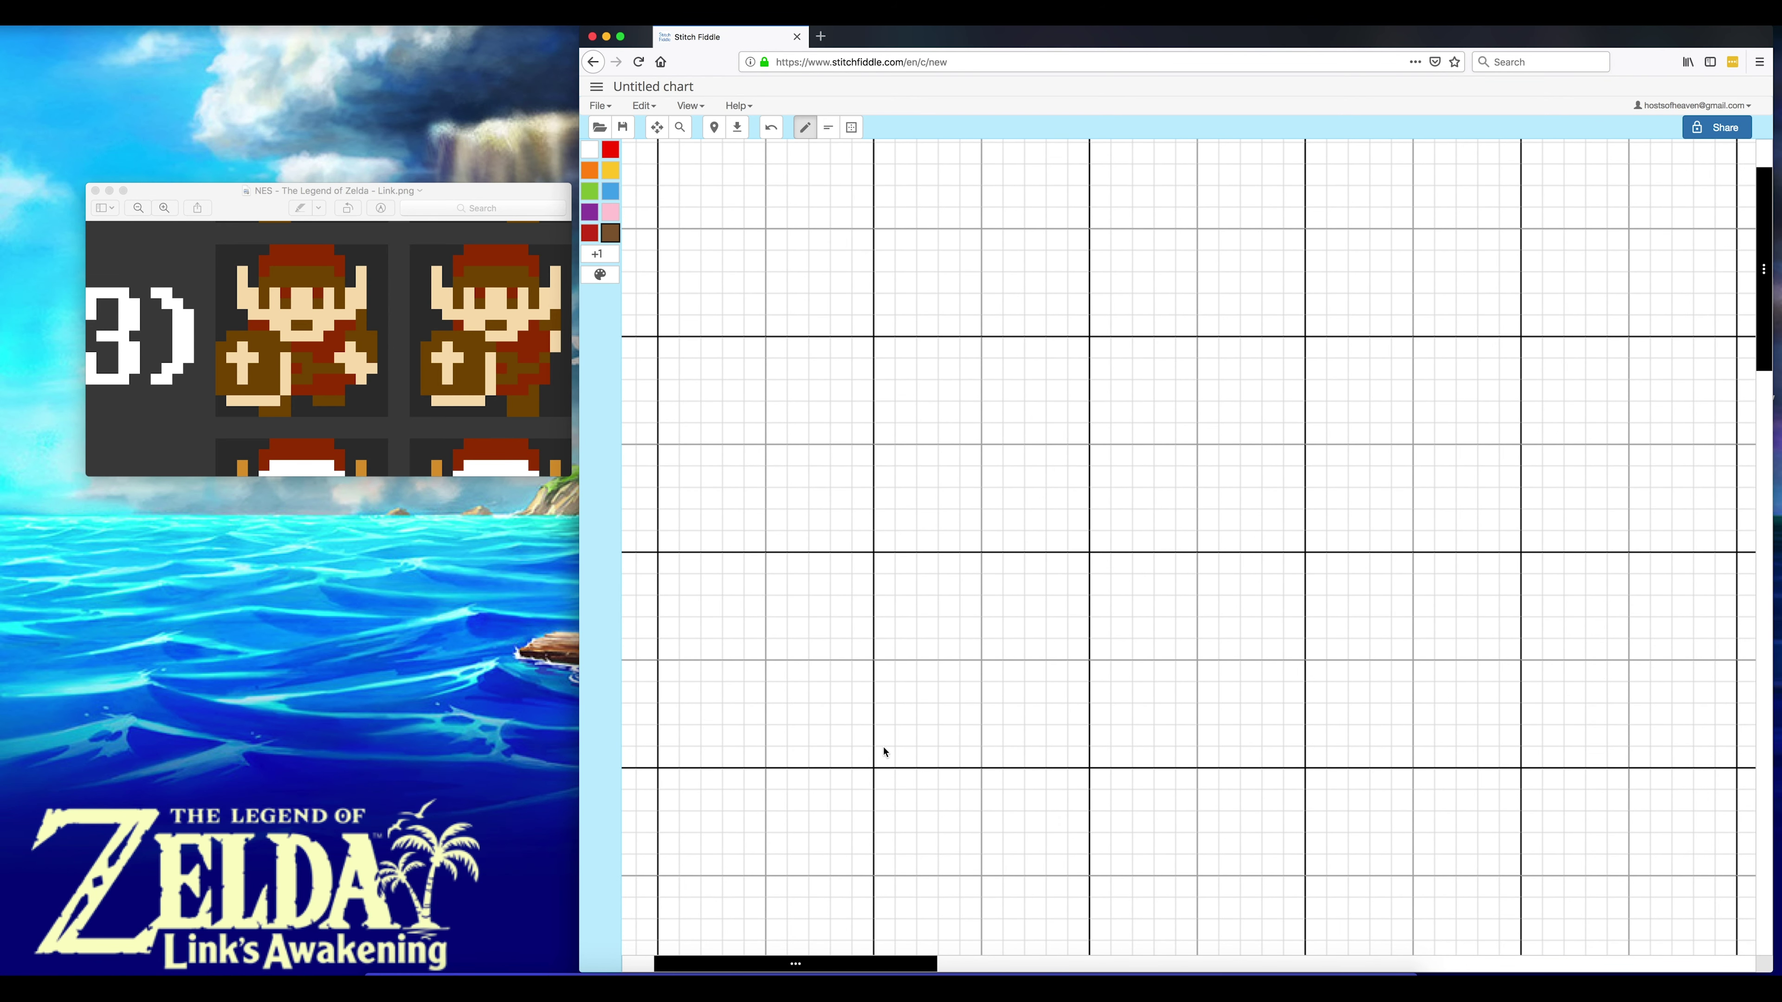
click(882, 714)
click(883, 693)
click(883, 671)
click(883, 648)
click(883, 626)
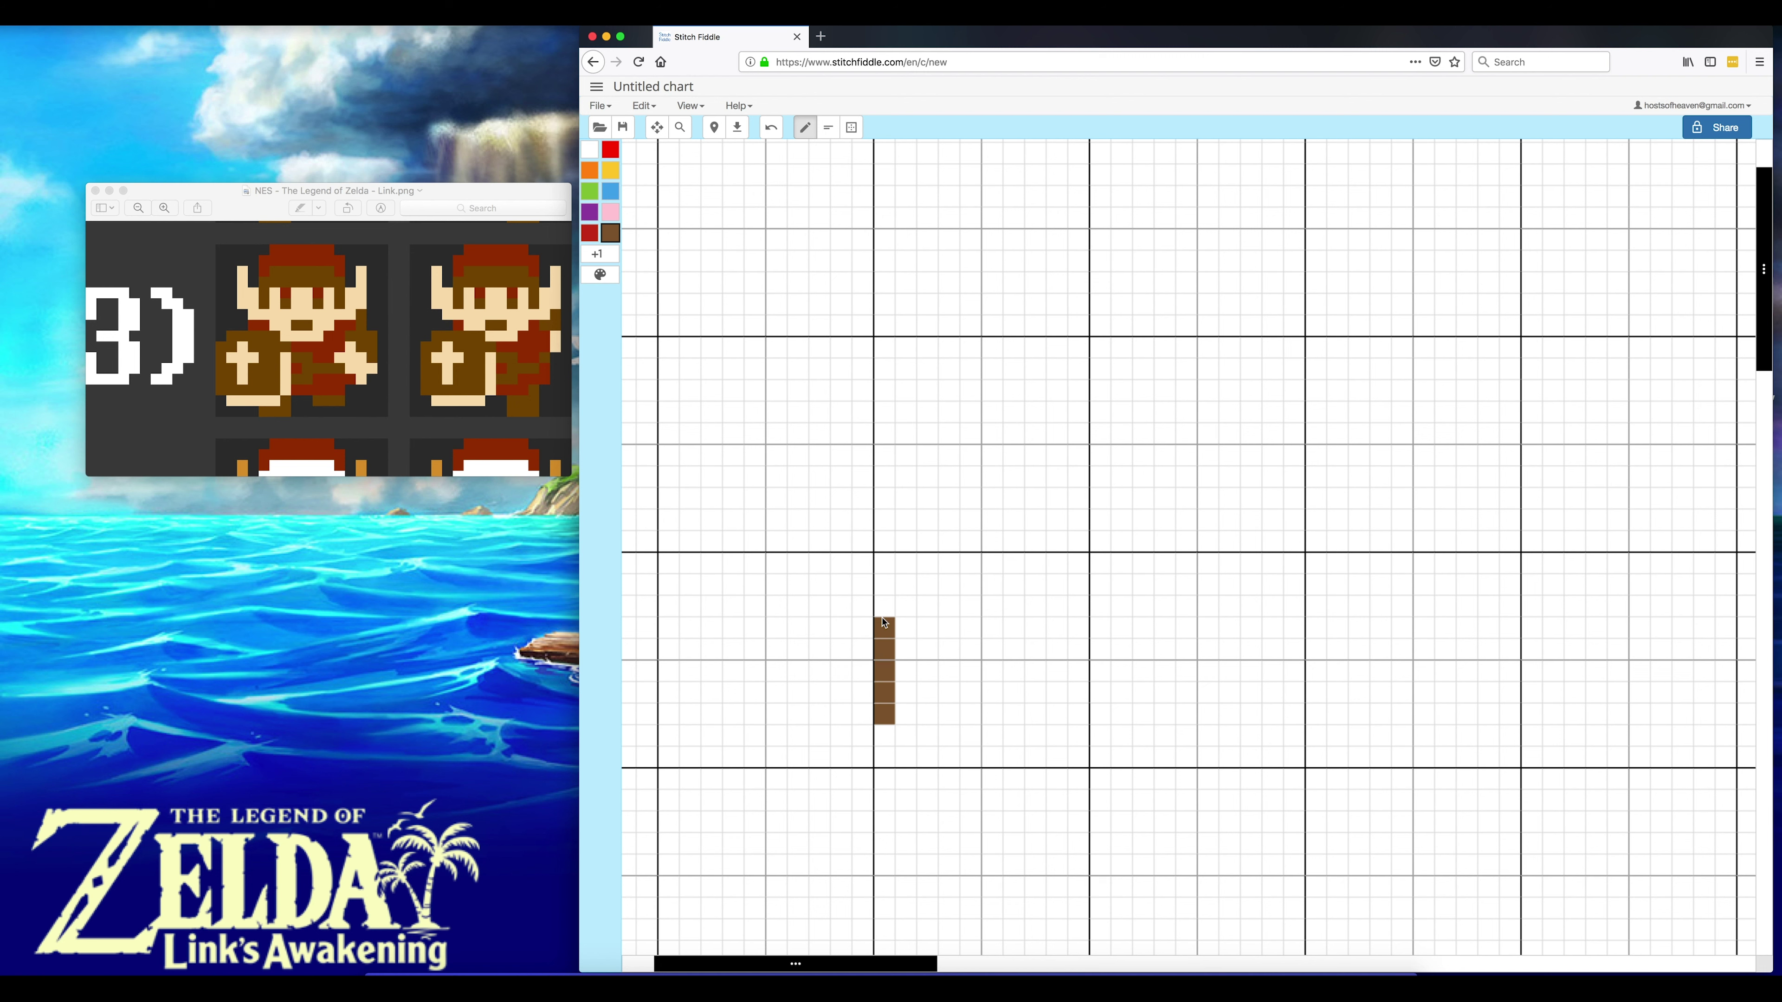
click(906, 615)
click(906, 628)
click(905, 674)
click(906, 694)
click(906, 715)
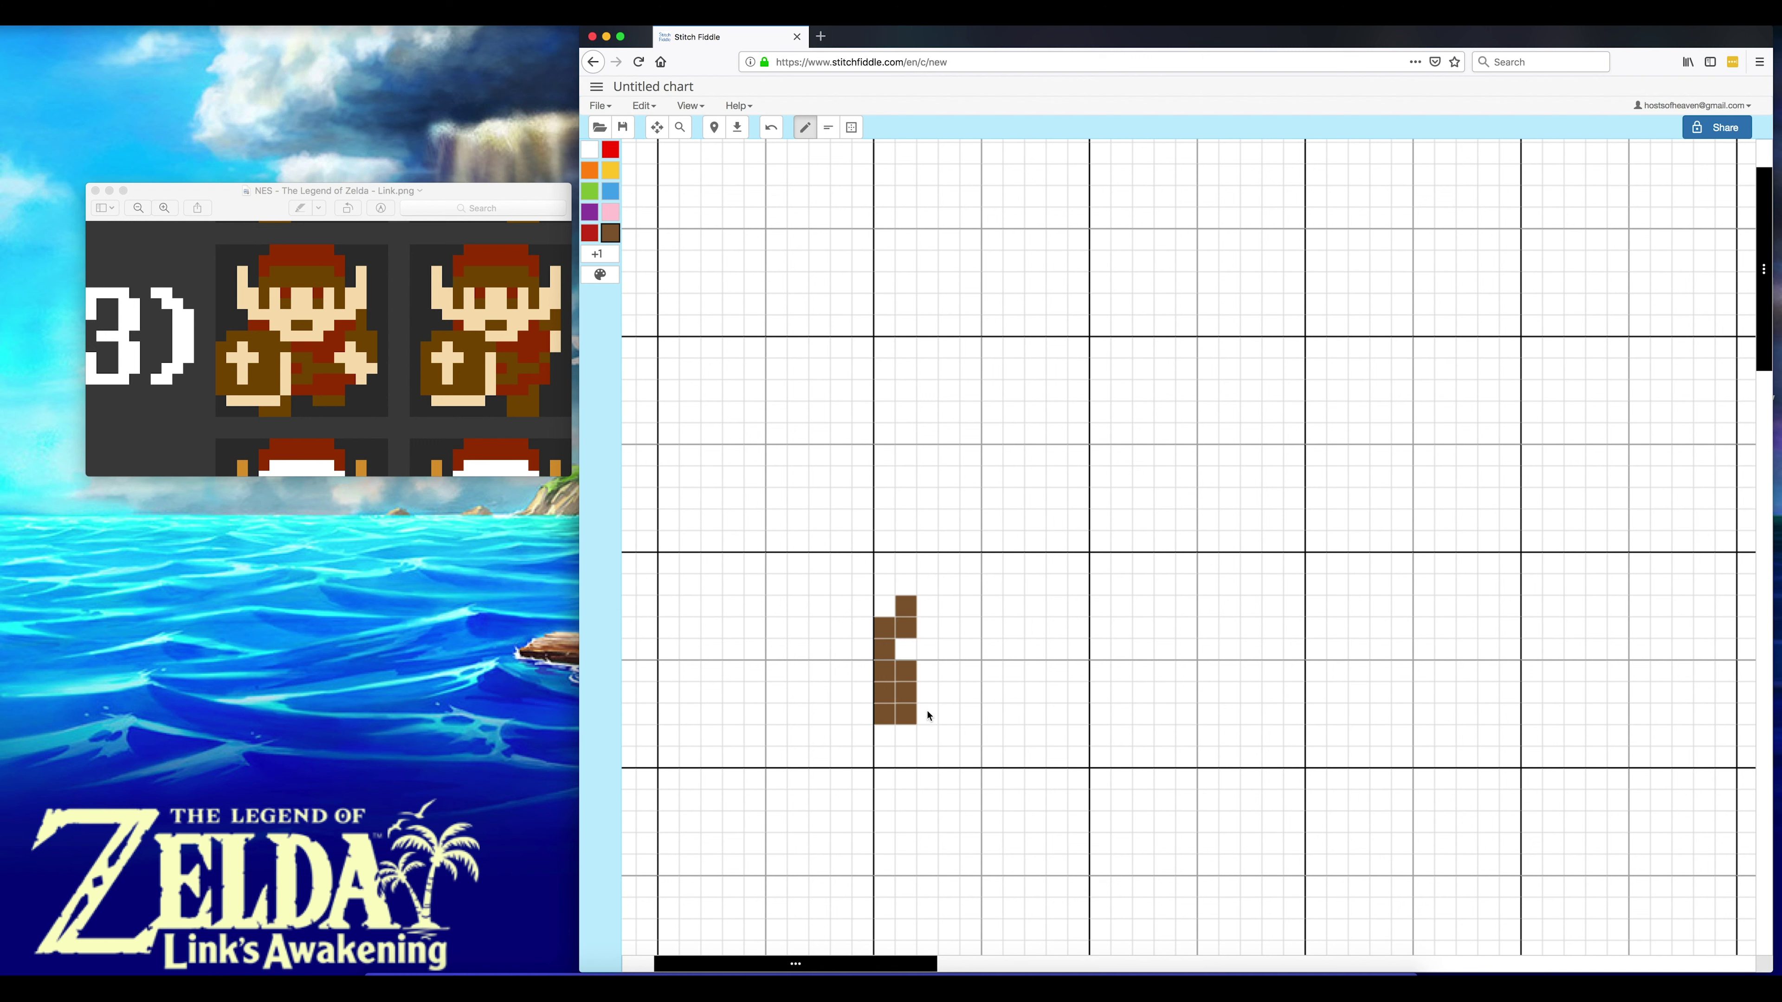
click(928, 715)
click(949, 714)
click(949, 692)
click(948, 671)
click(972, 671)
- Complete the shield's right side, top row and lower-right block in brown
click(970, 649)
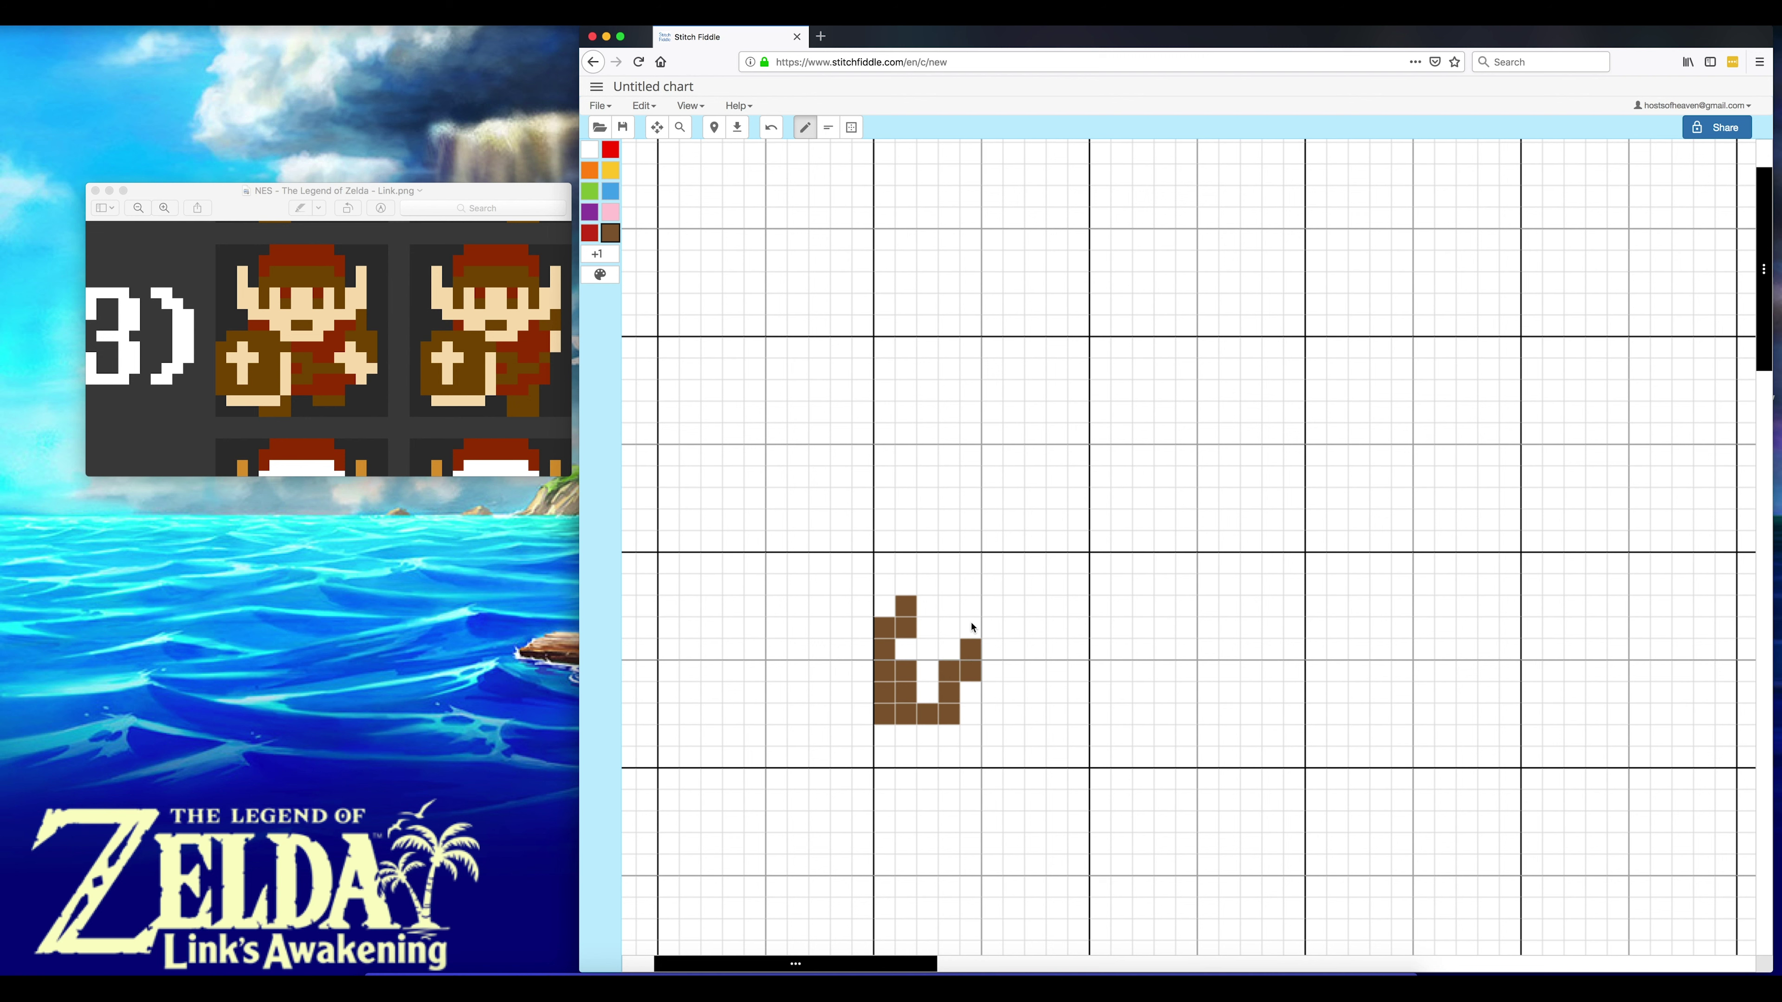
click(971, 628)
click(951, 628)
click(928, 607)
click(949, 607)
click(969, 607)
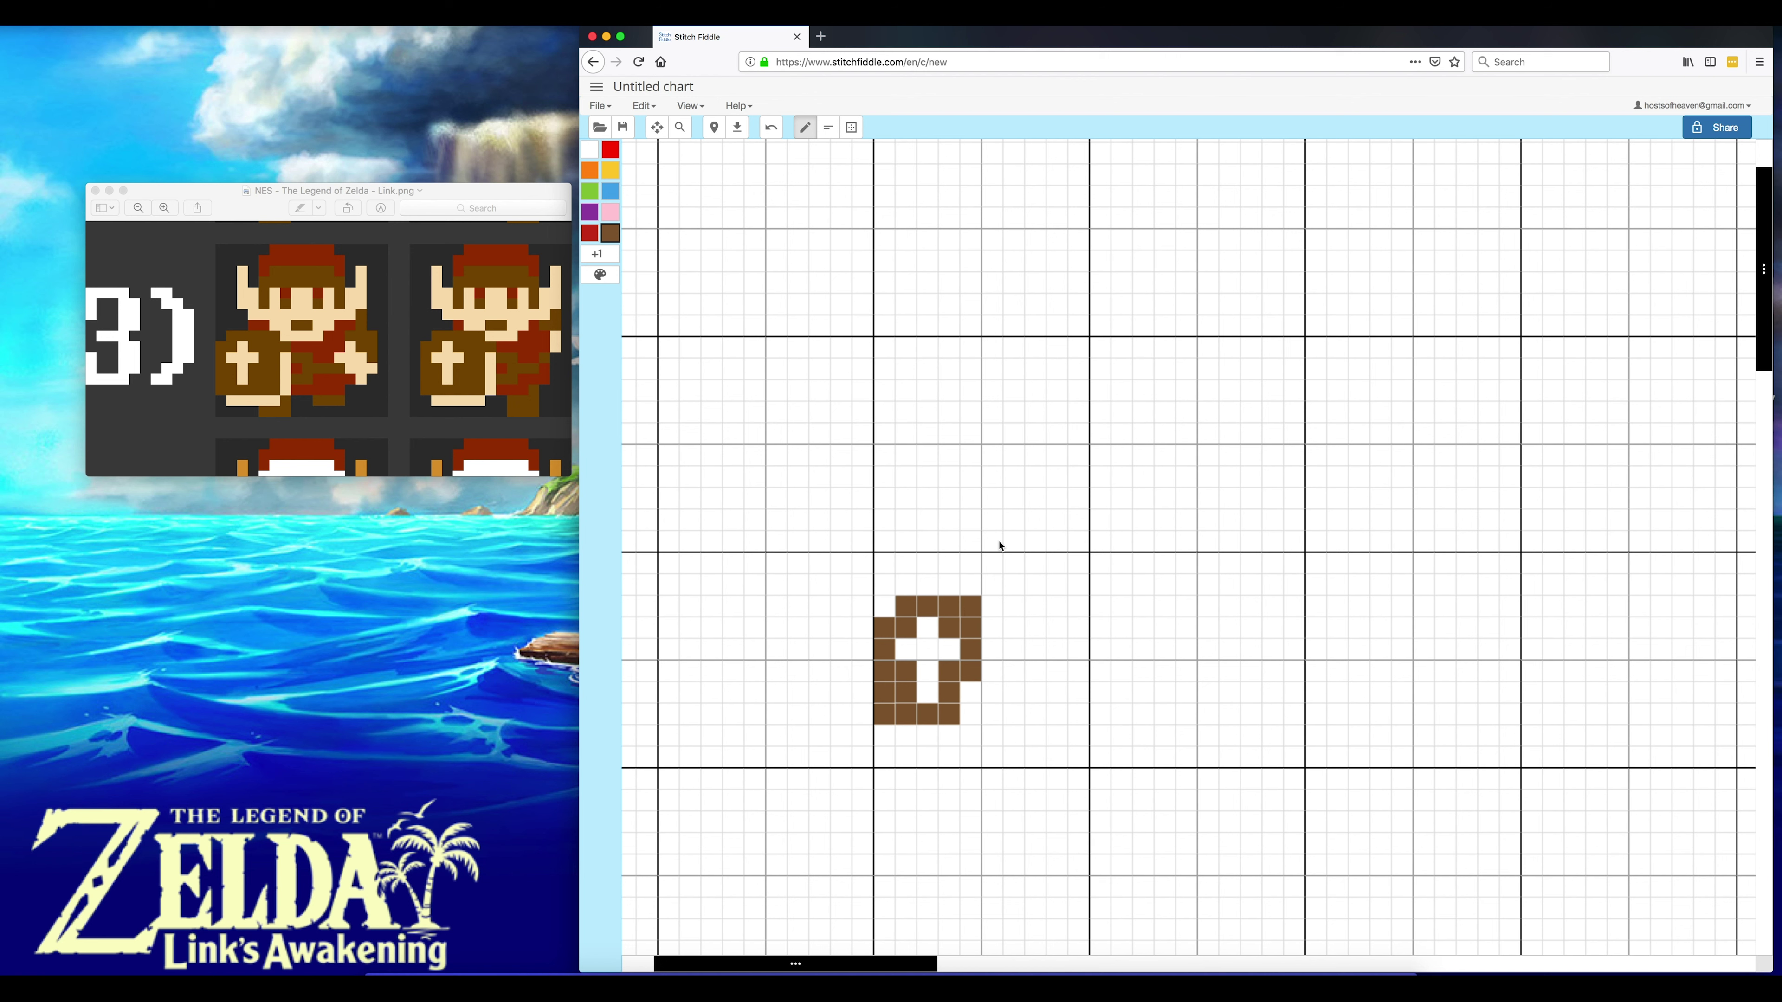
click(991, 650)
click(991, 609)
click(992, 629)
click(1011, 633)
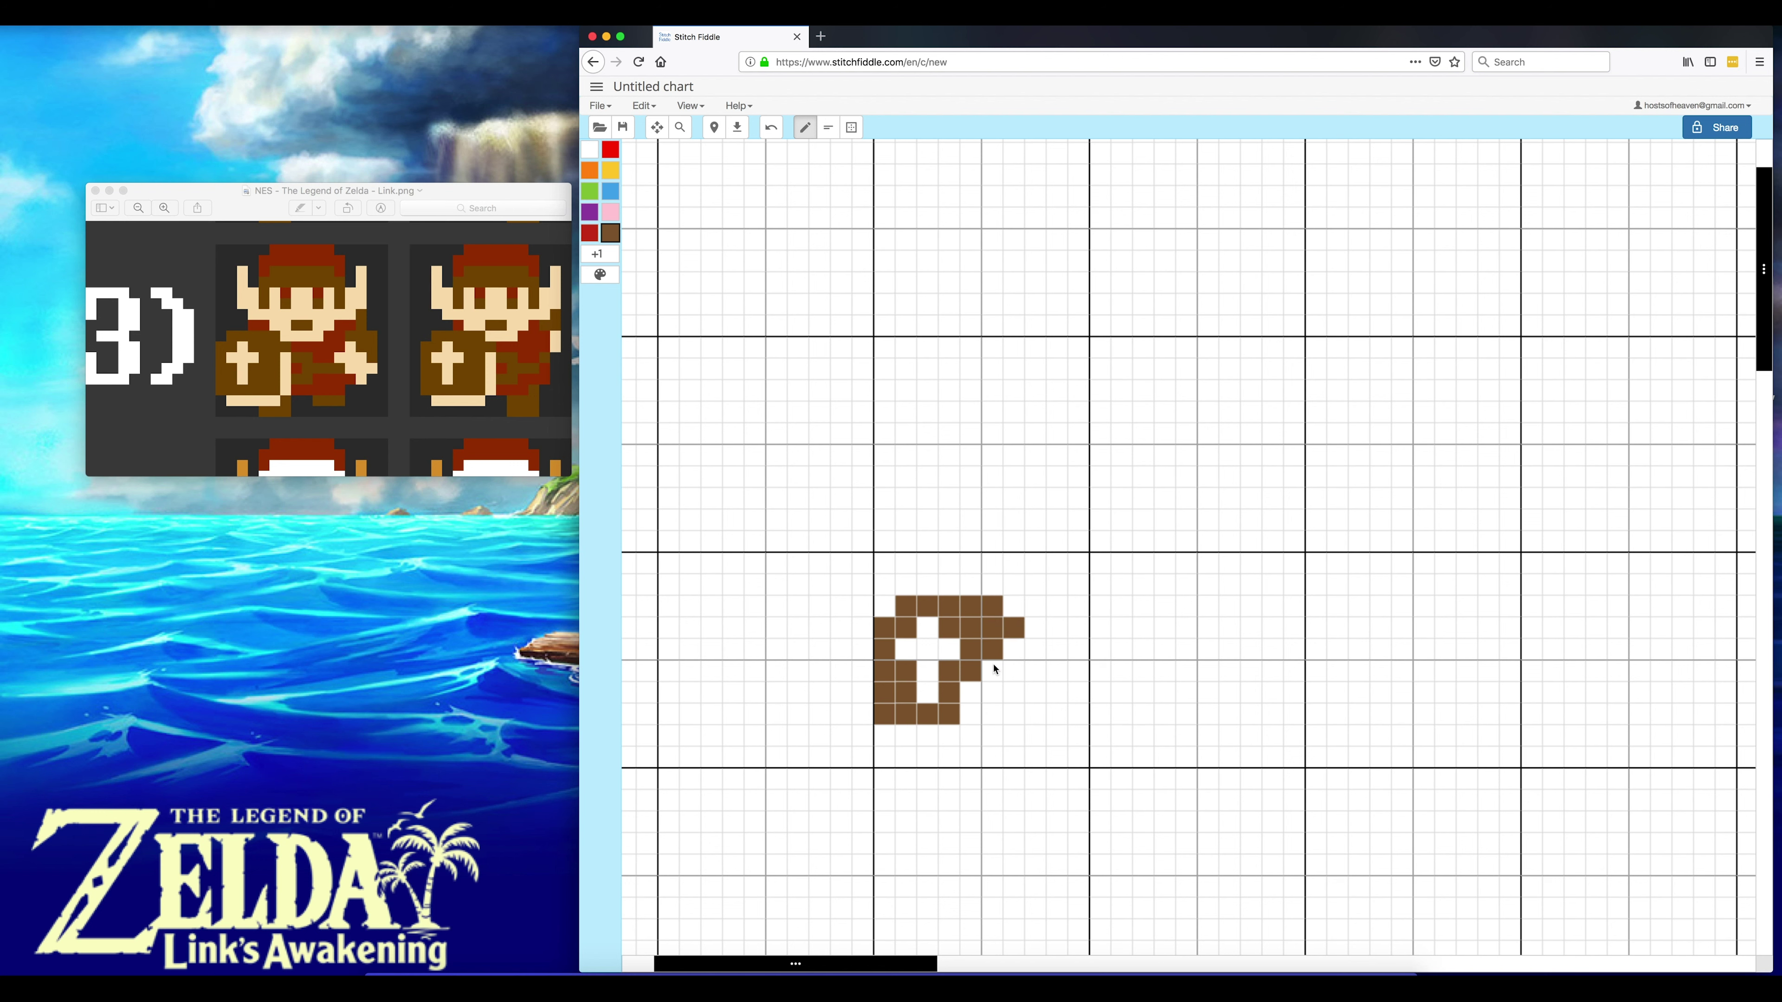
mouse_move(994, 669)
mouse_down()
mouse_move(990, 712)
mouse_move(972, 696)
mouse_up()
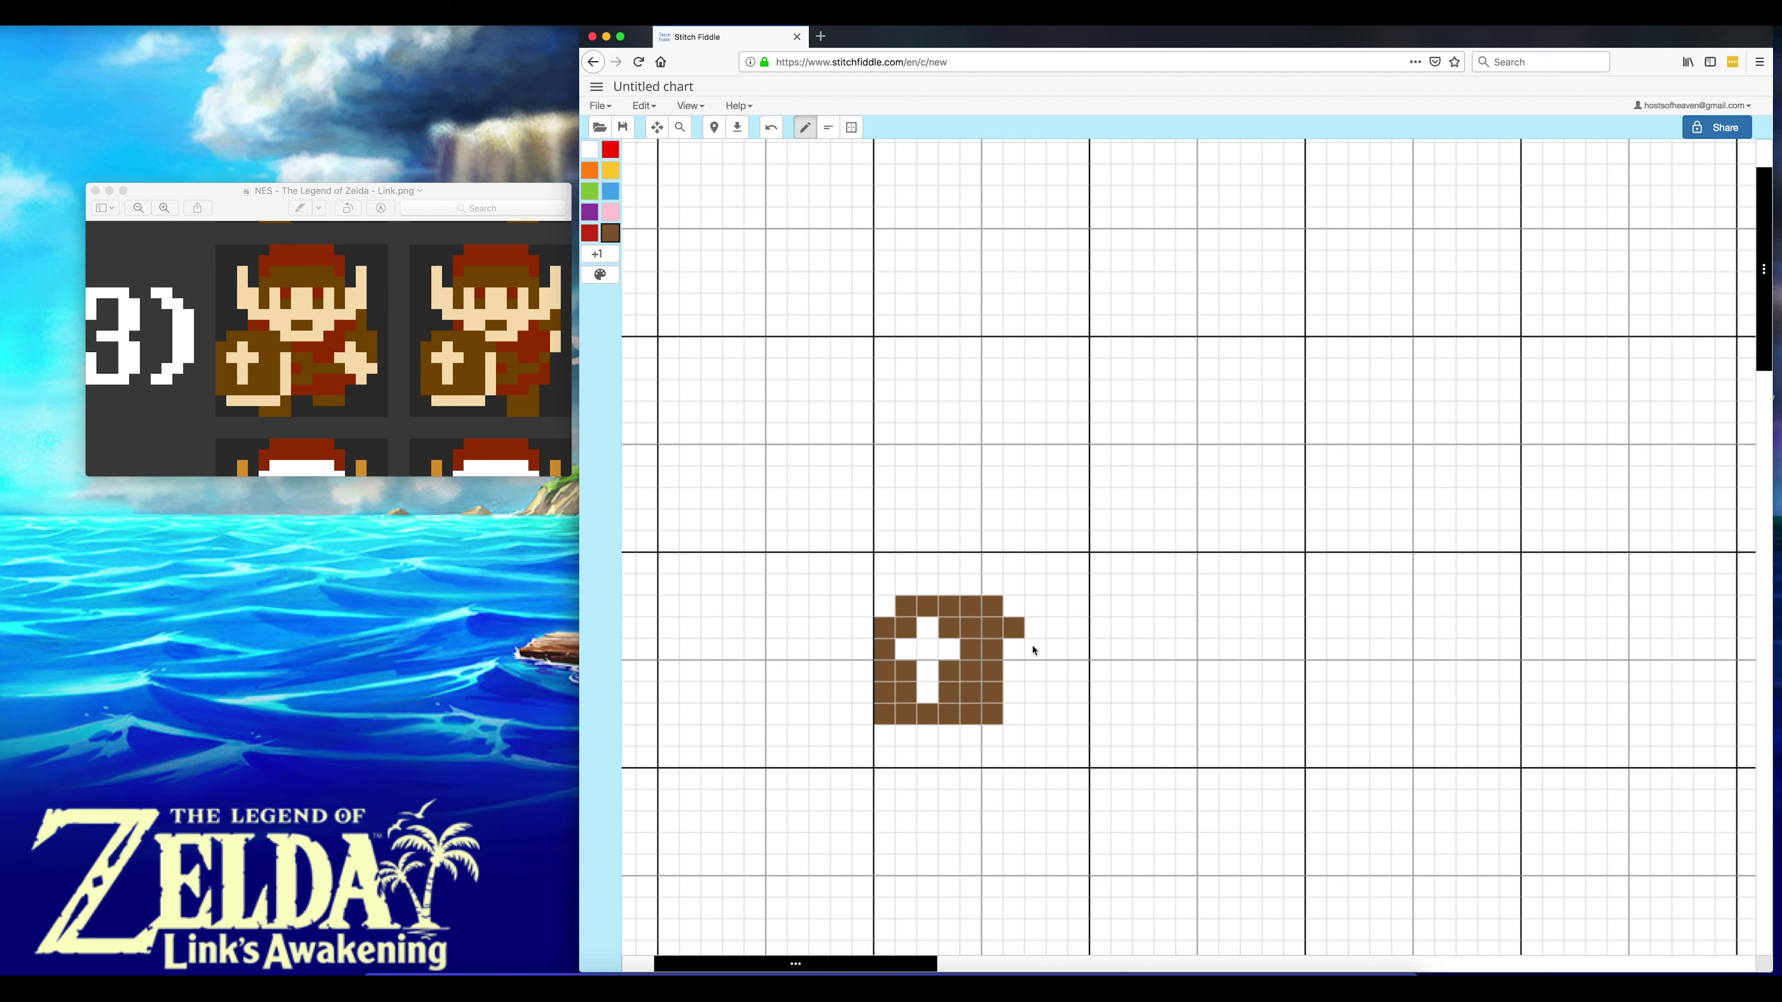
- Stitch Link's hand, arm row and both feet in brown
mouse_move(1033, 650)
mouse_down()
mouse_move(1056, 652)
mouse_move(1056, 678)
mouse_up()
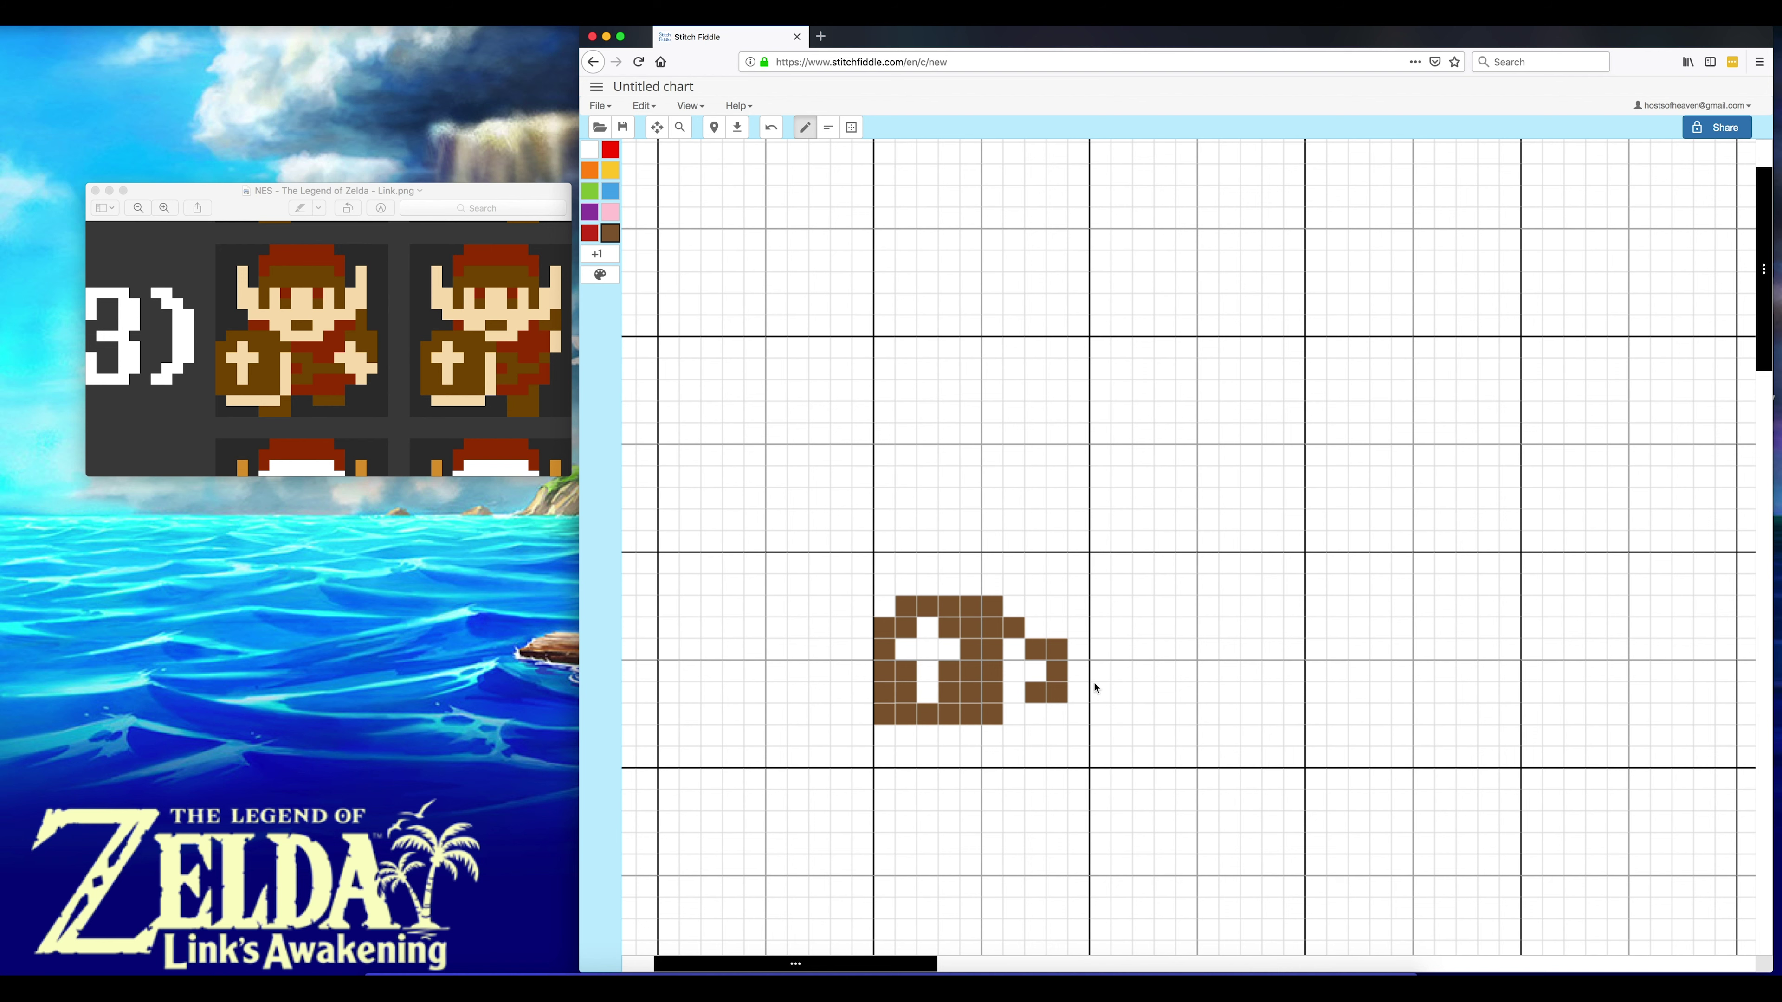
scroll(1082, 677, right, 1)
click(1078, 671)
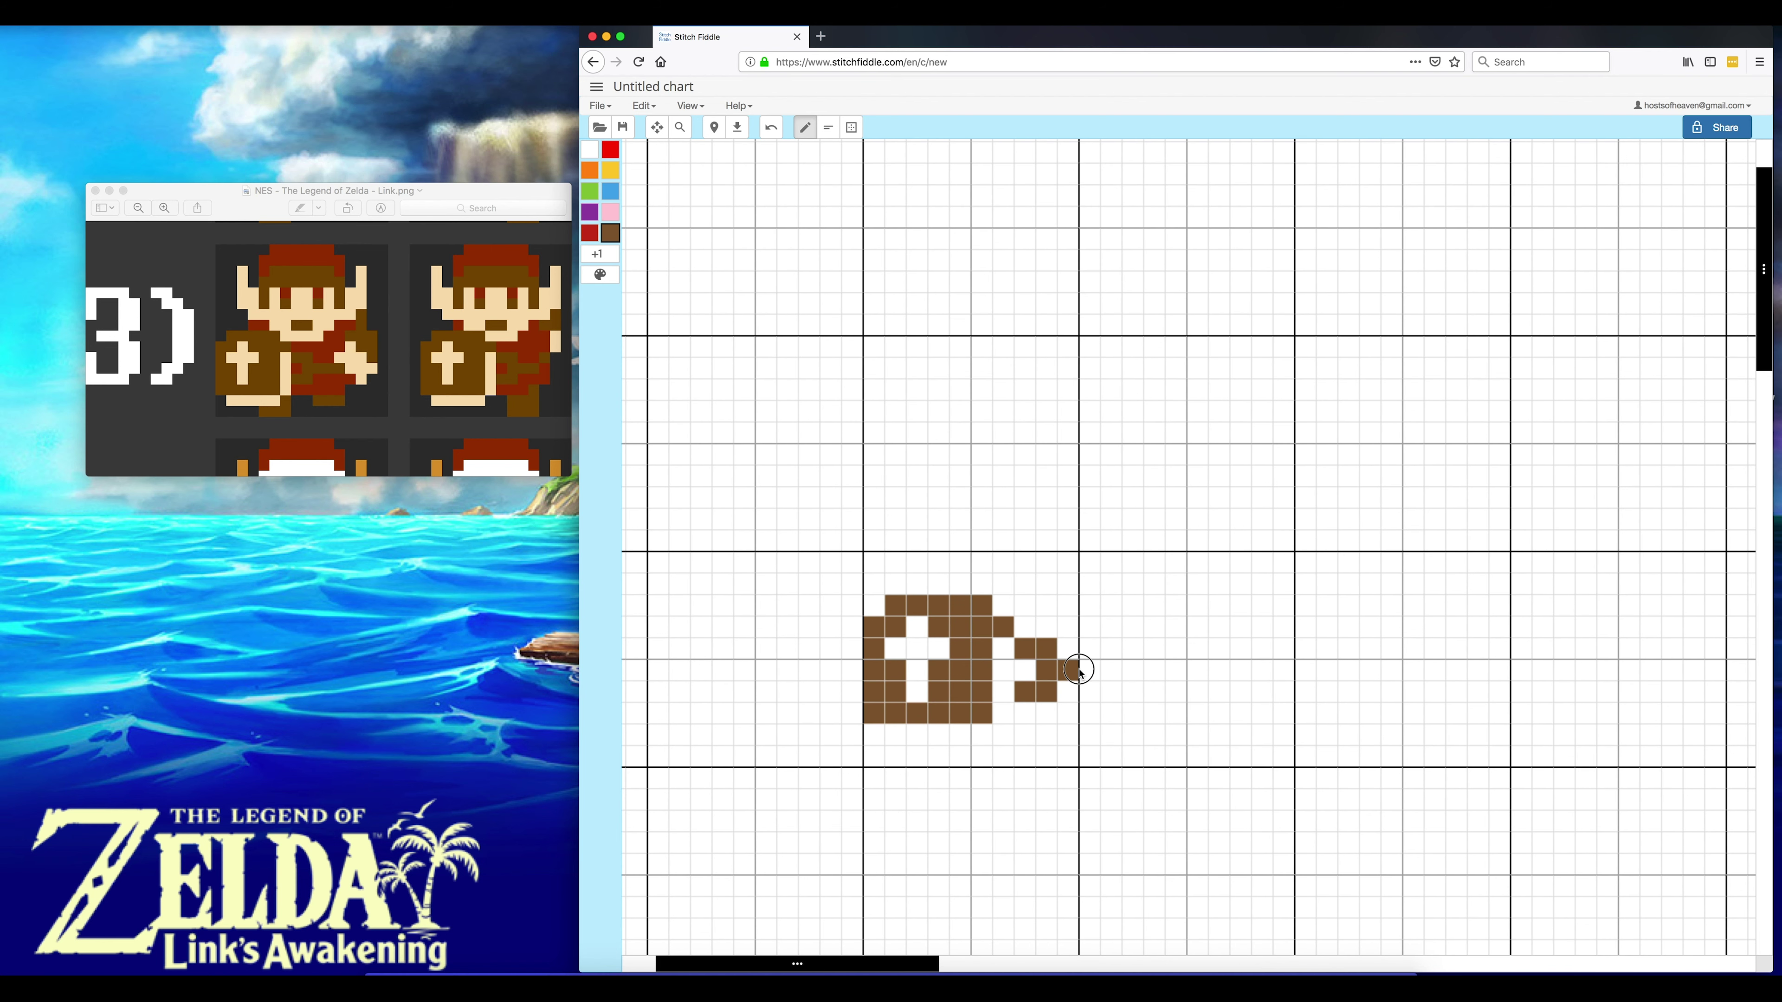
drag(1079, 671, 1103, 670)
drag(1002, 742, 961, 757)
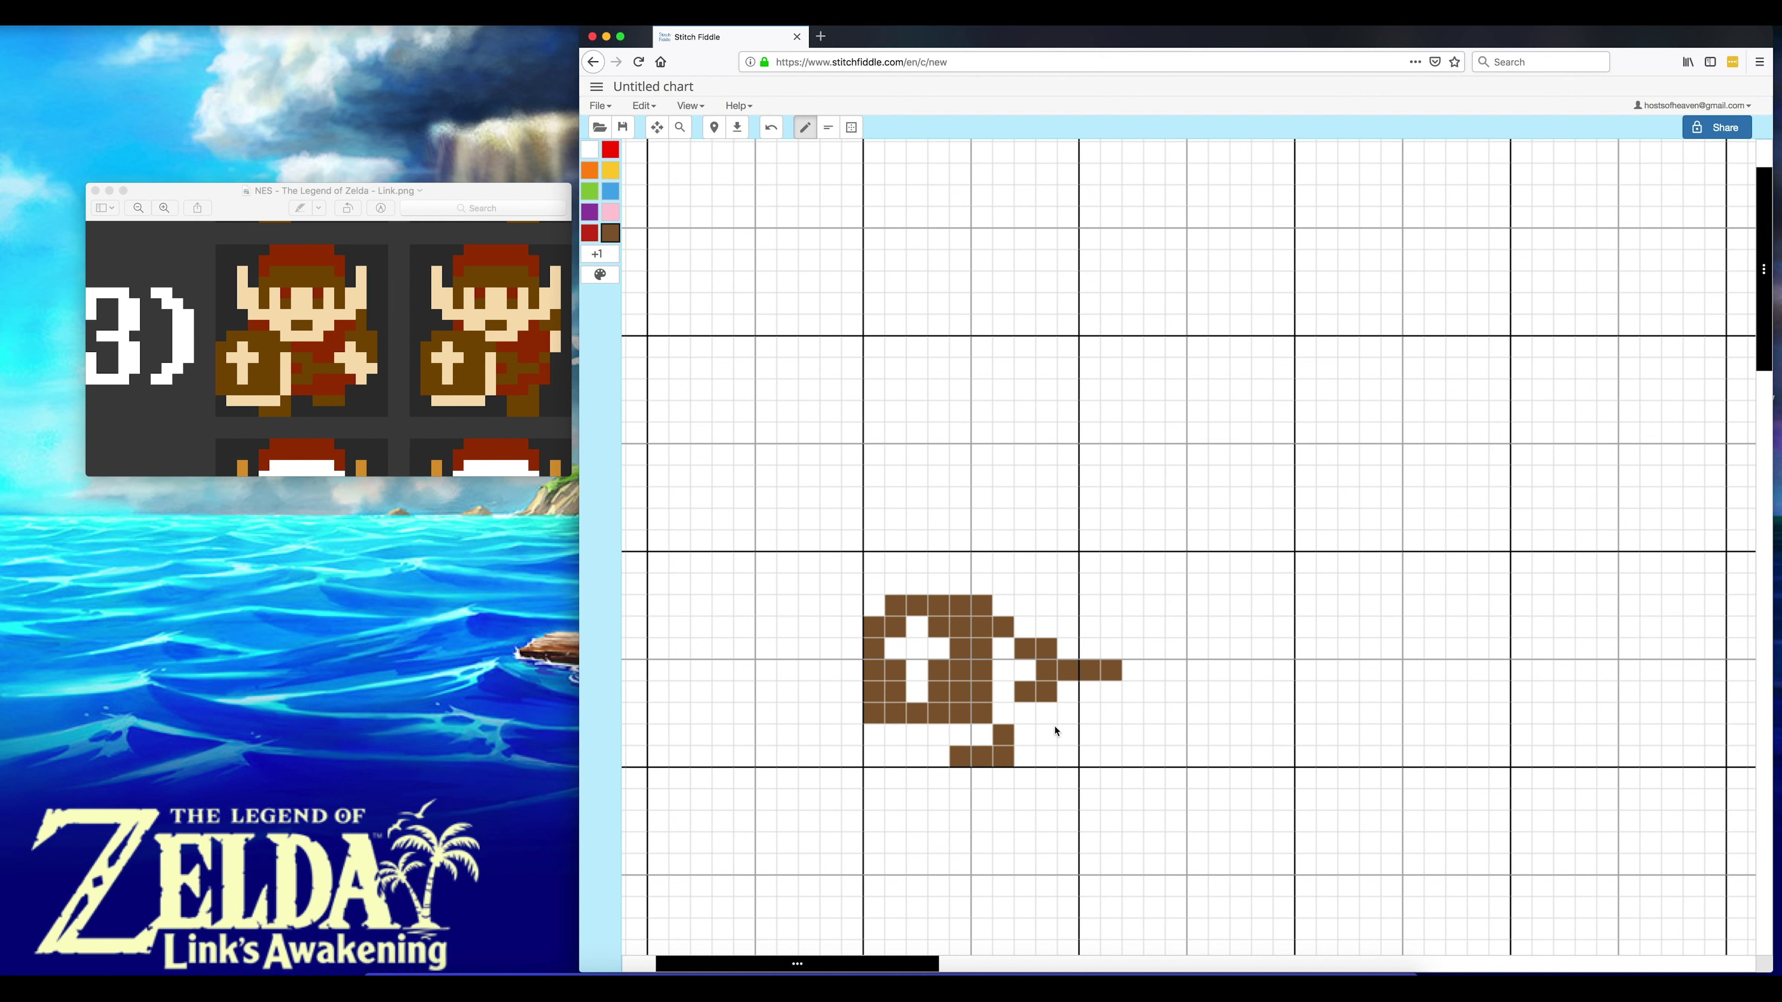
drag(1067, 736, 1112, 736)
- Stitch the sword arm, sword, face details and cap outline in brown
click(1133, 604)
mouse_move(1154, 560)
mouse_down()
mouse_move(1157, 606)
mouse_move(1184, 604)
mouse_move(1176, 649)
mouse_up()
drag(1113, 544, 1111, 503)
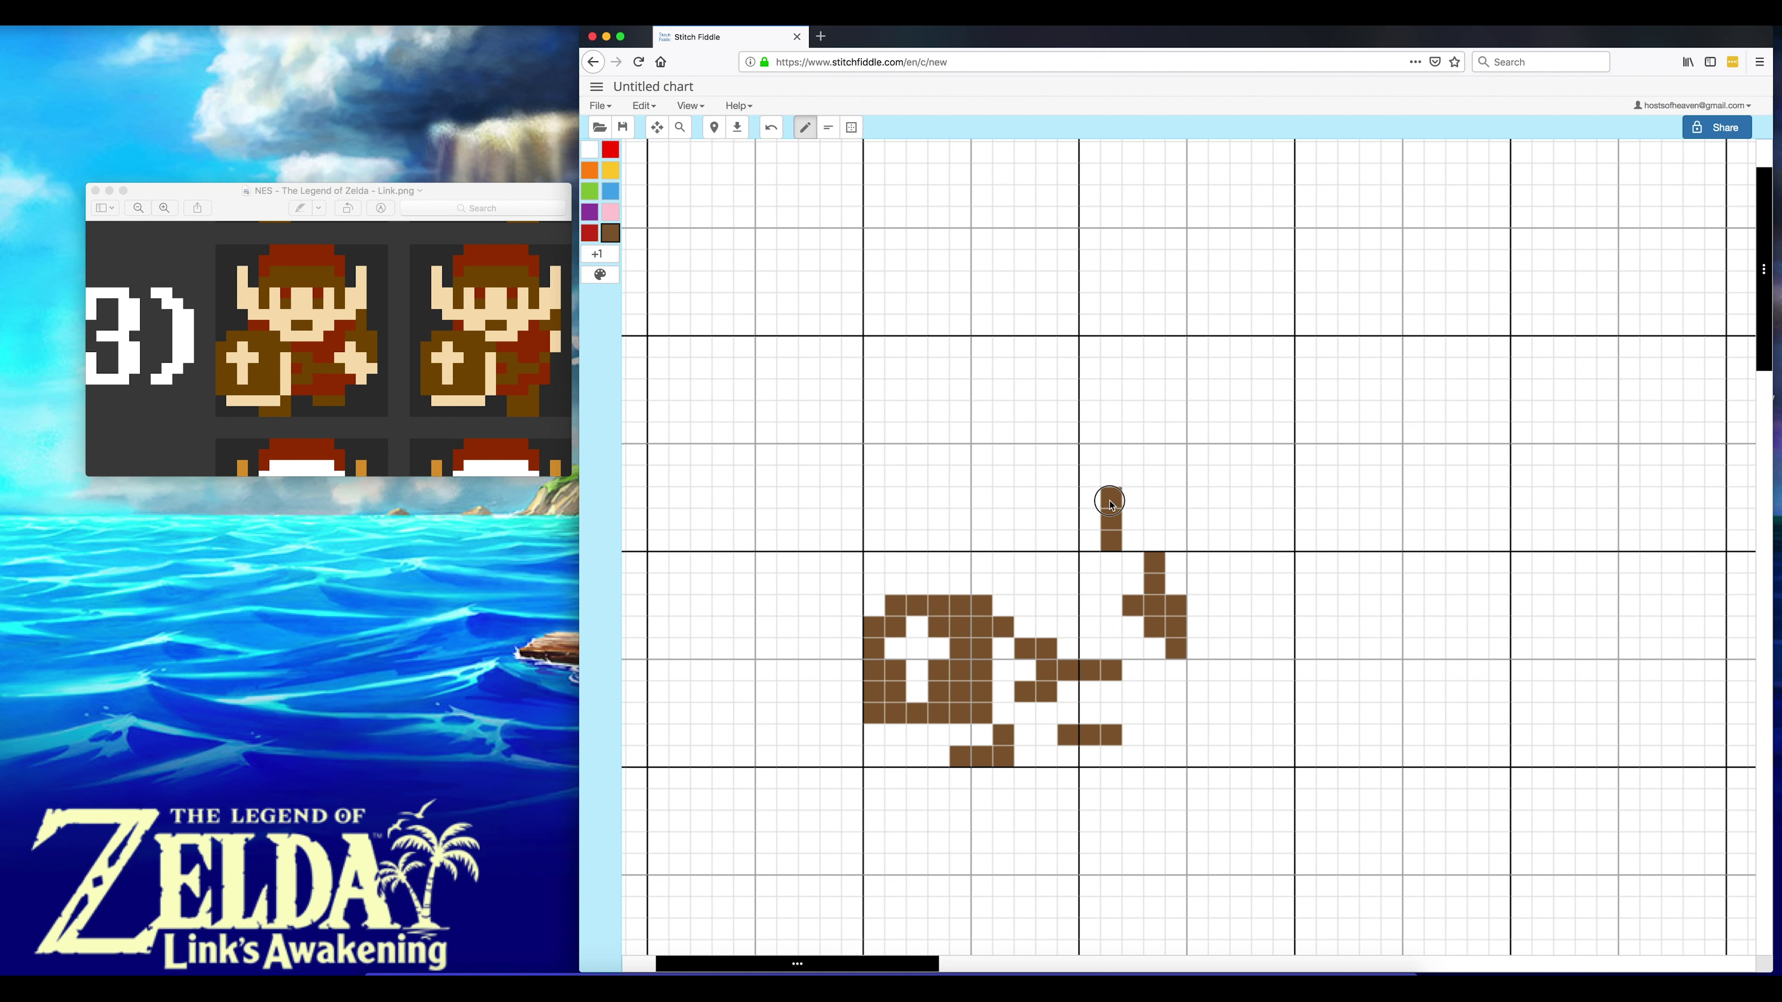
click(1068, 540)
click(1003, 541)
drag(1023, 590, 1047, 584)
mouse_move(959, 544)
mouse_down()
mouse_move(978, 471)
mouse_move(1081, 478)
mouse_up()
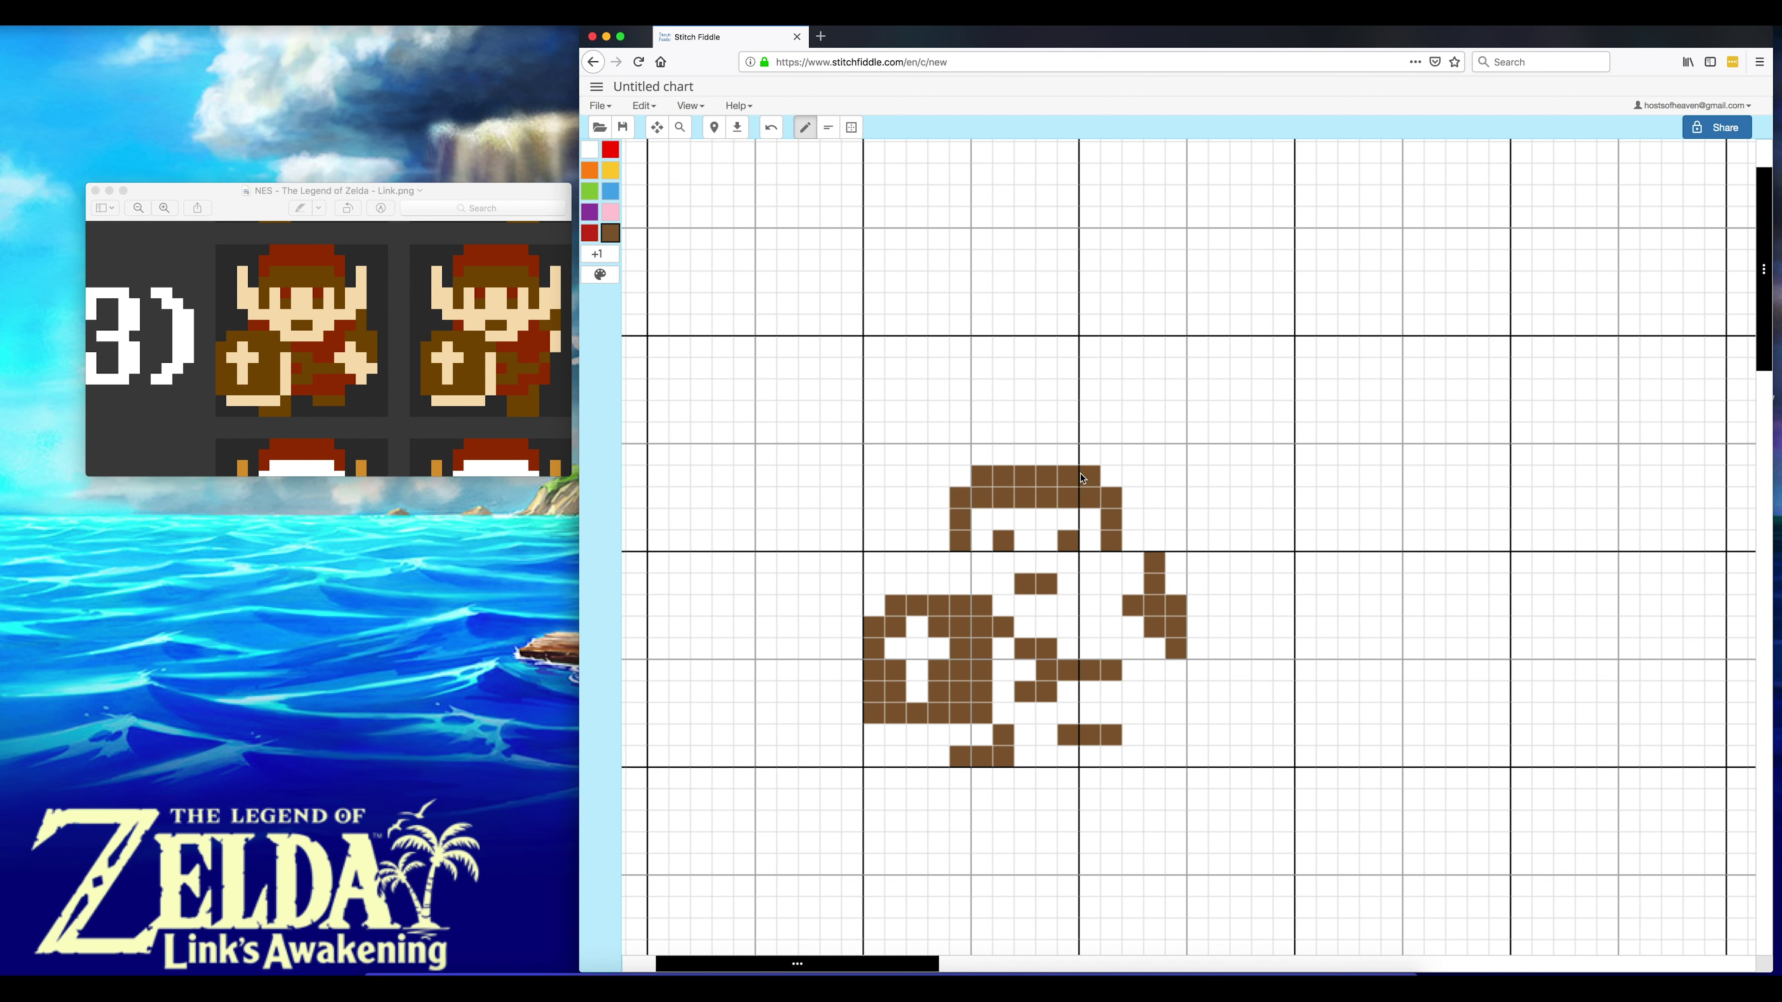
- Paint Link's cap top and tunic with red floss 900
click(588, 235)
mouse_move(959, 478)
mouse_down()
mouse_move(980, 428)
mouse_move(1086, 424)
mouse_move(1105, 464)
mouse_move(981, 454)
mouse_up()
mouse_move(939, 583)
mouse_down()
mouse_move(1103, 625)
mouse_move(1130, 582)
mouse_move(1077, 647)
mouse_move(1024, 671)
mouse_move(1116, 714)
mouse_move(1109, 693)
mouse_move(1074, 698)
mouse_up()
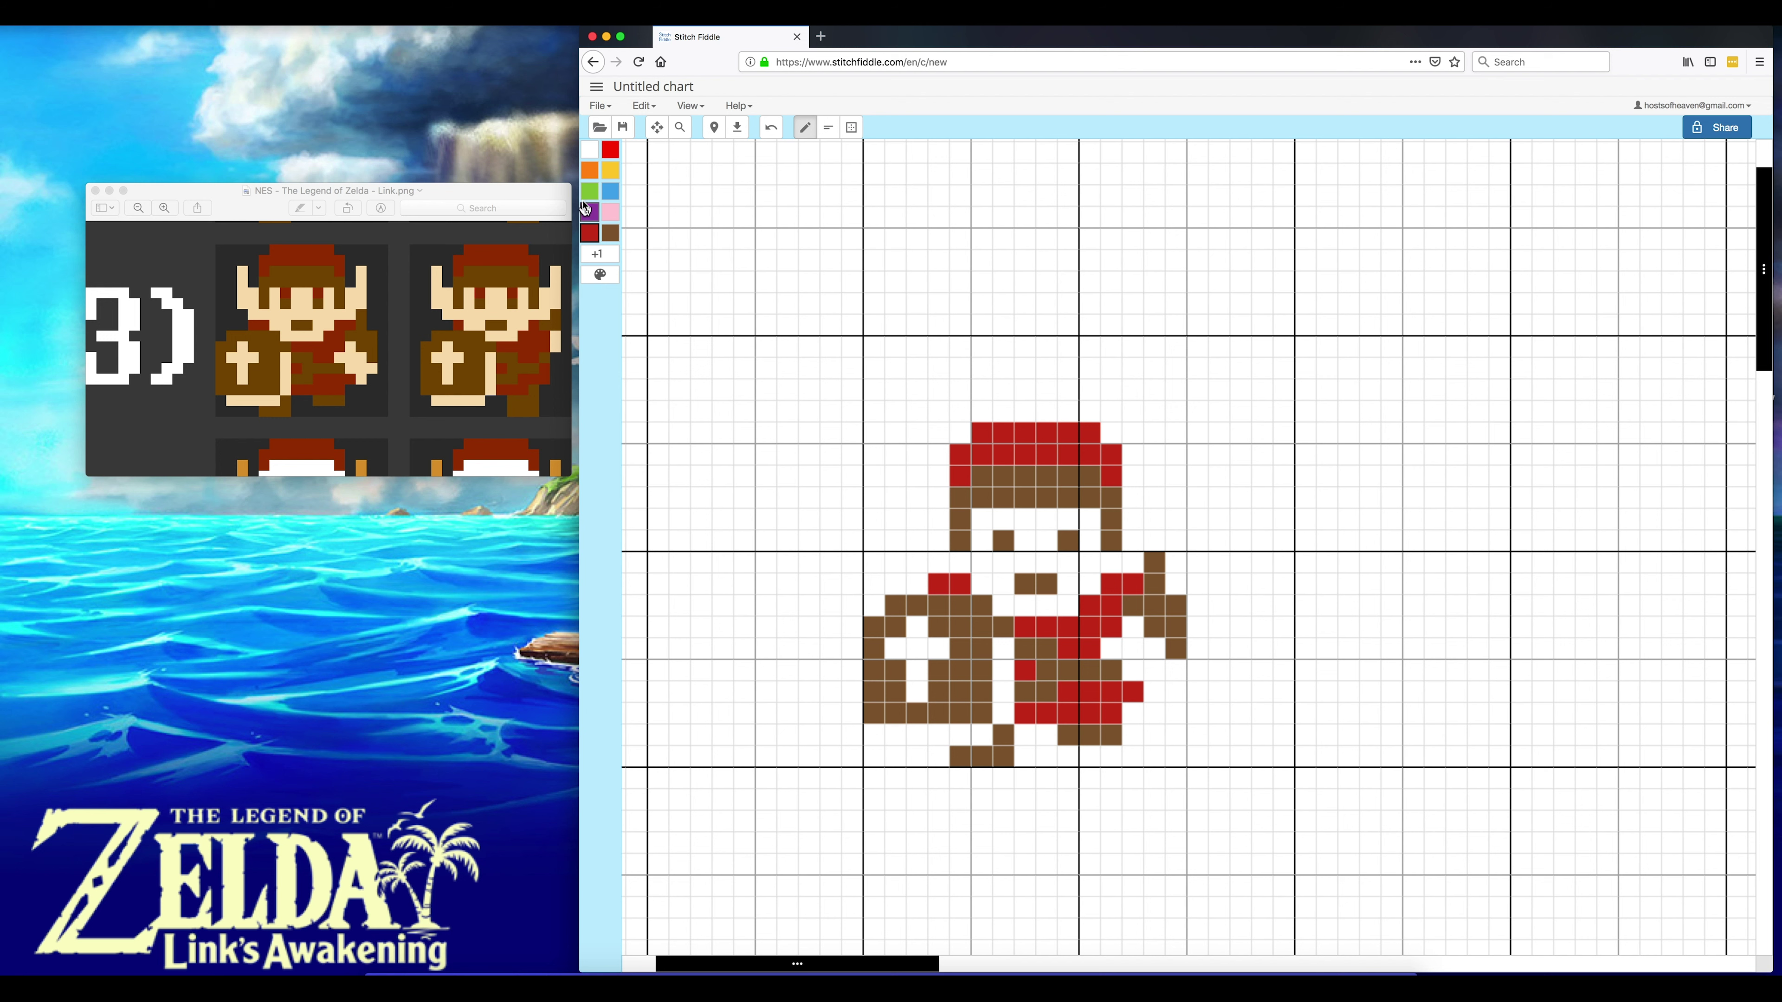
- Remove the pink floss colour from the palette
click(616, 216)
click(614, 215)
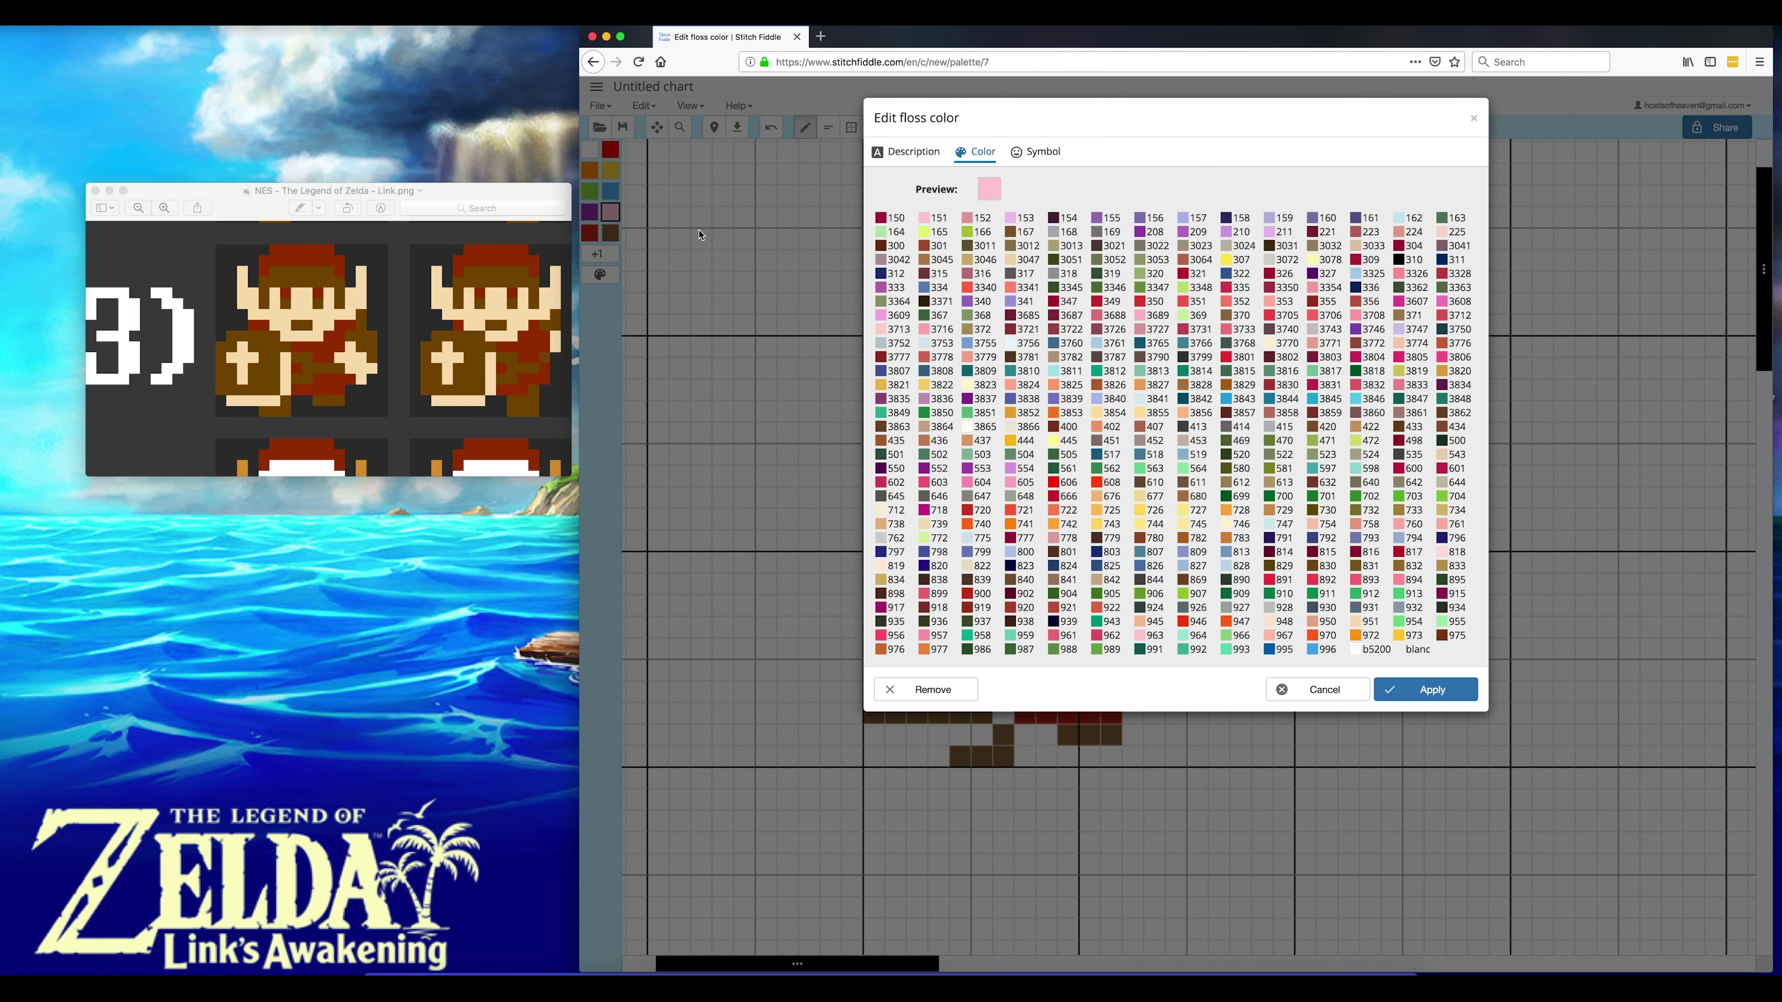
click(912, 694)
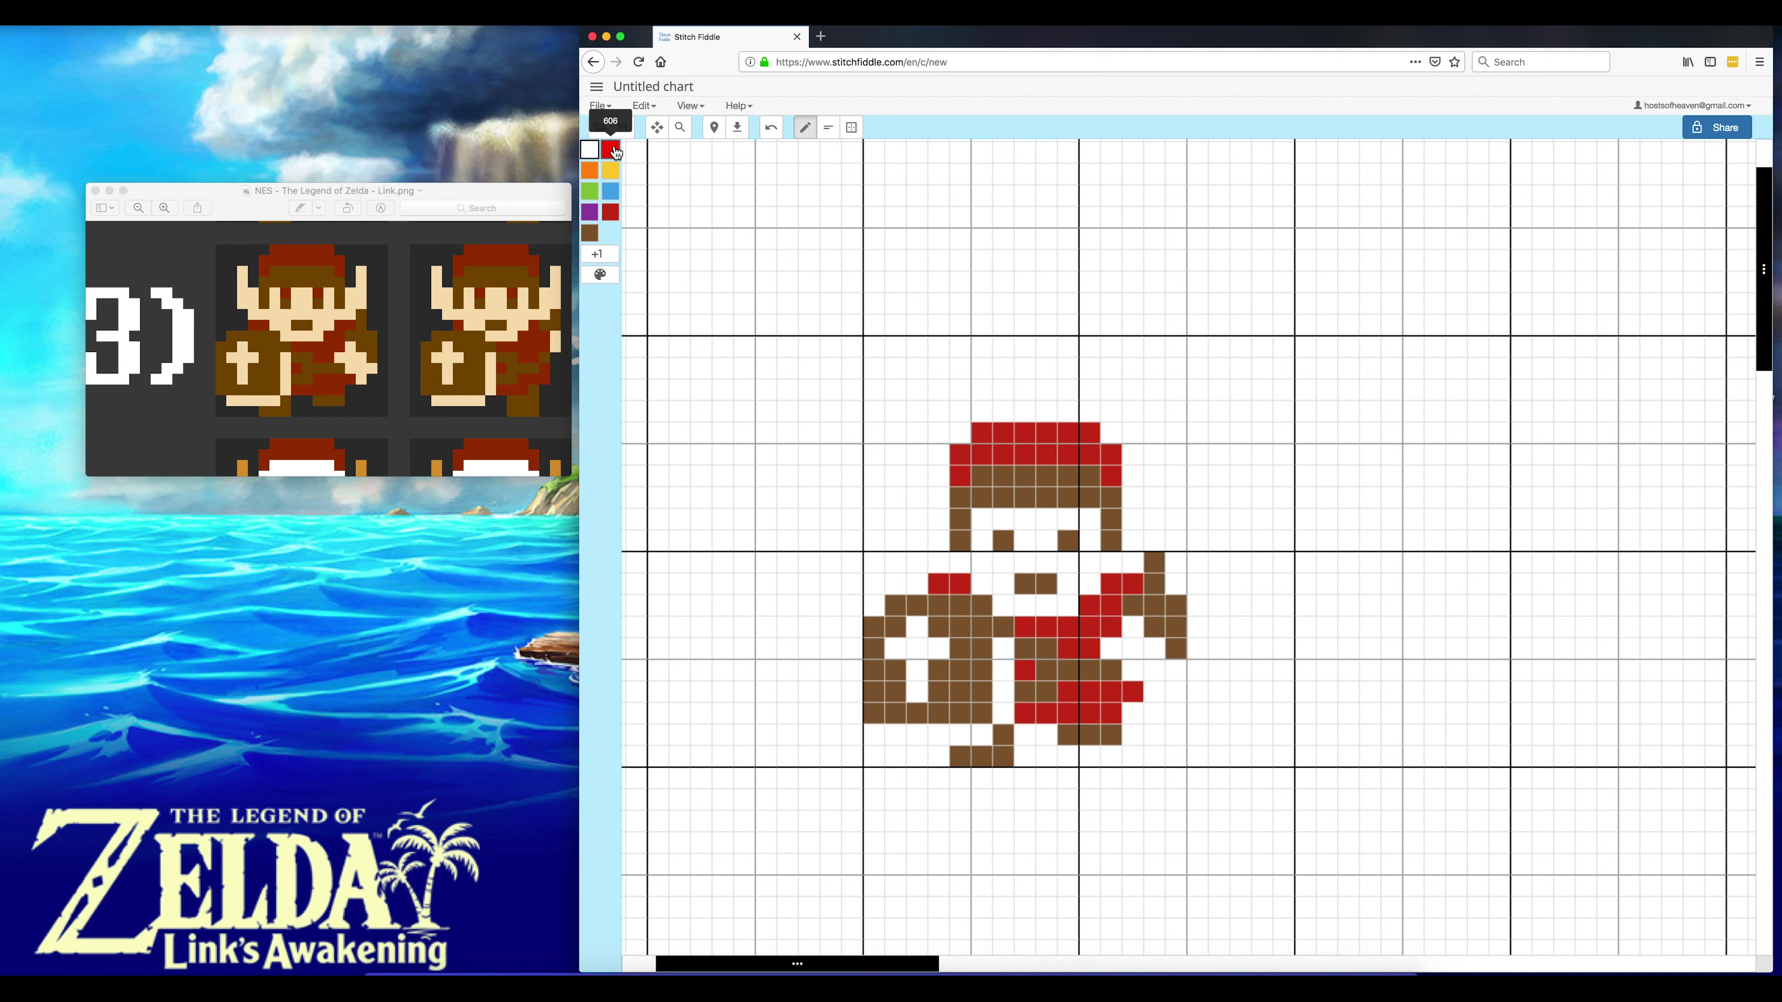
- Replace the purple palette colour with cream floss 746
double_click(591, 217)
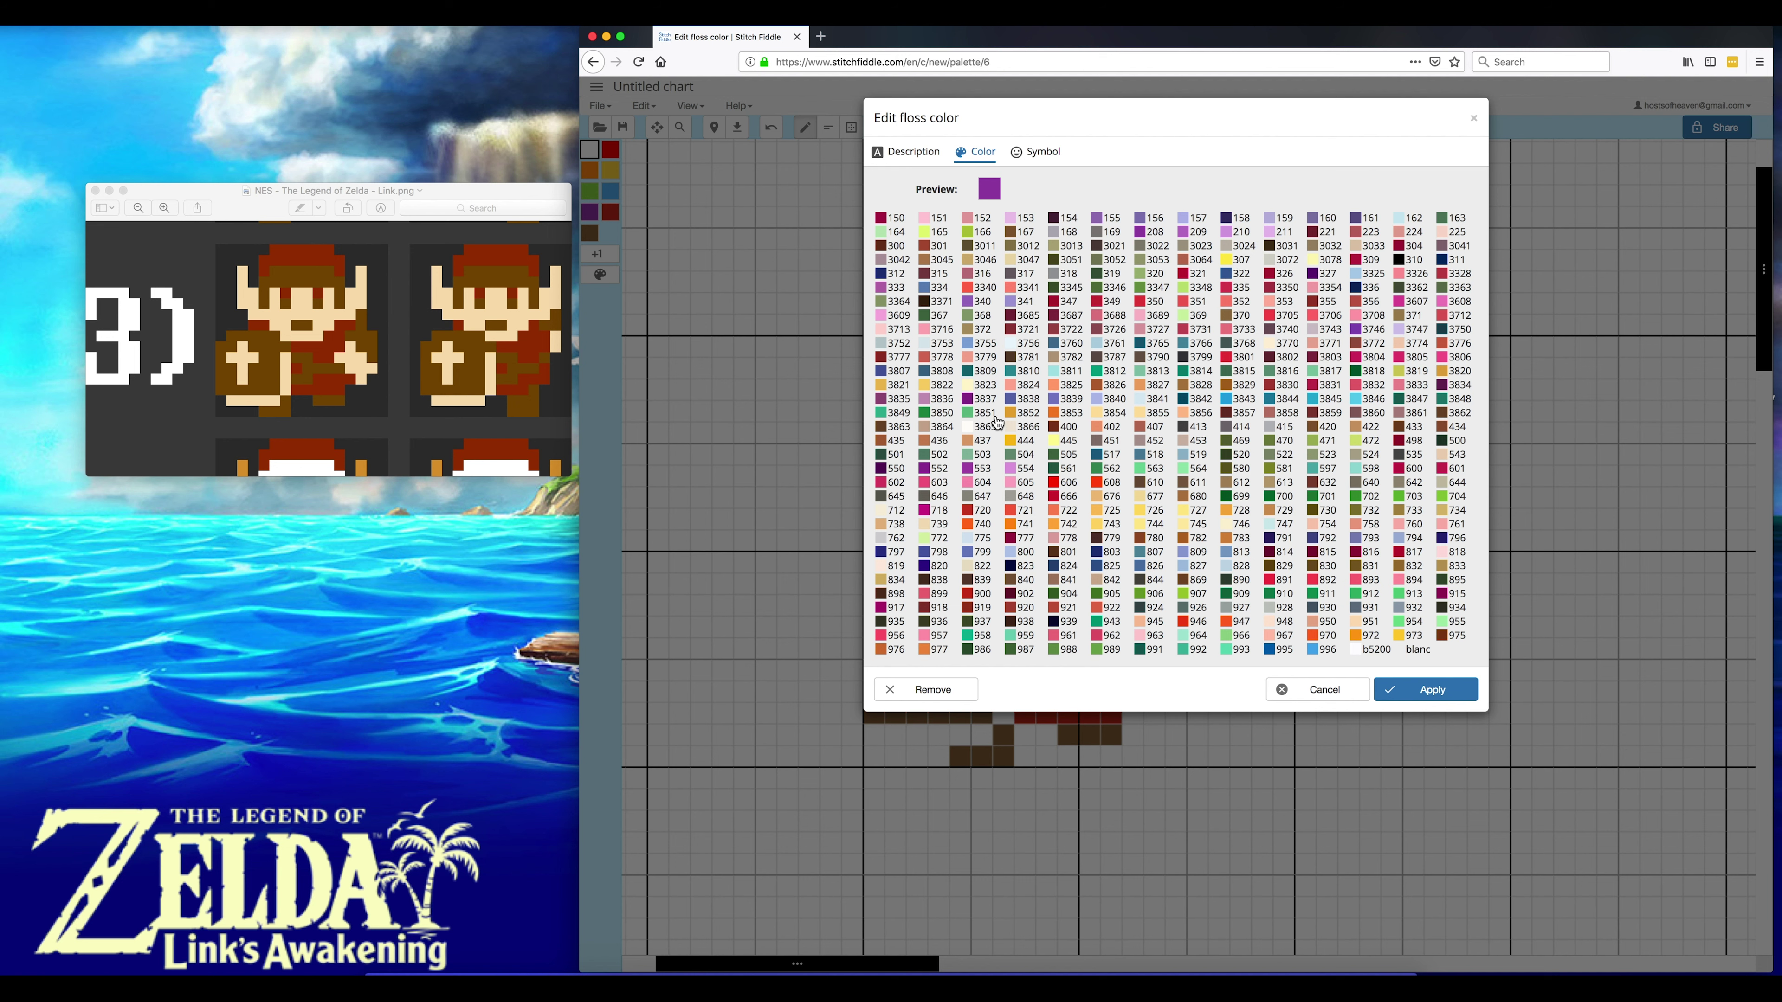
click(1242, 529)
click(1424, 692)
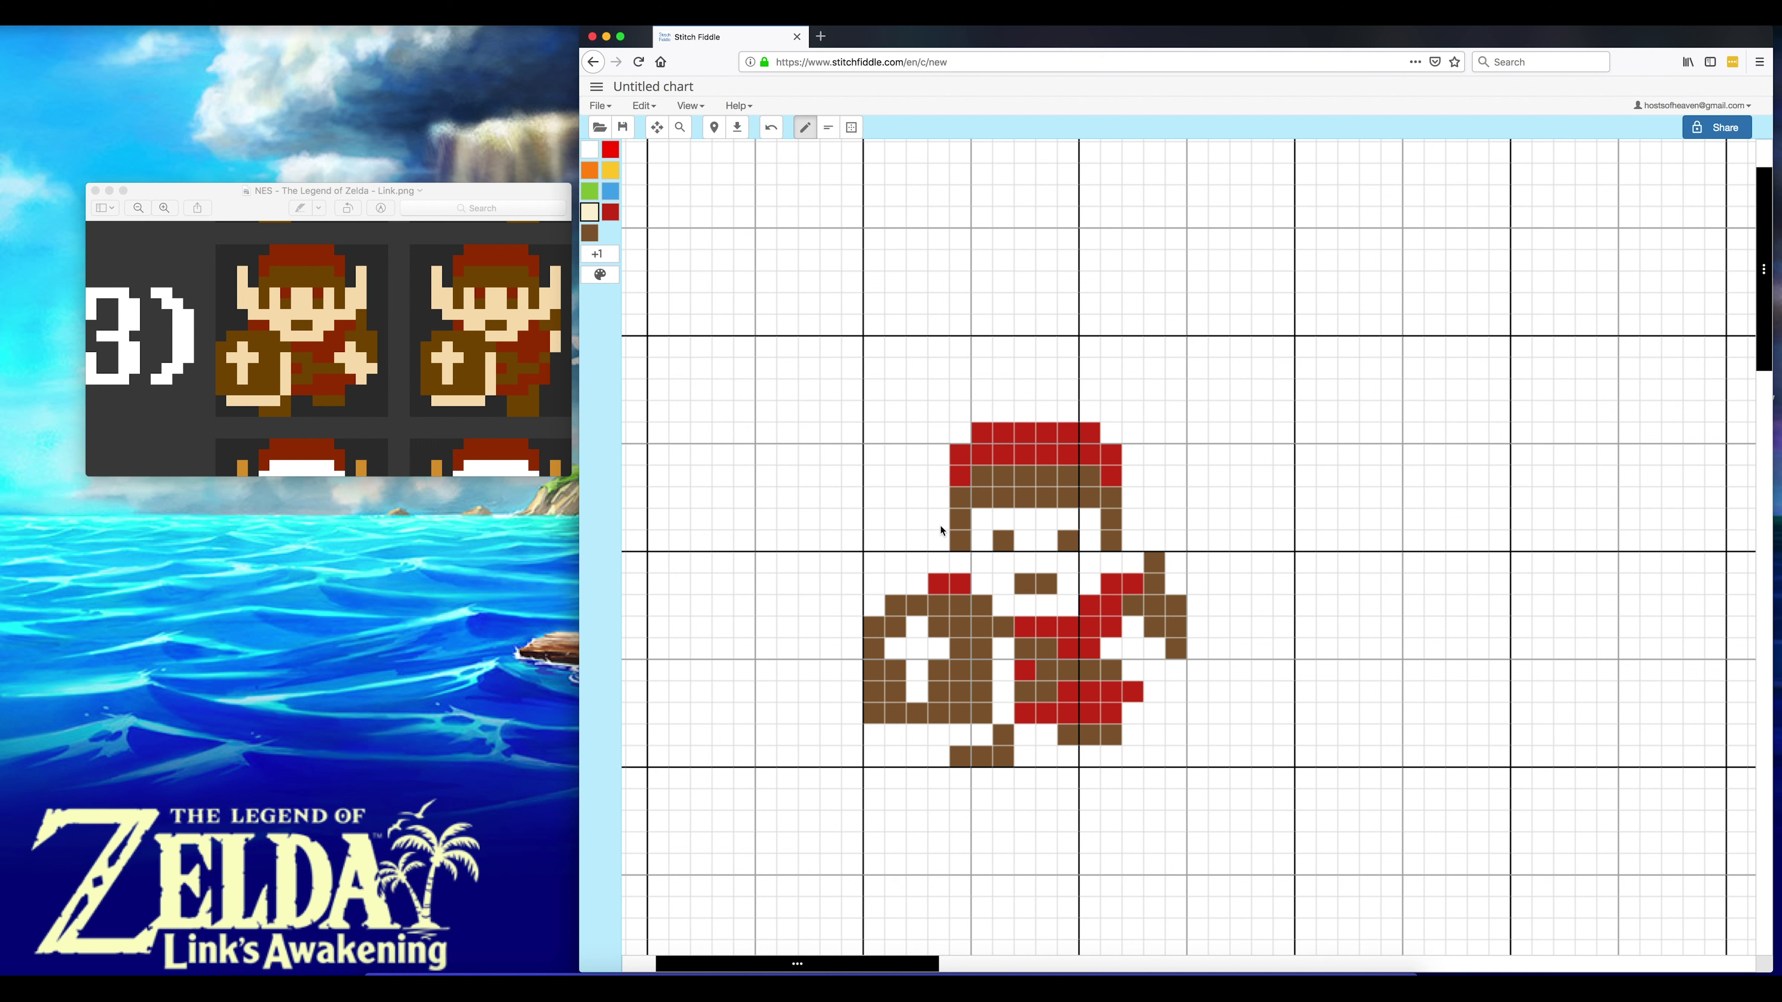
- Paint cream cells around Link's face and fill the shield's light areas in cream
drag(940, 527, 940, 551)
drag(923, 541, 919, 482)
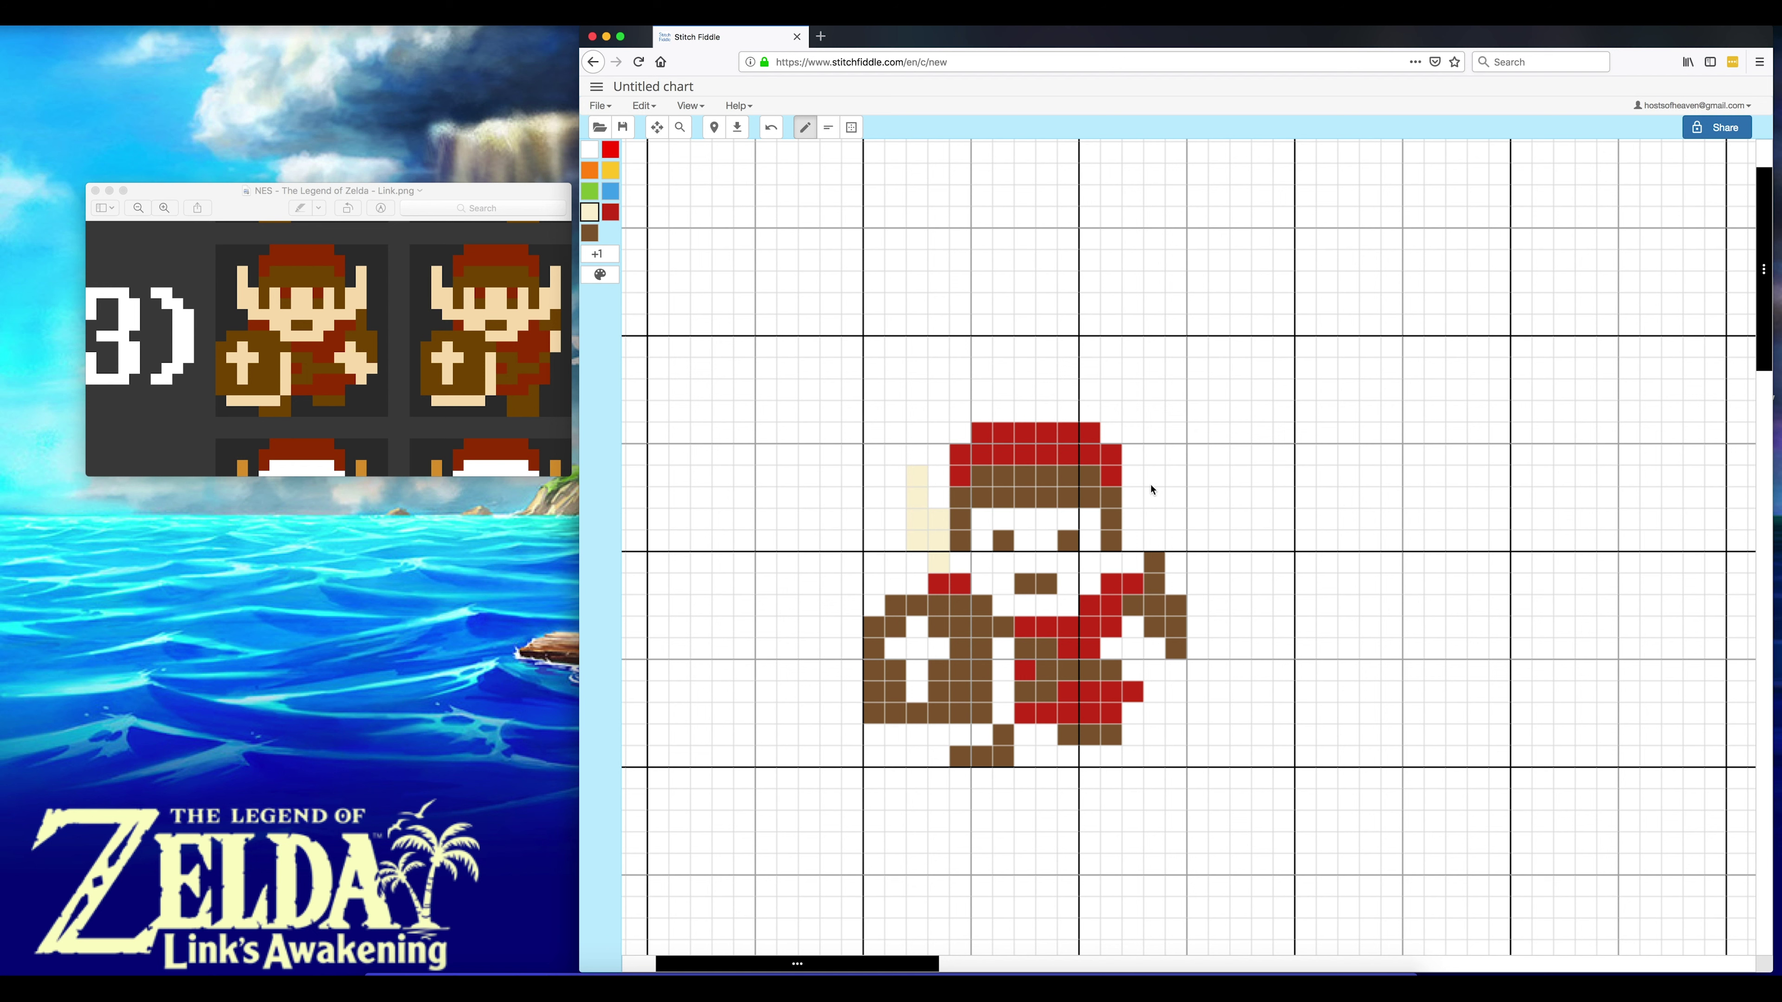
mouse_move(1153, 481)
mouse_down()
mouse_move(1135, 558)
mouse_move(966, 563)
mouse_move(1003, 519)
mouse_move(1086, 519)
mouse_move(1090, 542)
mouse_move(1029, 542)
mouse_move(979, 589)
mouse_move(1066, 605)
mouse_move(1093, 584)
mouse_up()
mouse_move(908, 632)
mouse_down()
mouse_move(948, 713)
mouse_move(933, 731)
mouse_move(1001, 685)
mouse_move(1052, 704)
mouse_move(1135, 626)
mouse_move(1145, 677)
mouse_up()
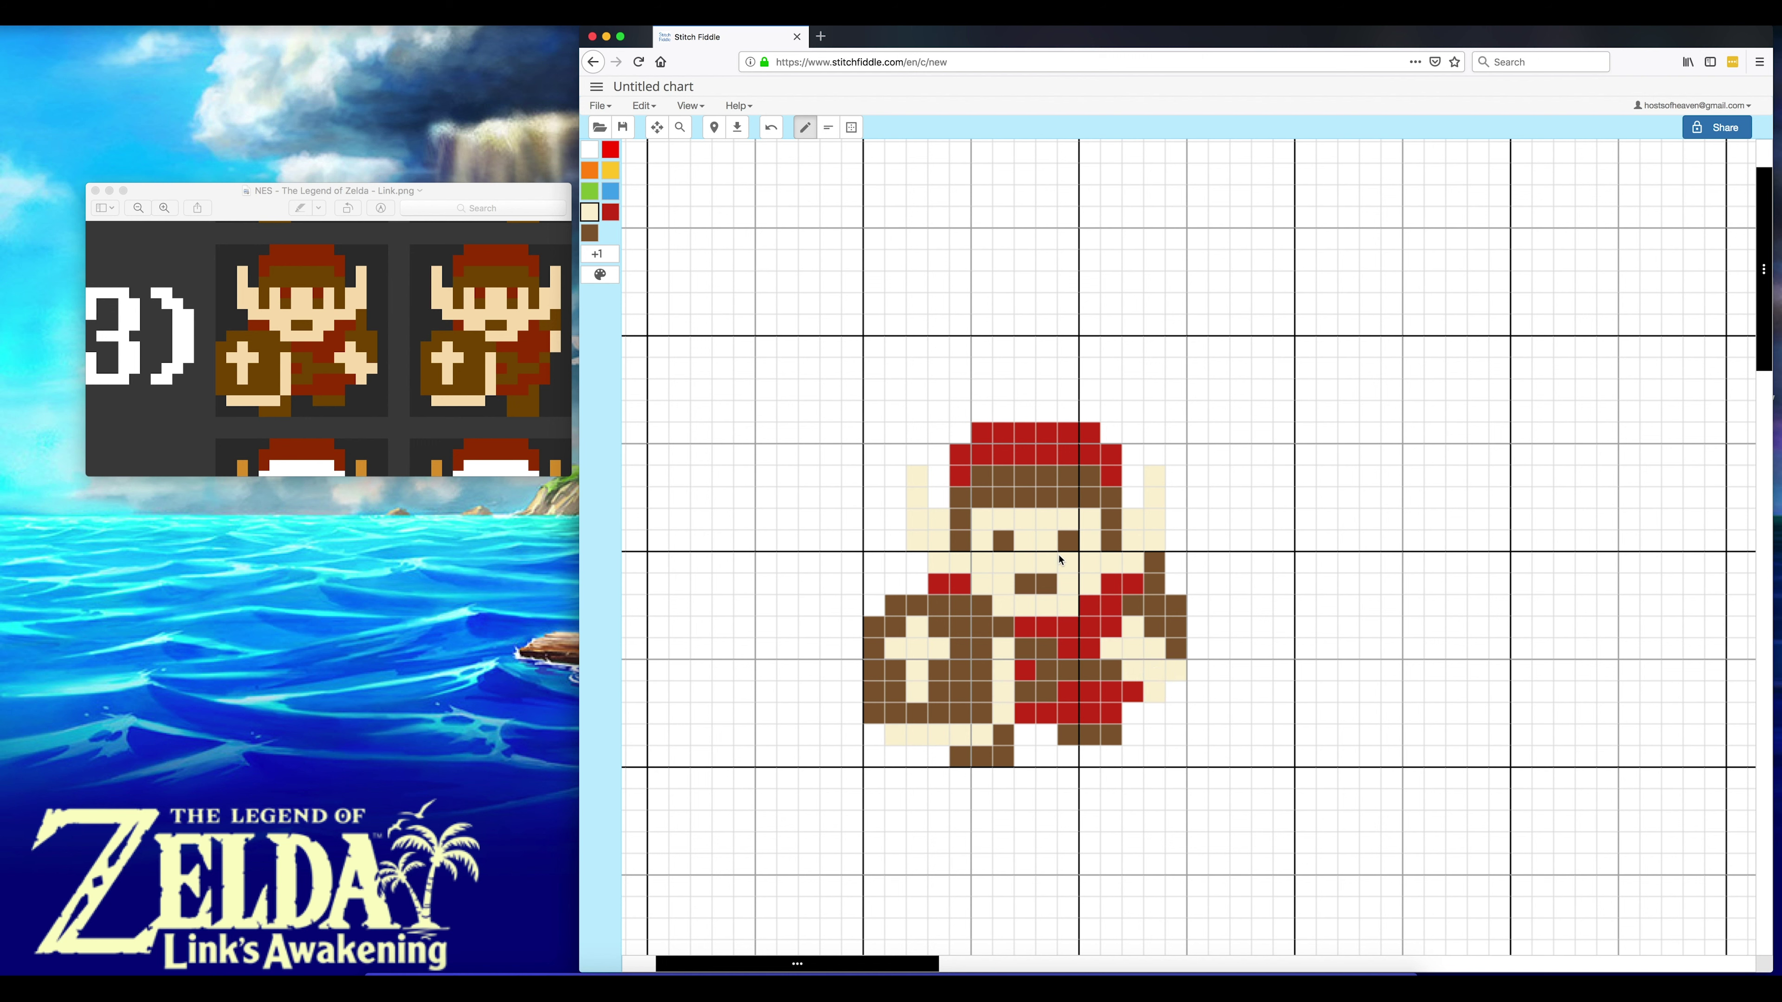
- Swap the cream floss for peach 951, recolouring all 63 skin stitches
click(588, 222)
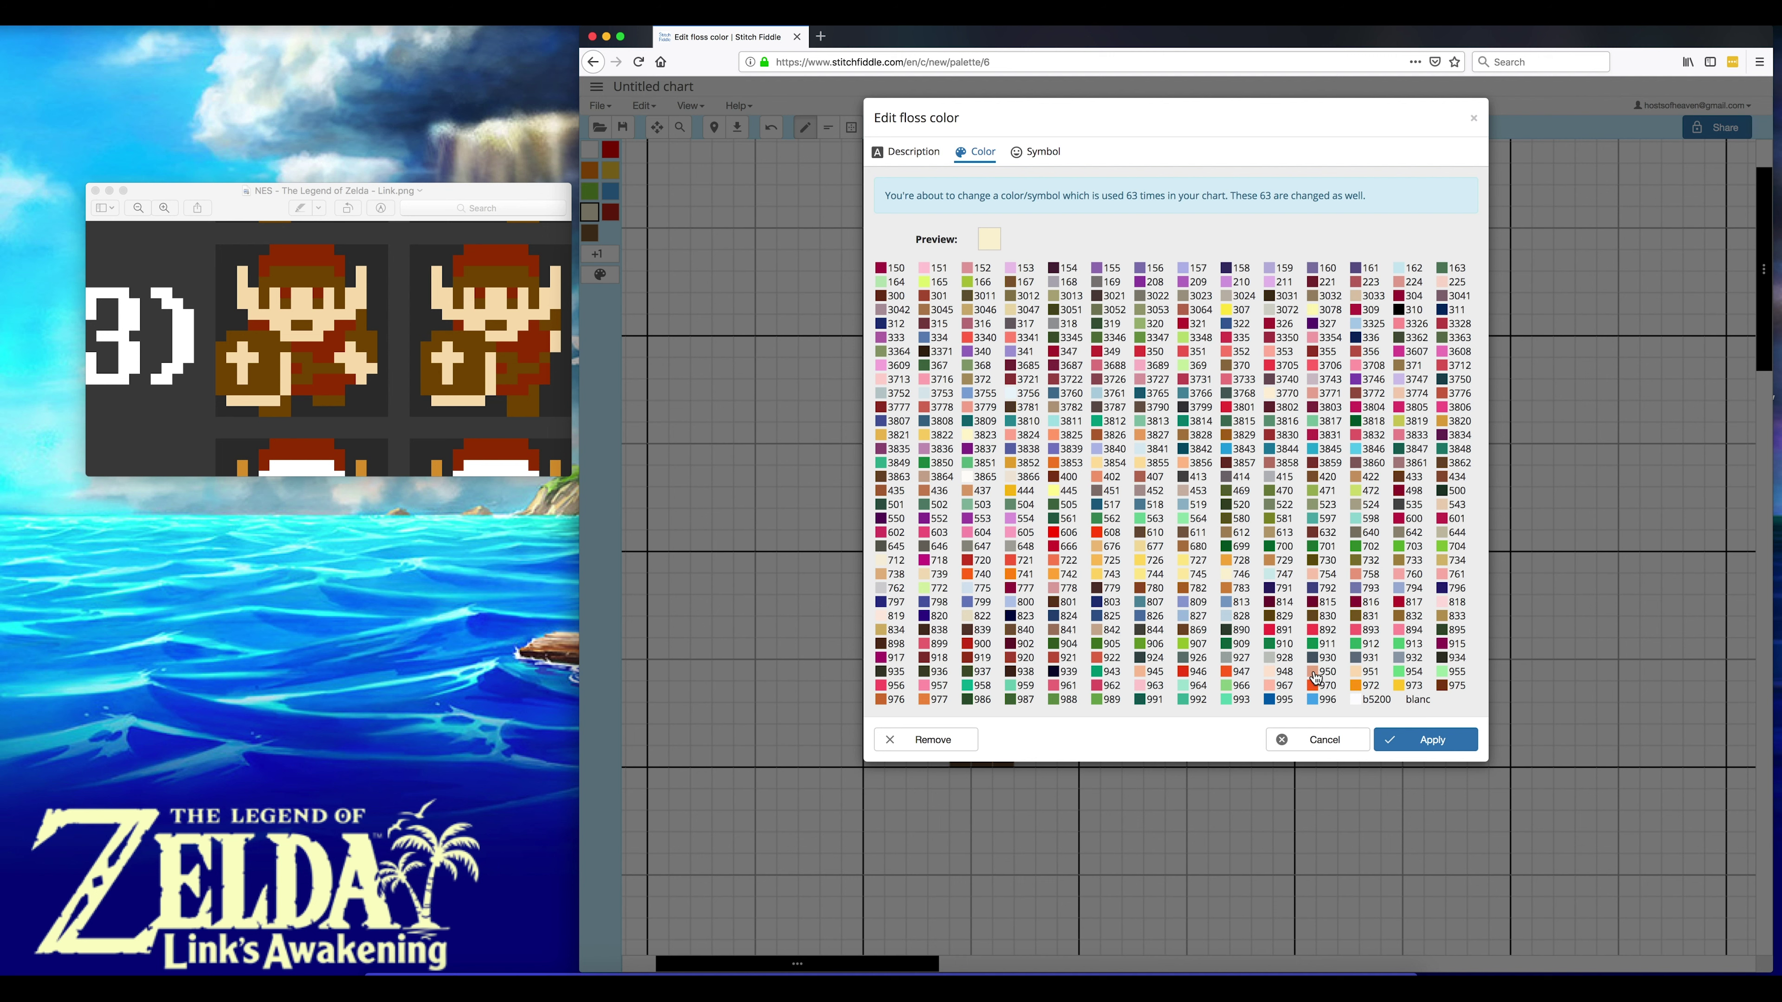
click(1366, 674)
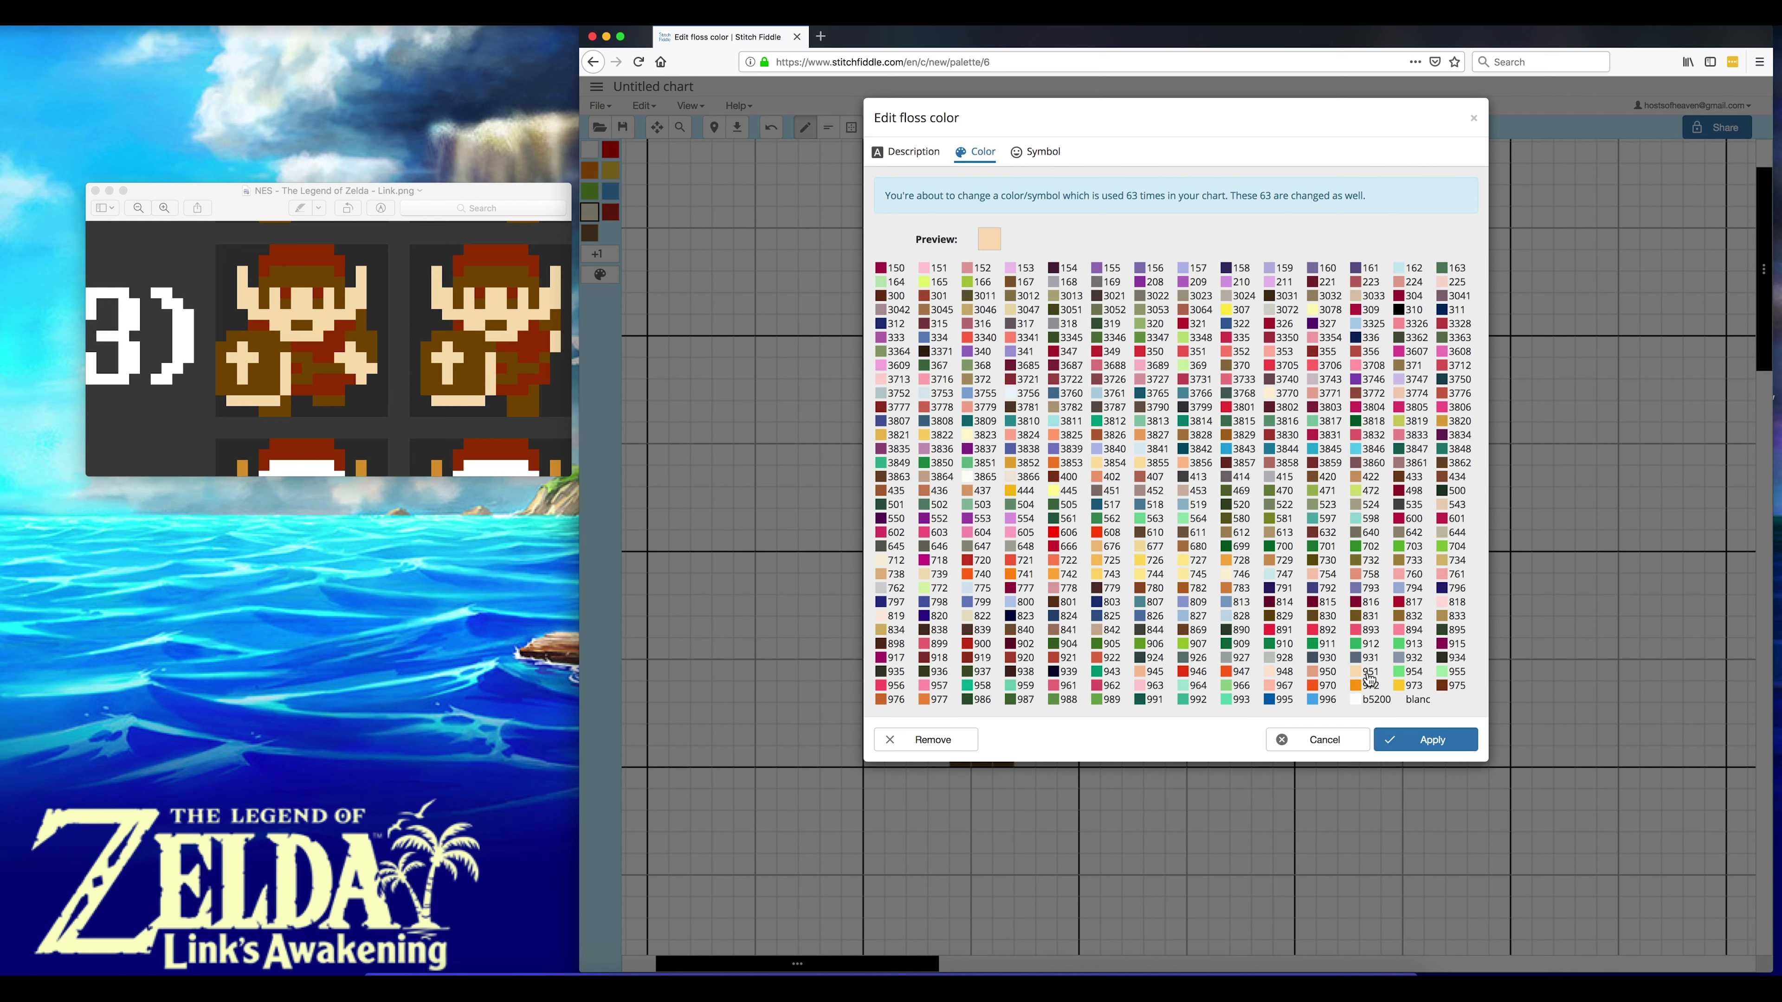
click(1413, 740)
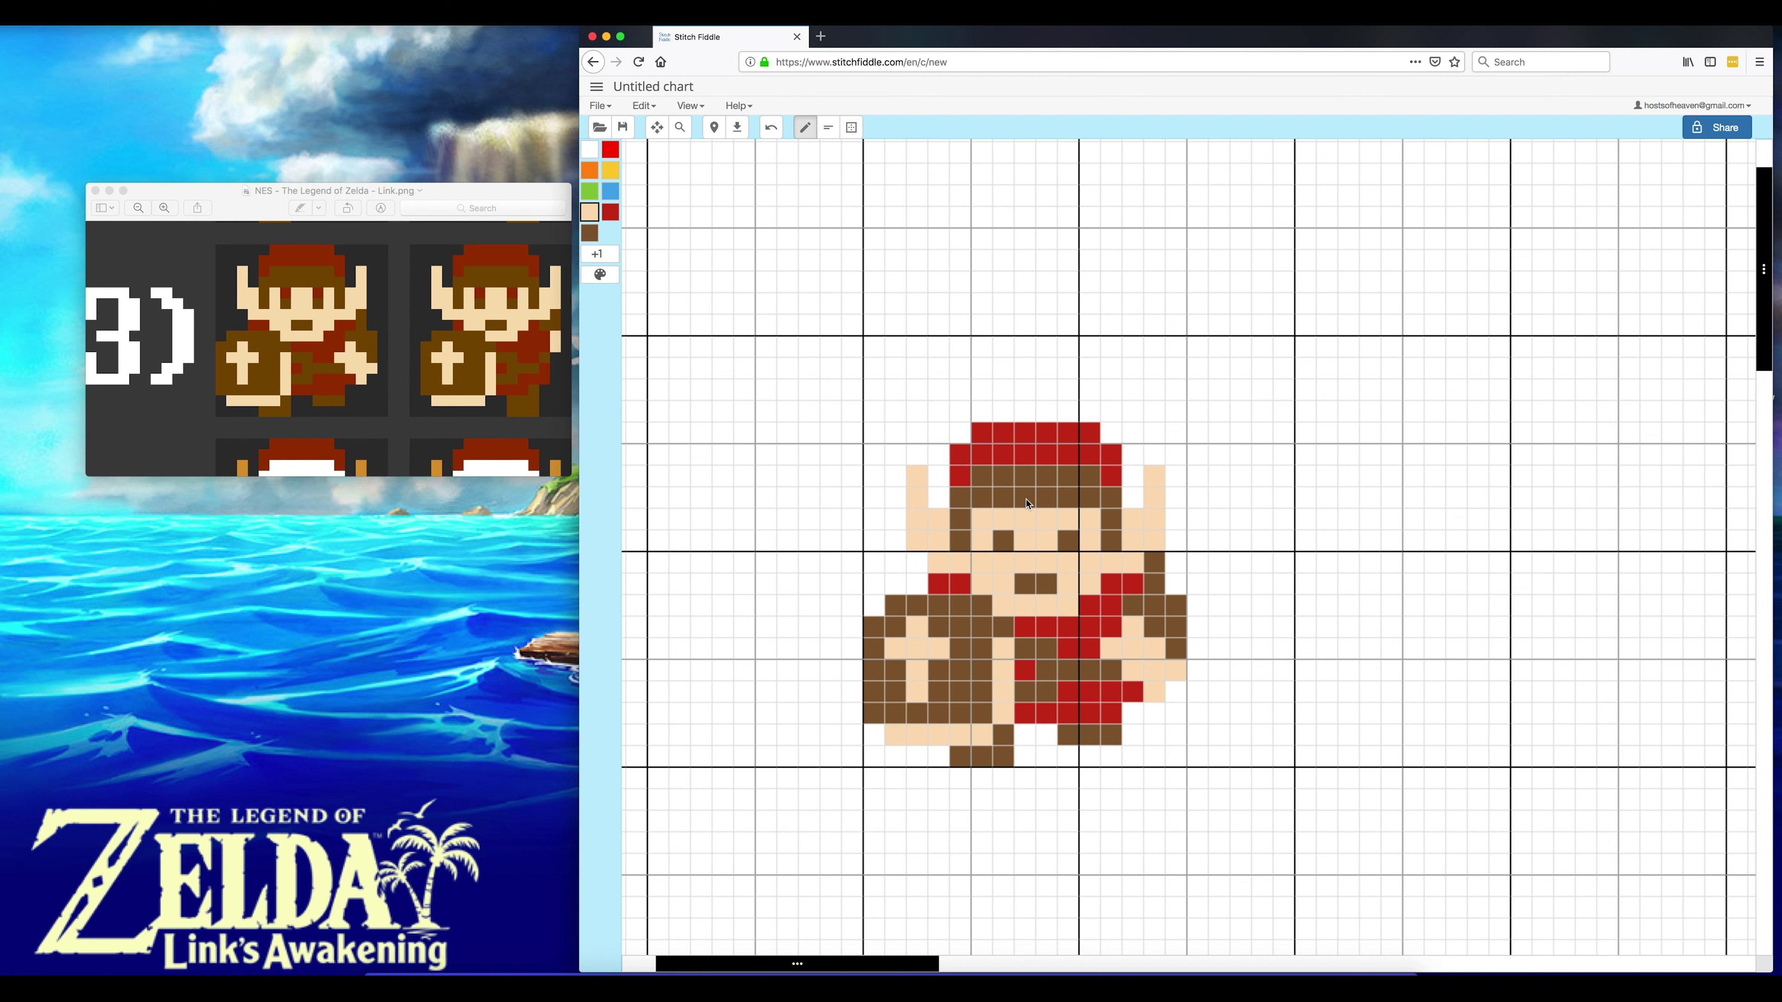
- Colour both of Link's eyes dark red
click(611, 212)
click(1004, 519)
click(1067, 525)
- Select the area around Link and crop the chart to a 25×25 grid
key(s)
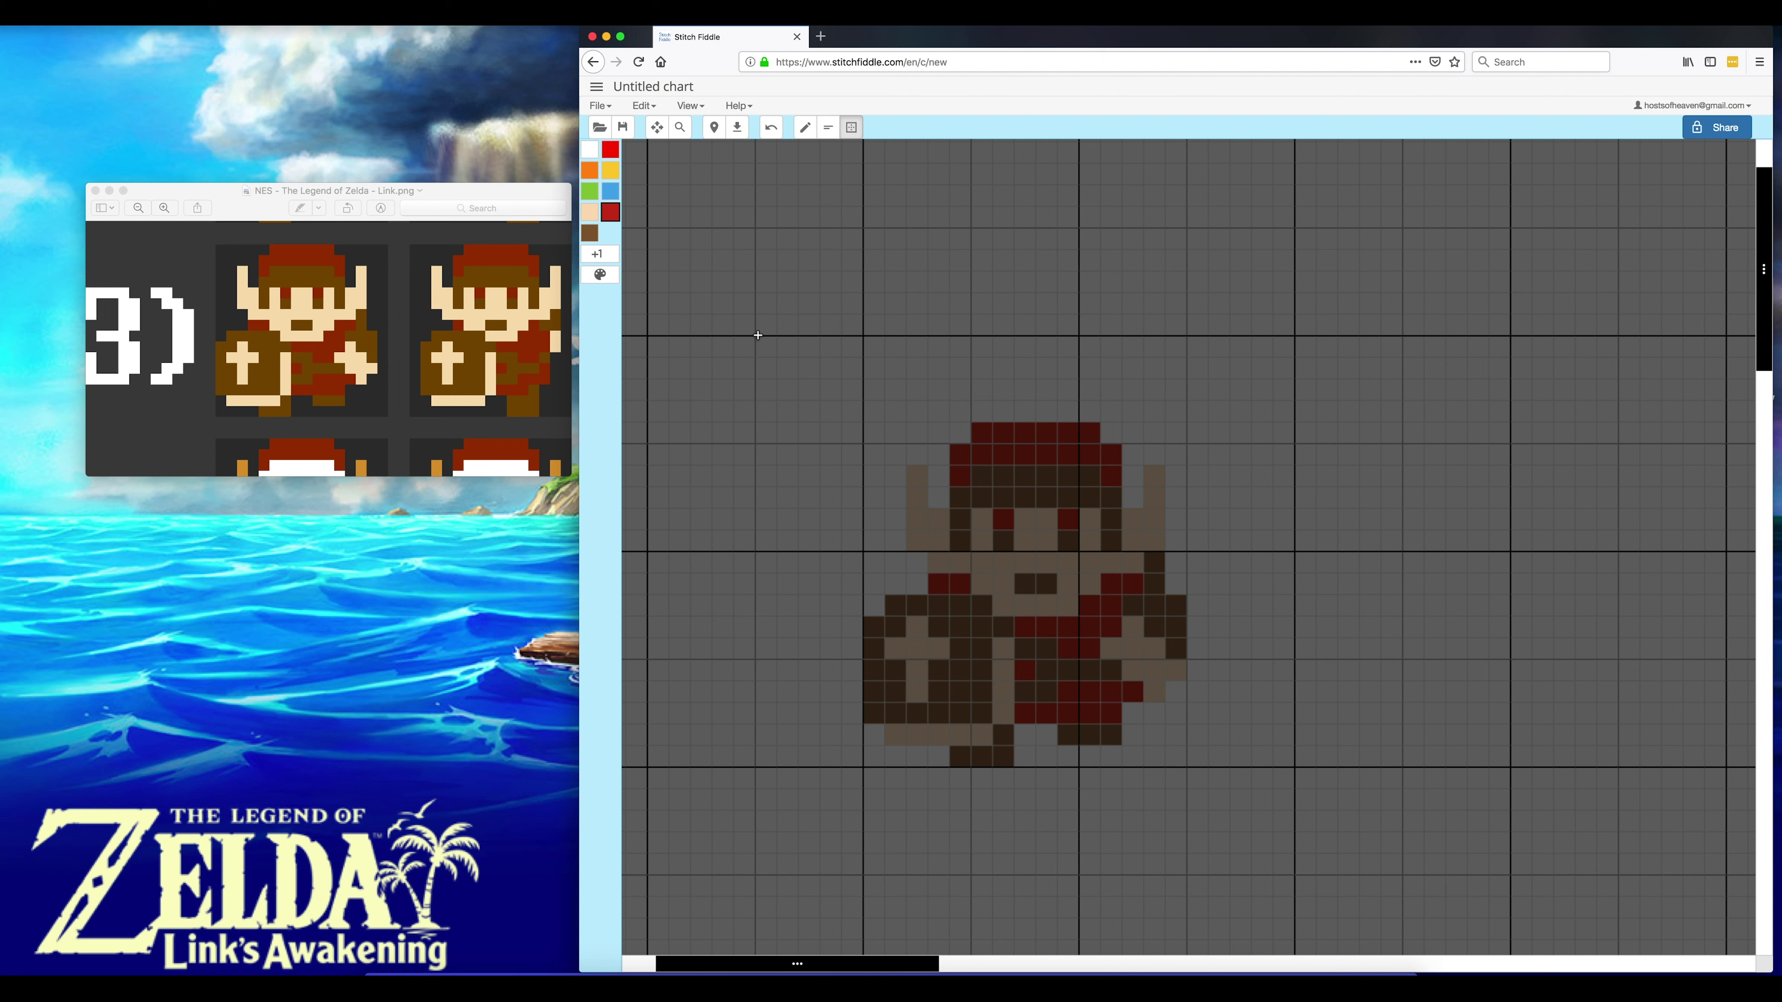
drag(758, 336, 1289, 839)
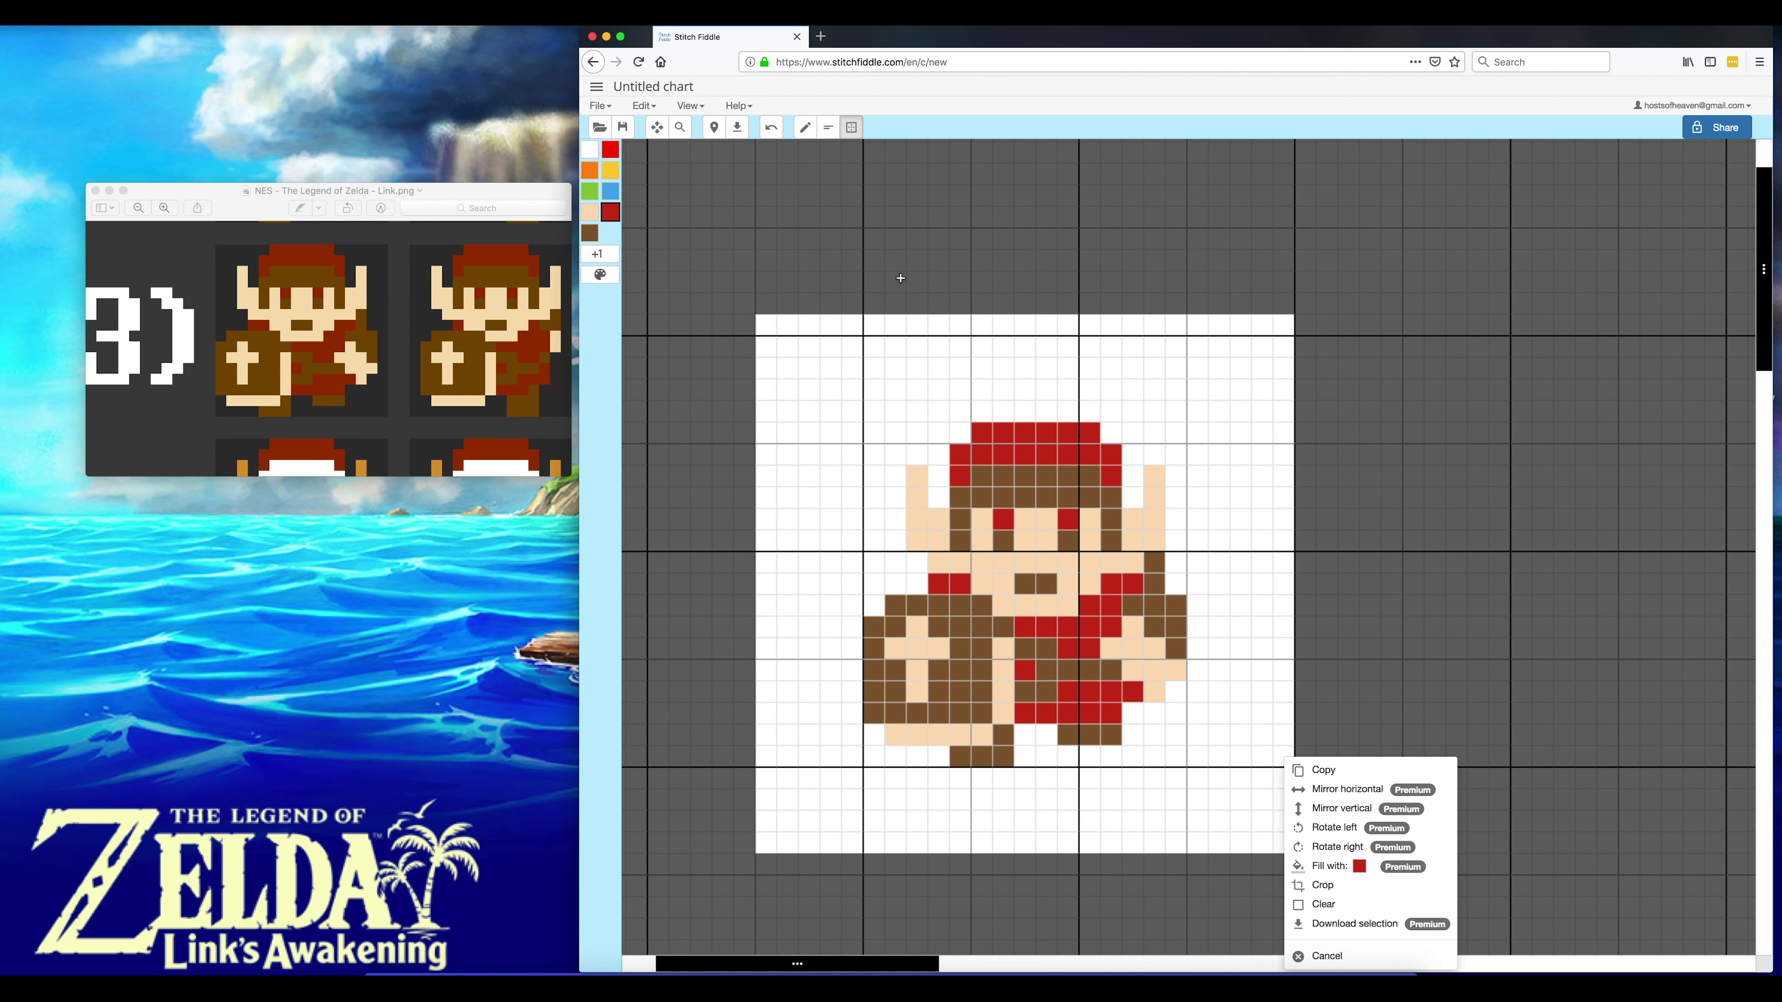
click(1323, 886)
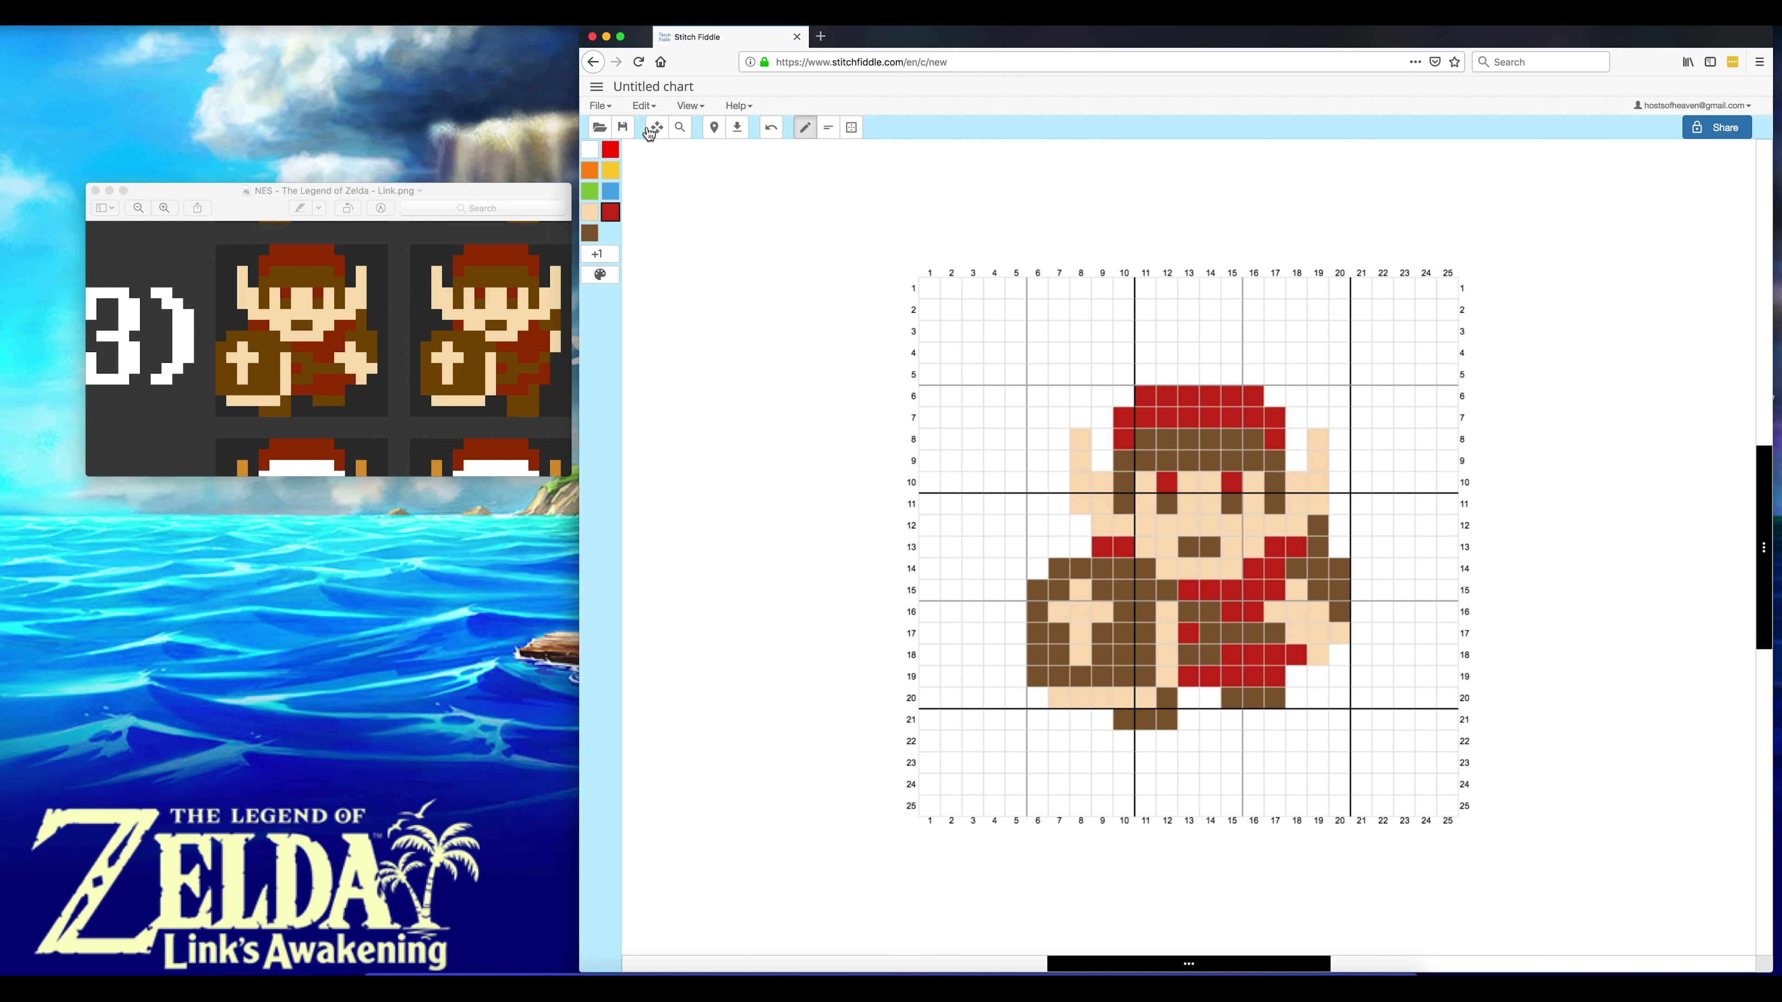
- Create a new DMC cross-stitch chart from a picture via File > New
click(604, 107)
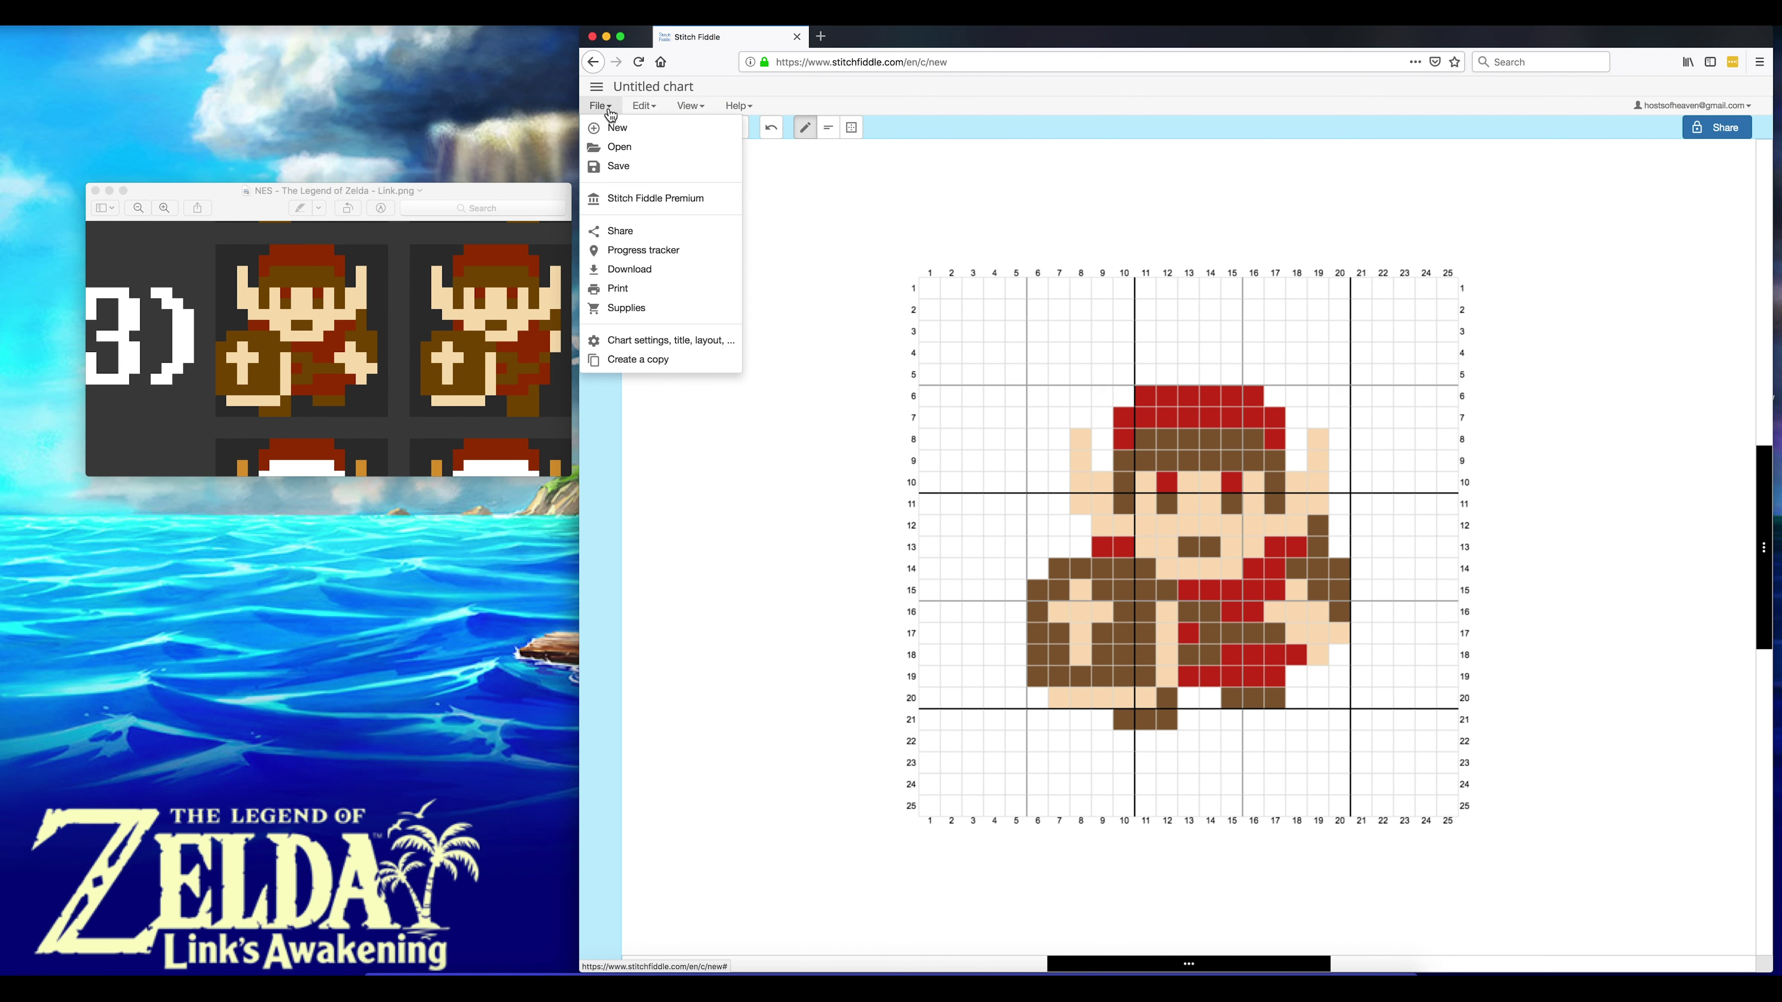
click(617, 130)
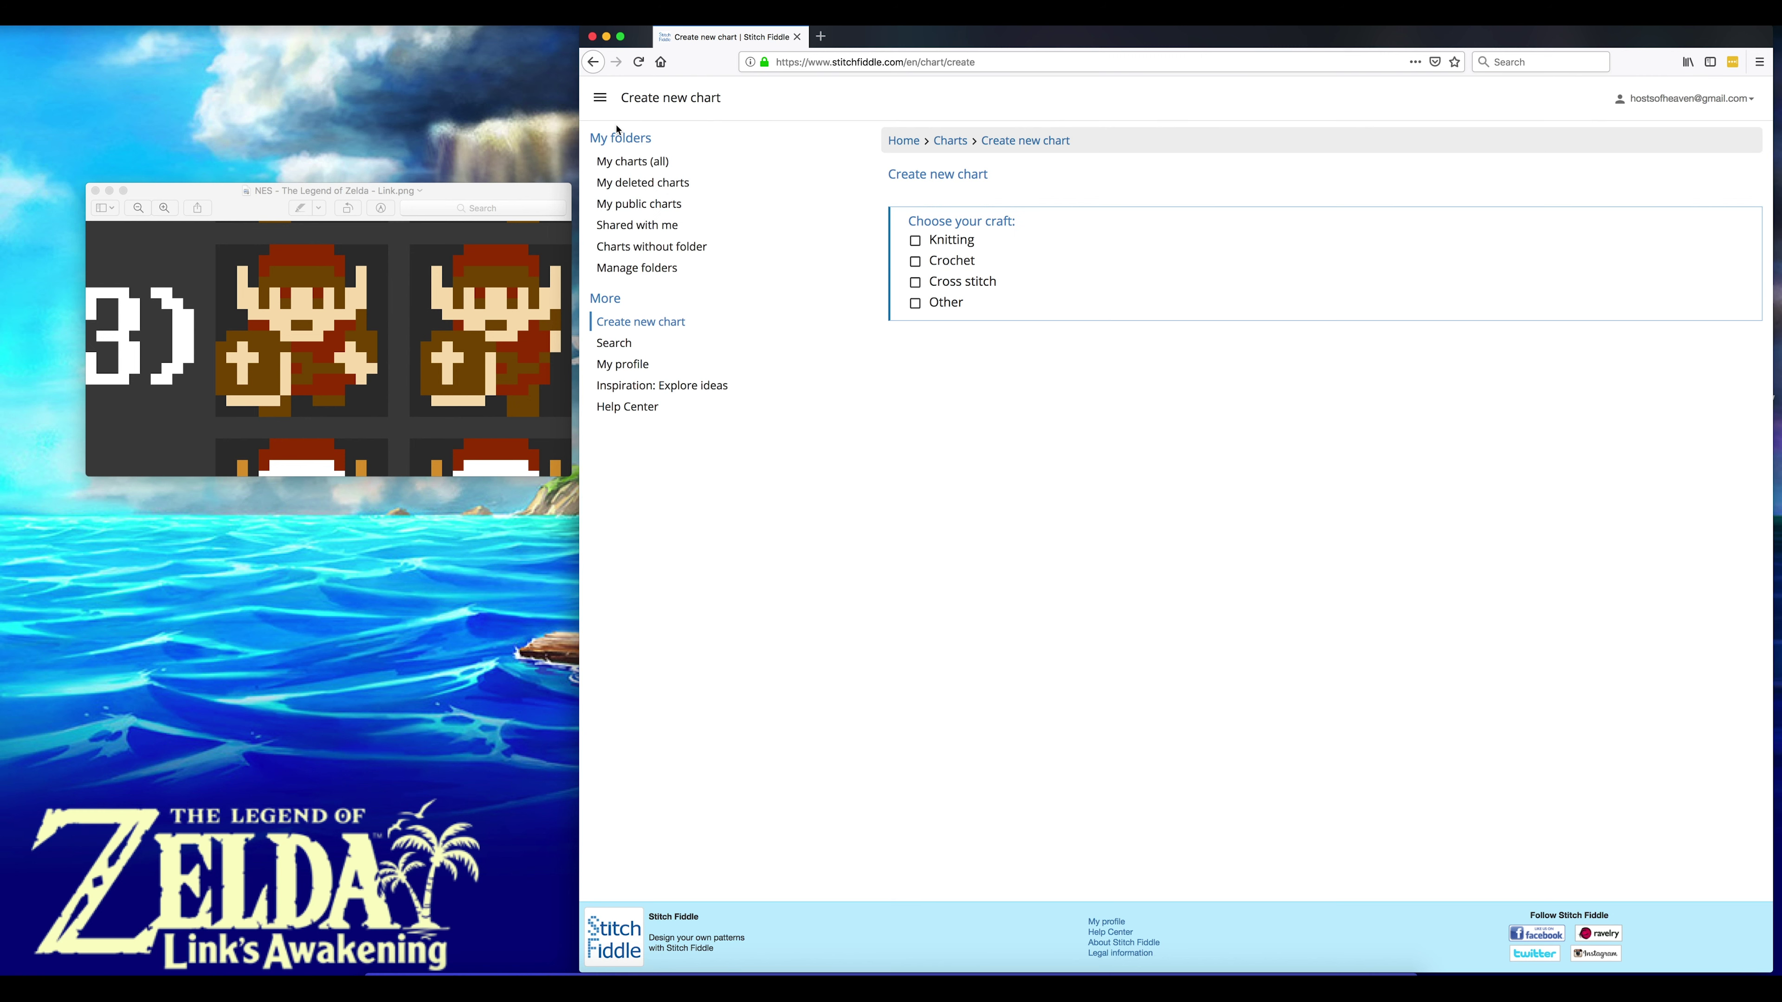
click(968, 283)
click(940, 269)
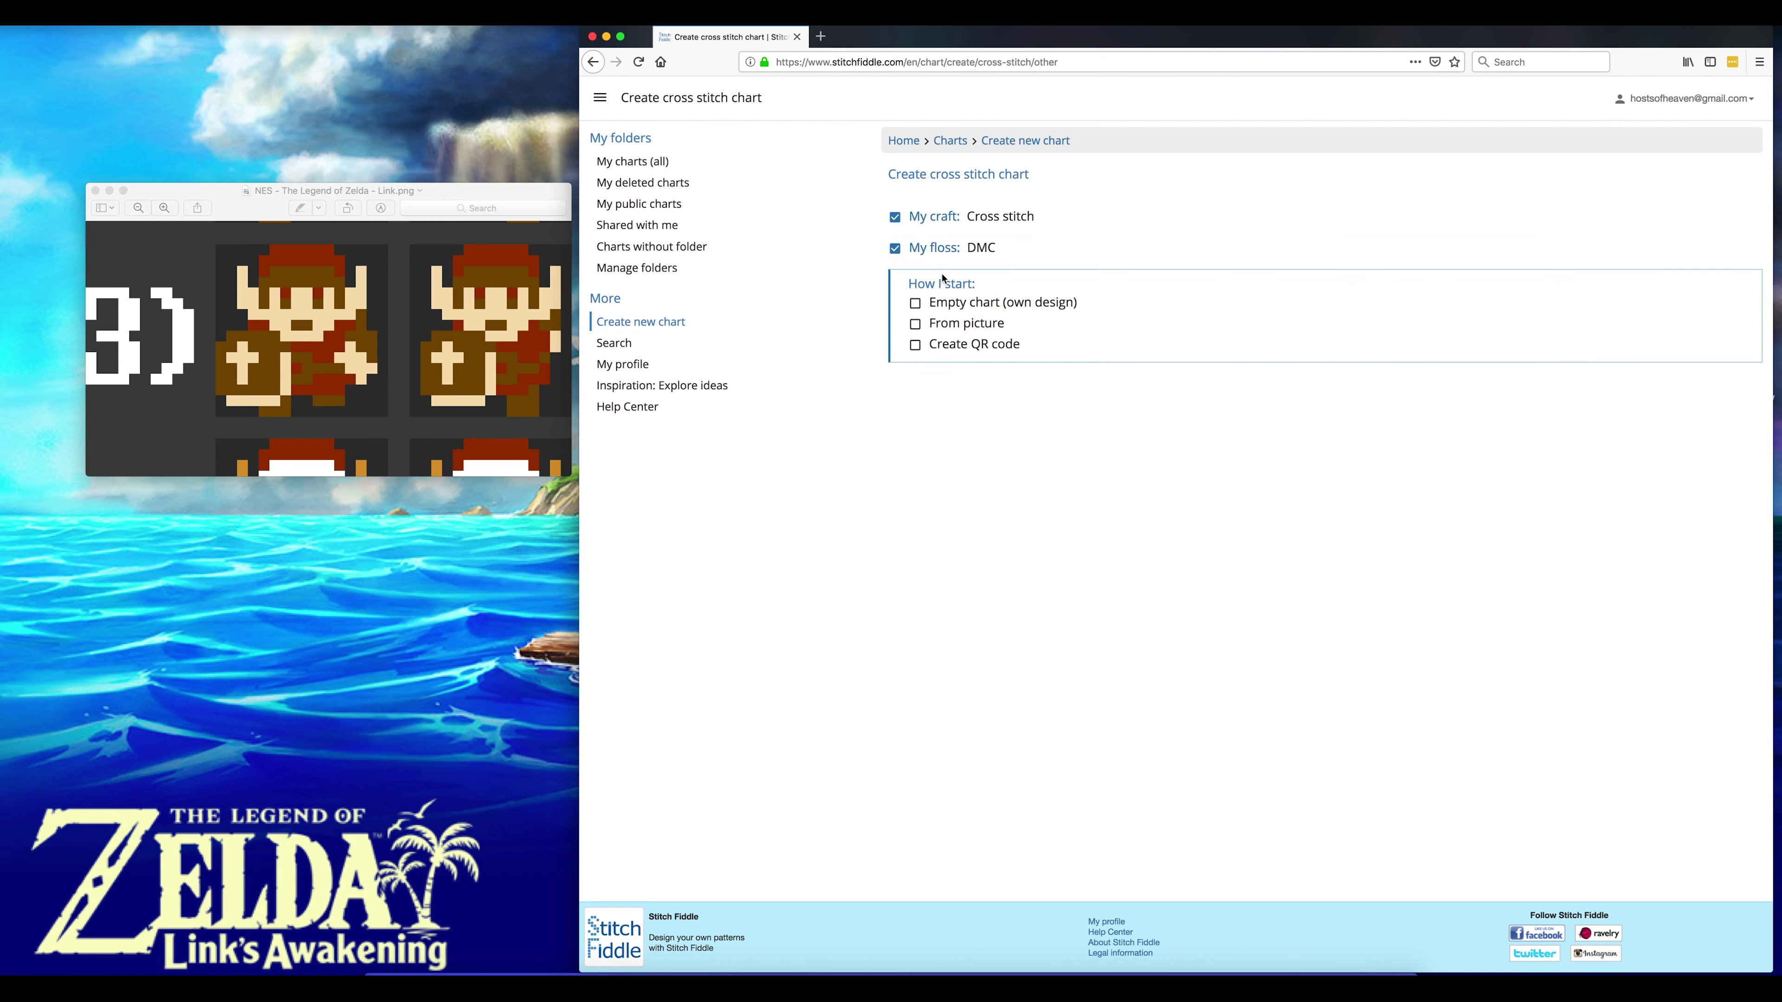
click(959, 325)
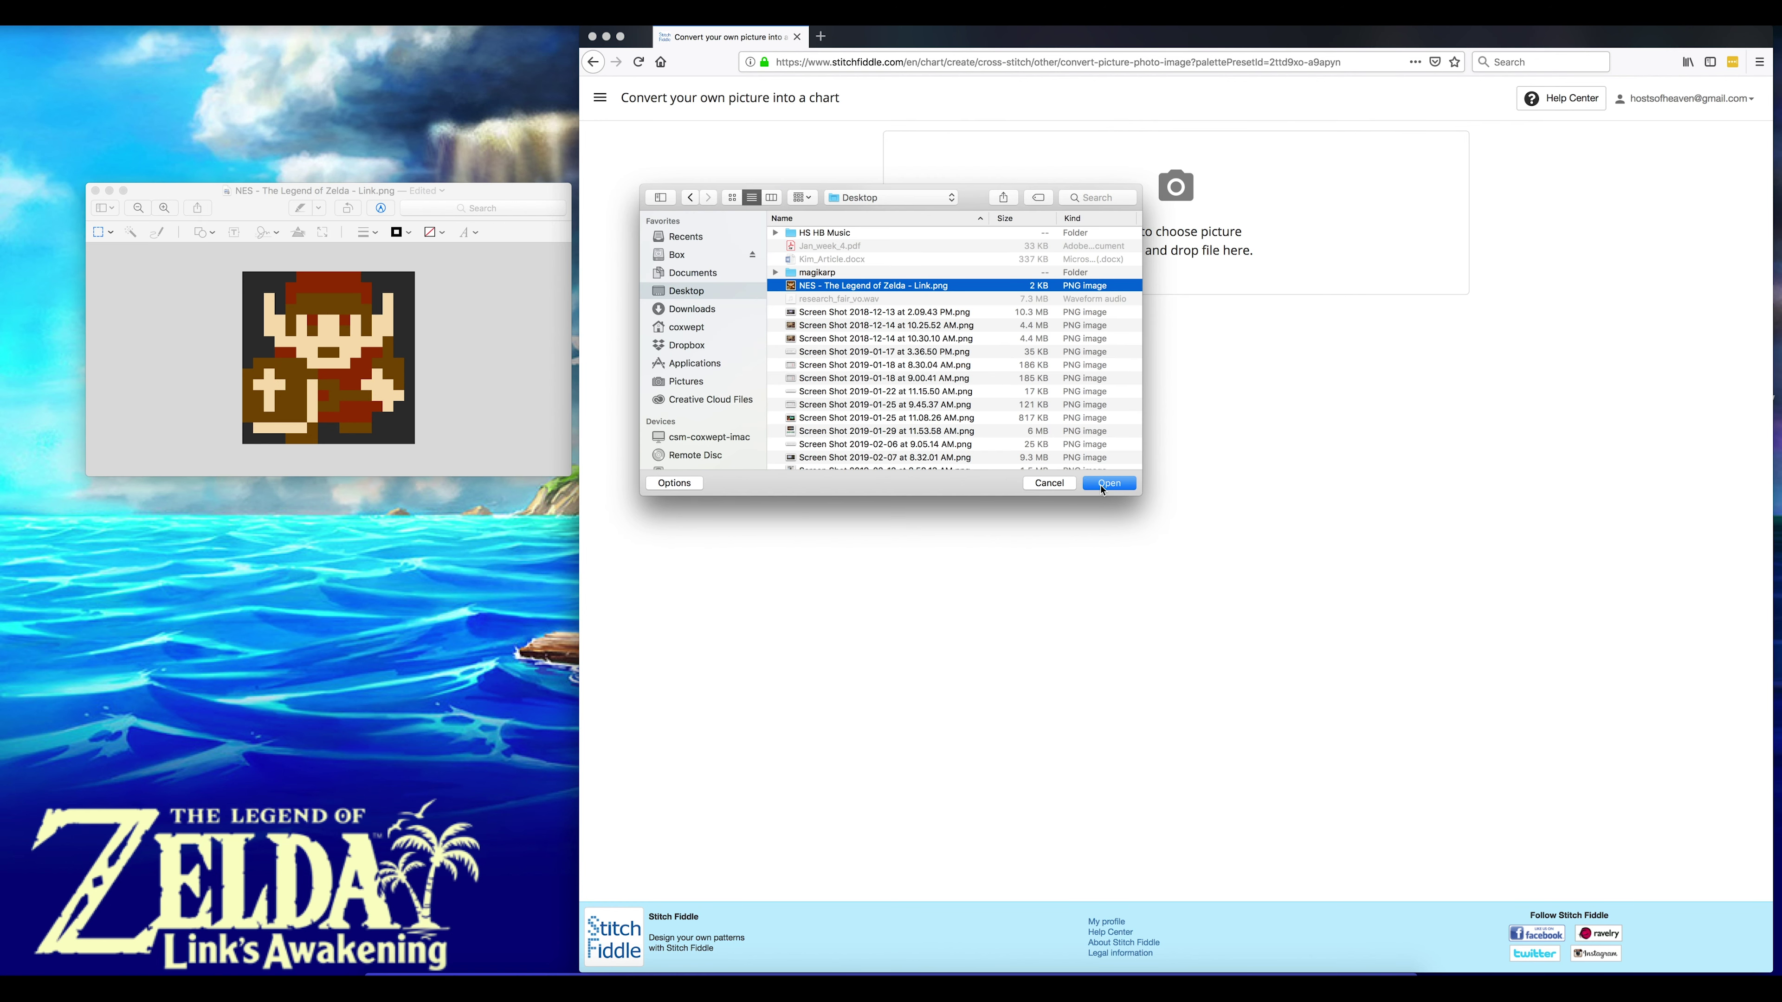
- Convert the Link picture with Colors 4 and Size 100, saving it as a 16×16 chart
click(1109, 483)
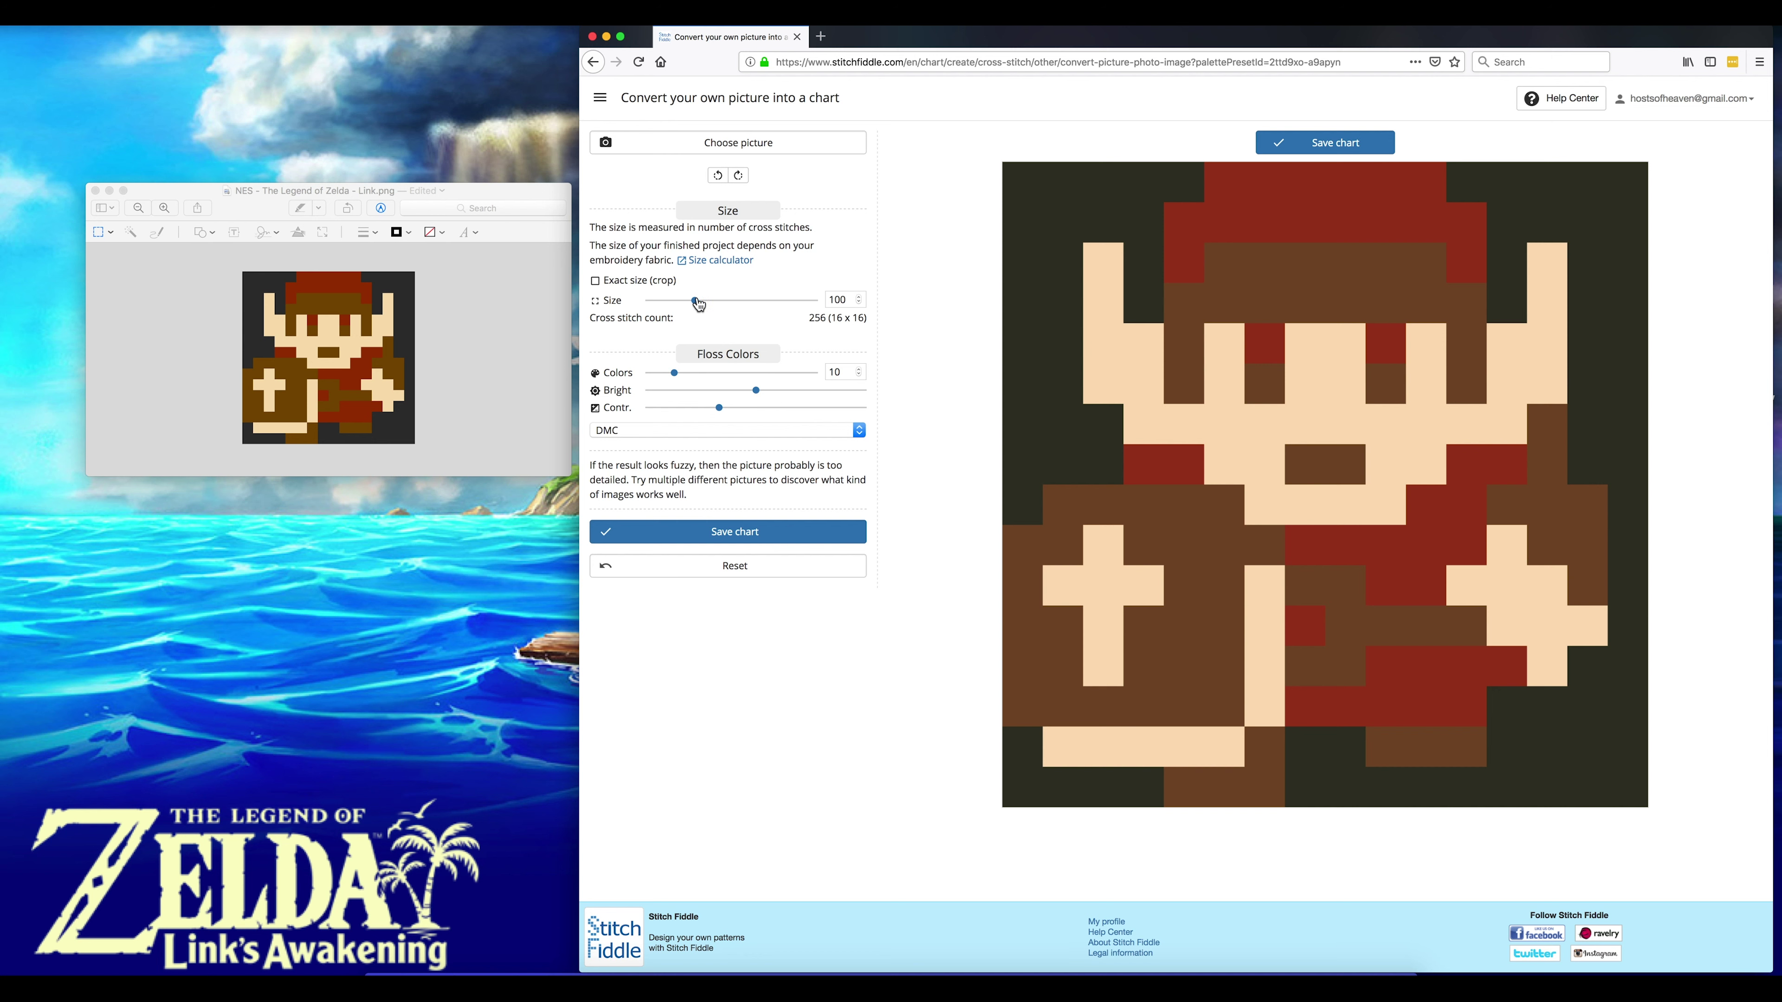
mouse_move(694, 300)
mouse_down()
mouse_move(791, 300)
mouse_move(653, 303)
mouse_move(685, 301)
mouse_up()
mouse_move(676, 377)
mouse_down()
mouse_move(819, 377)
mouse_move(646, 378)
mouse_up()
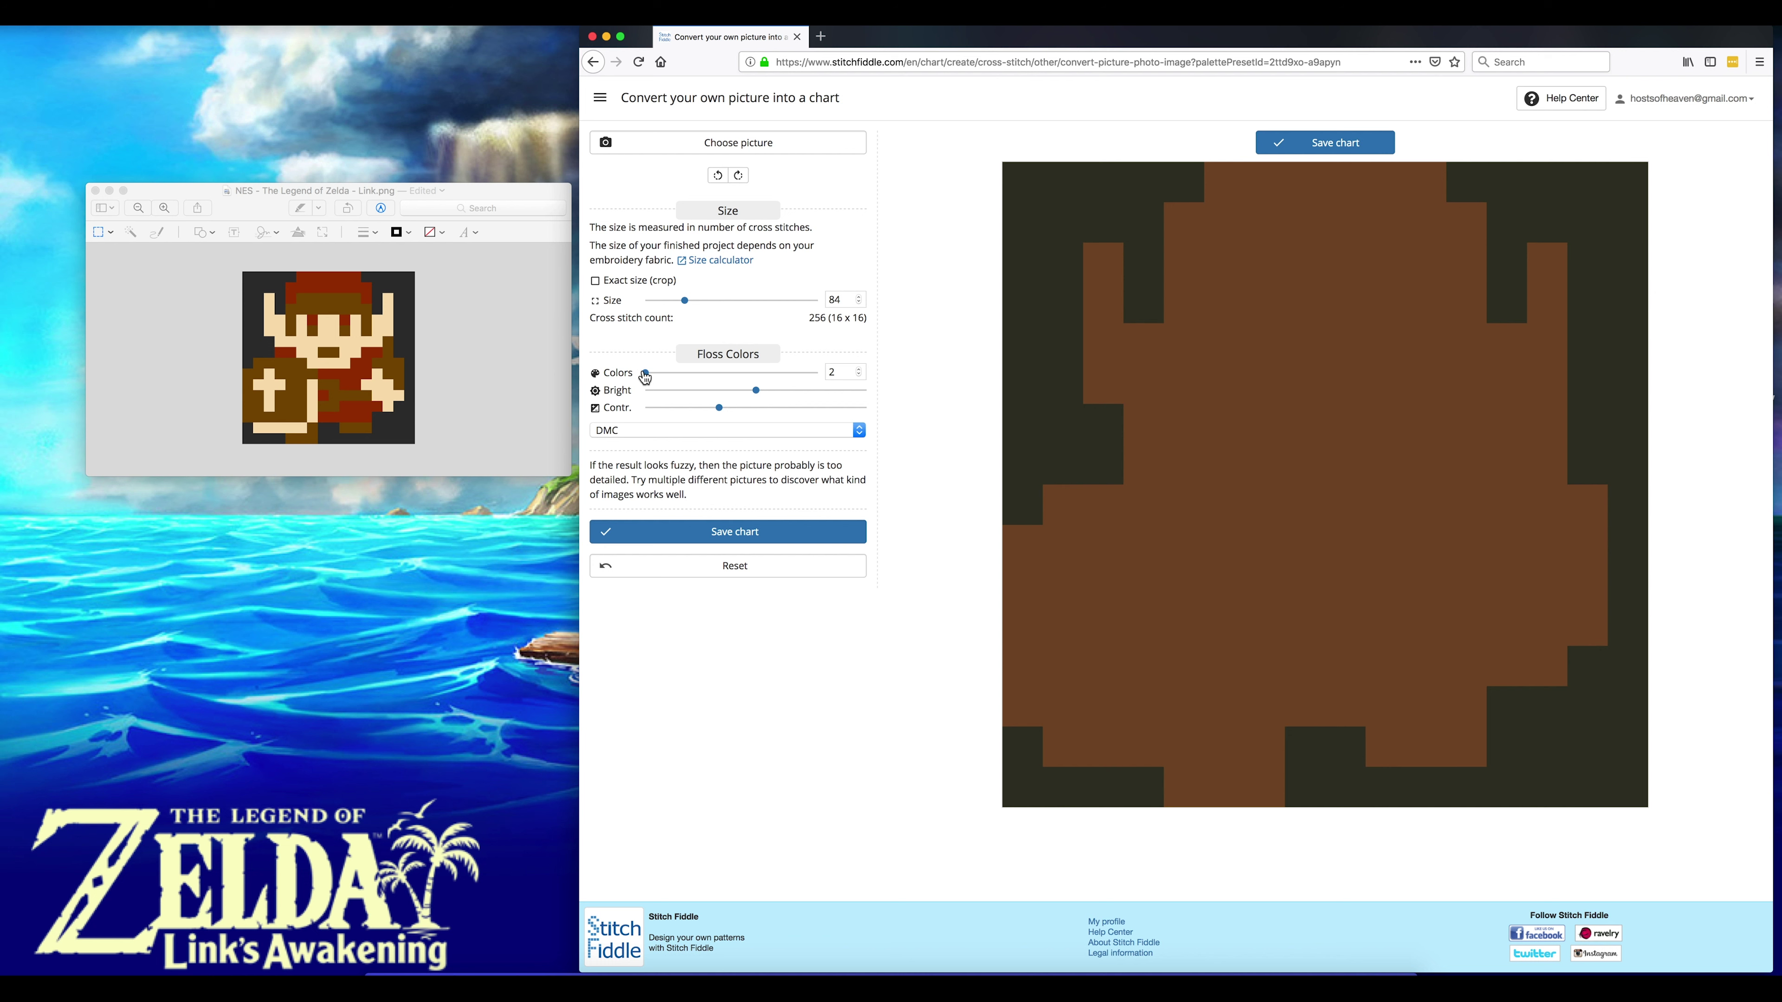
double_click(842, 371)
text(50)
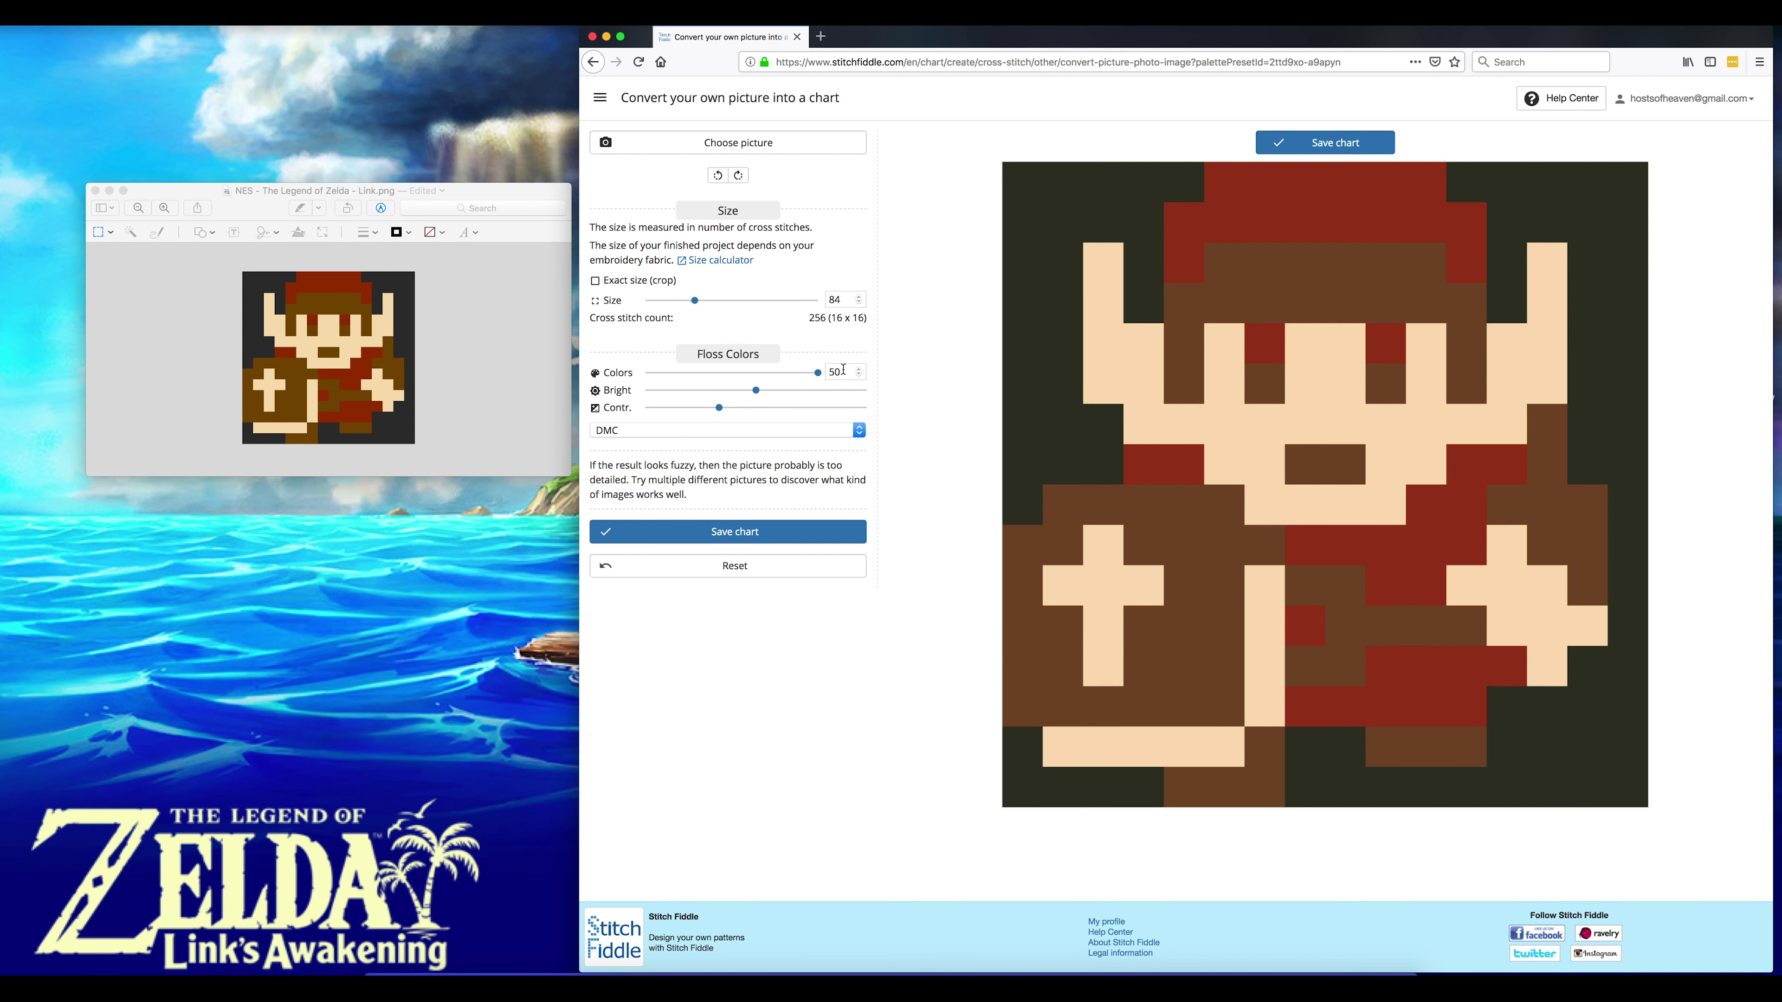
double_click(833, 370)
text(4)
double_click(831, 300)
text(100)
click(1314, 141)
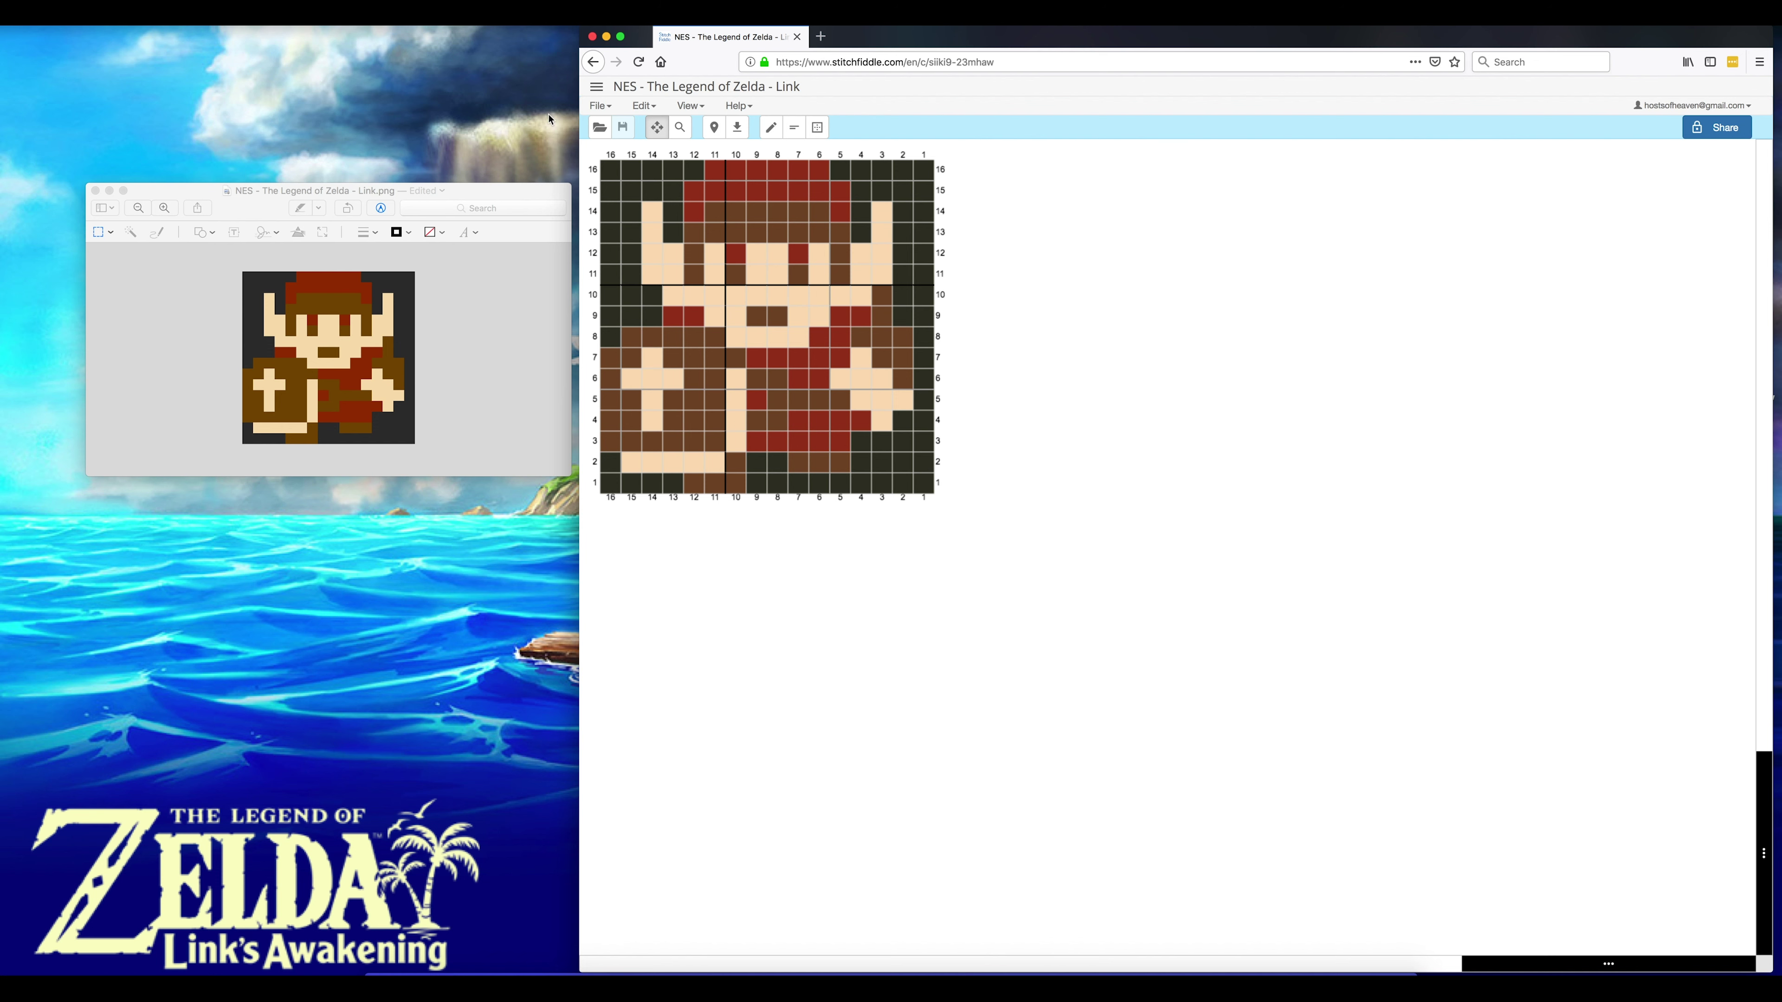
- Replace the dark background floss colour with white (blanc) across the chart
click(770, 128)
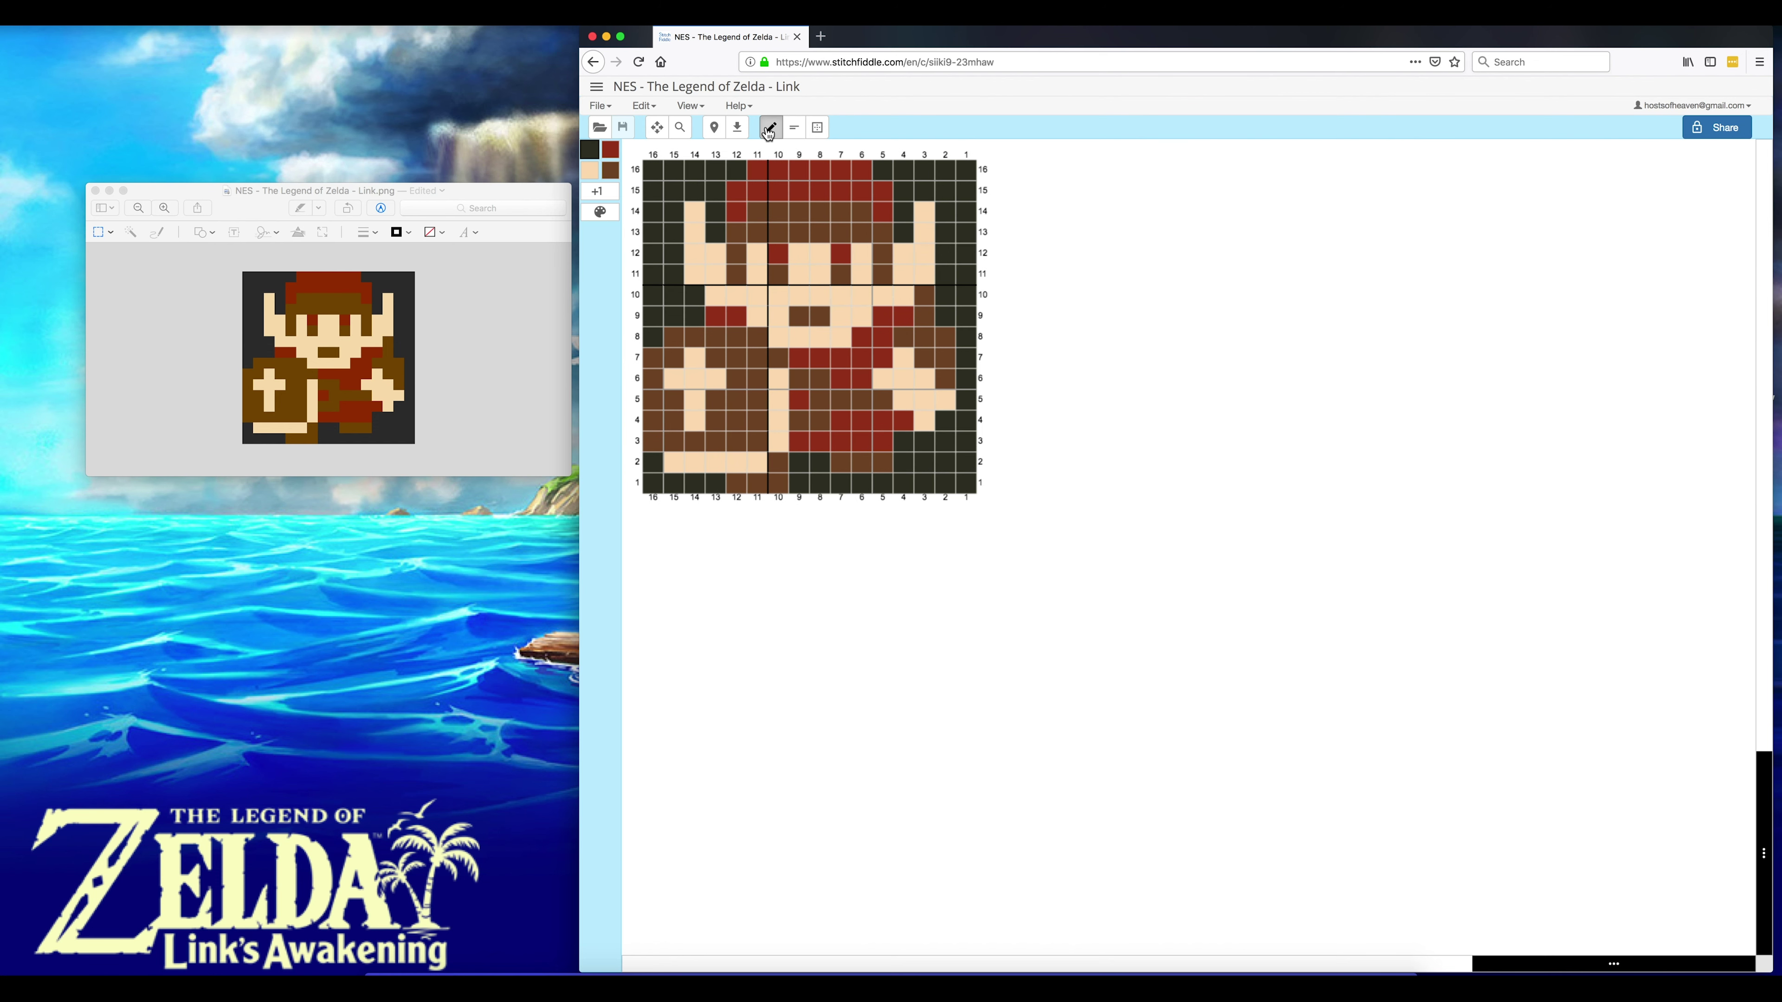
click(591, 151)
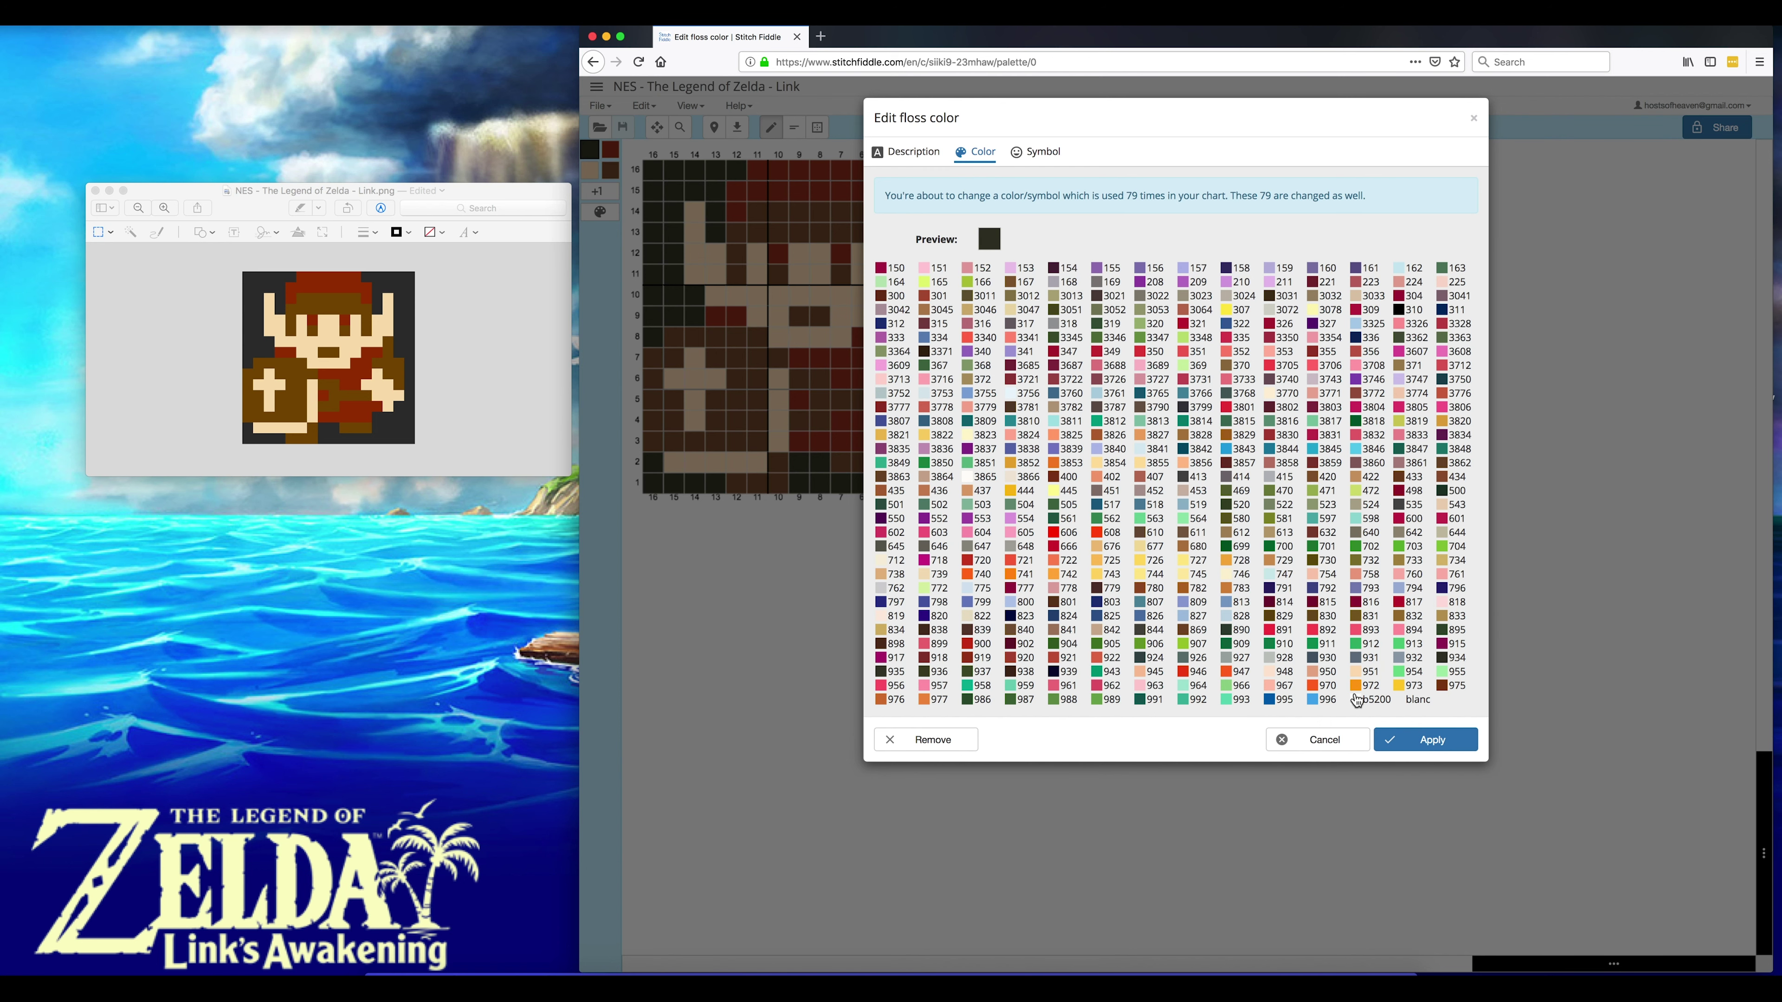
click(1424, 700)
click(1418, 736)
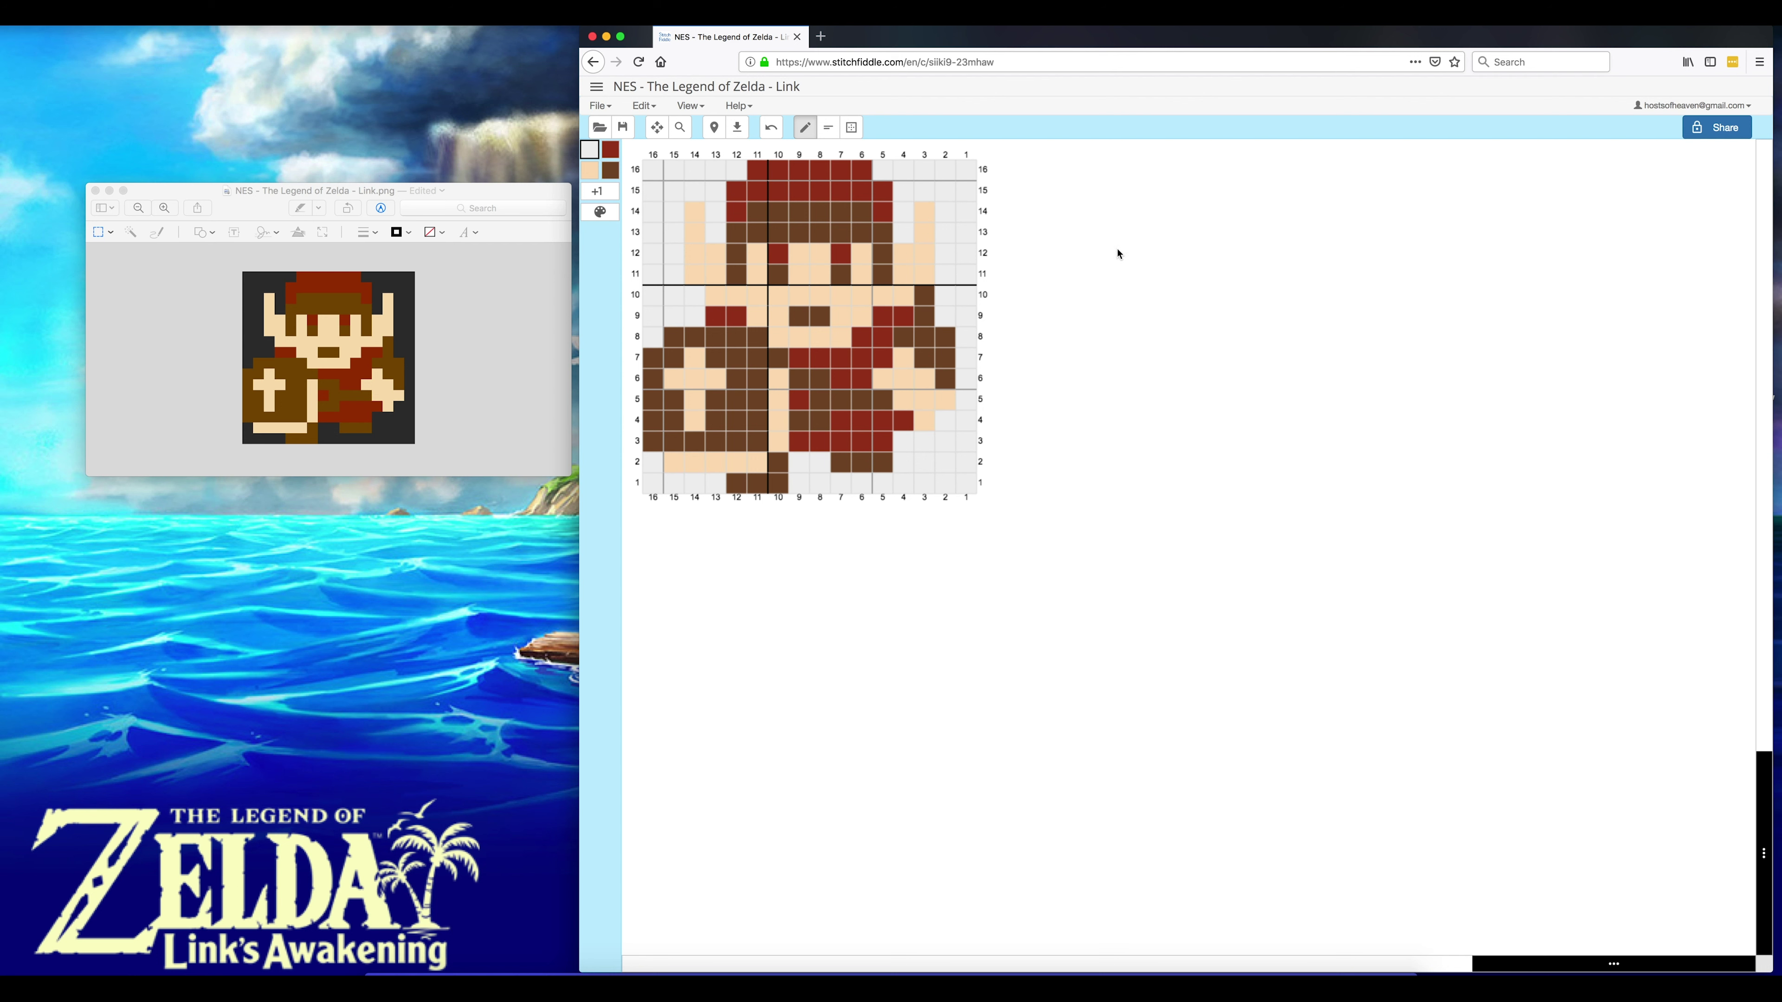